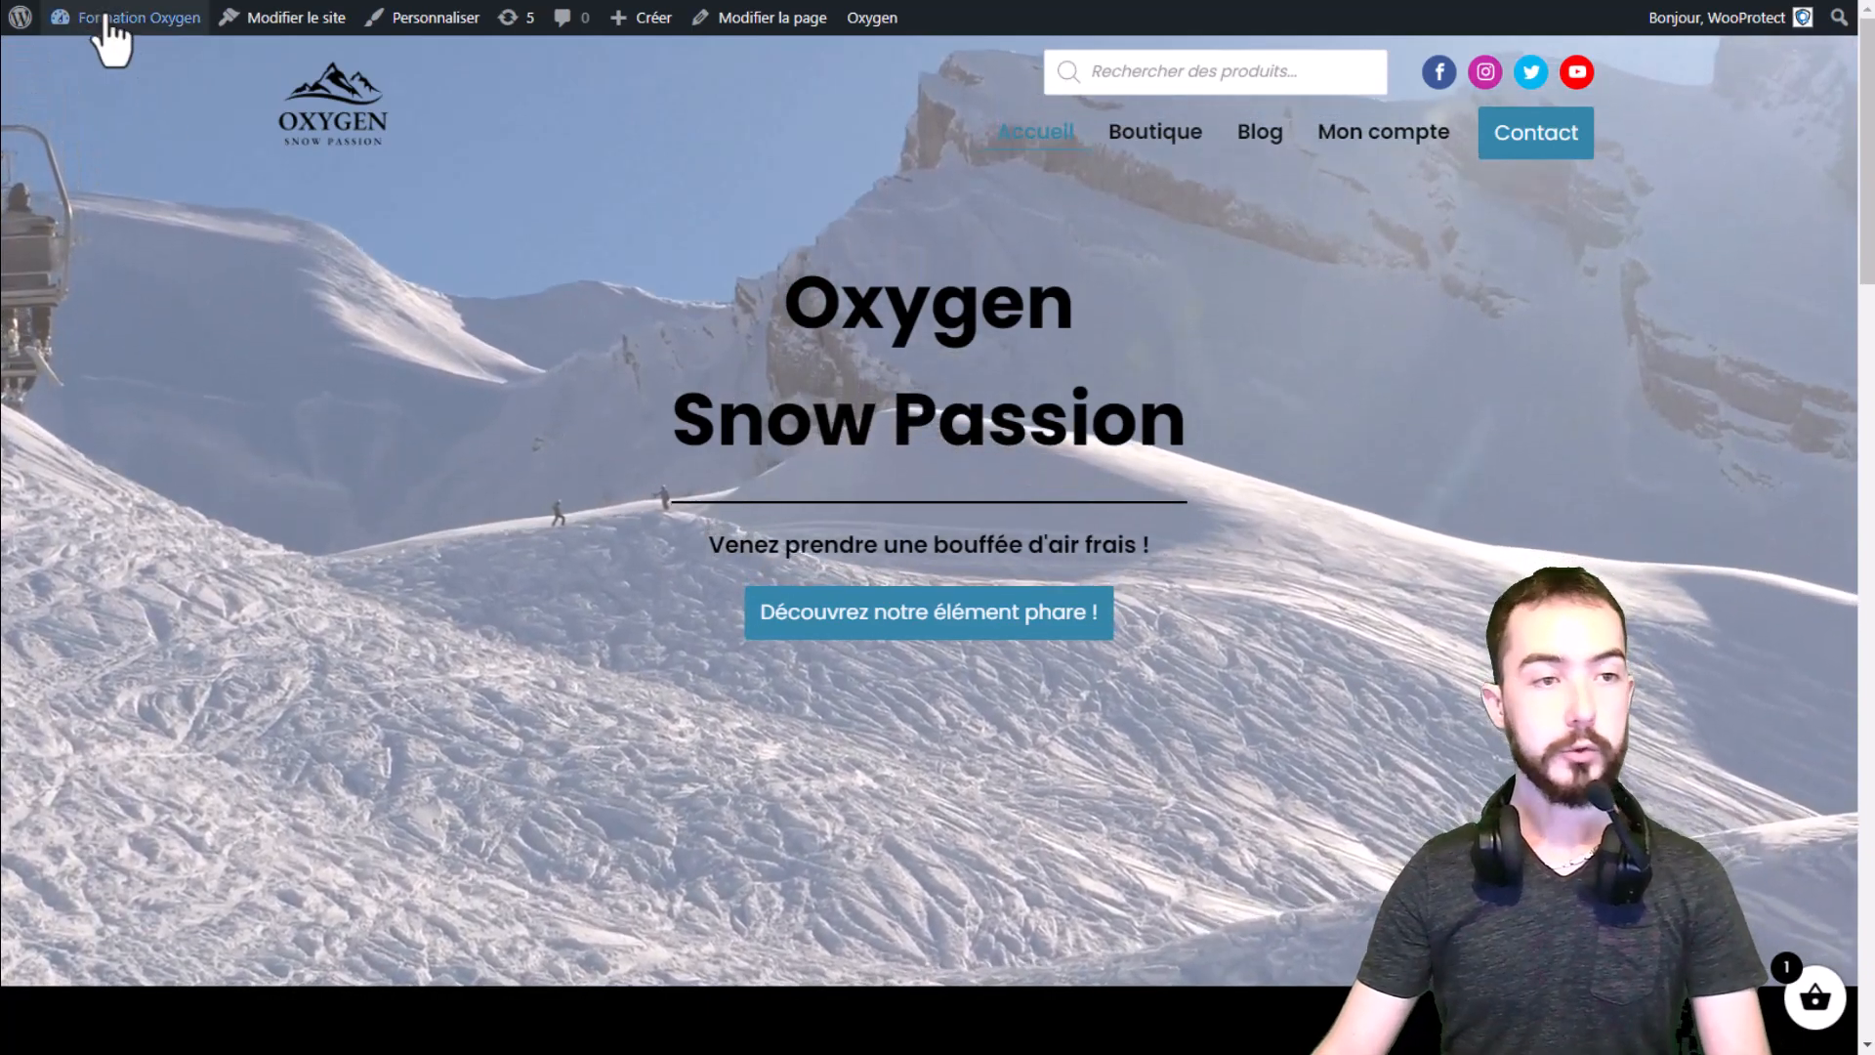
Step: In the WooCommerce general settings, enable tax calculation and save the changes
{"action": "left_click", "coordinate": [103, 18]}
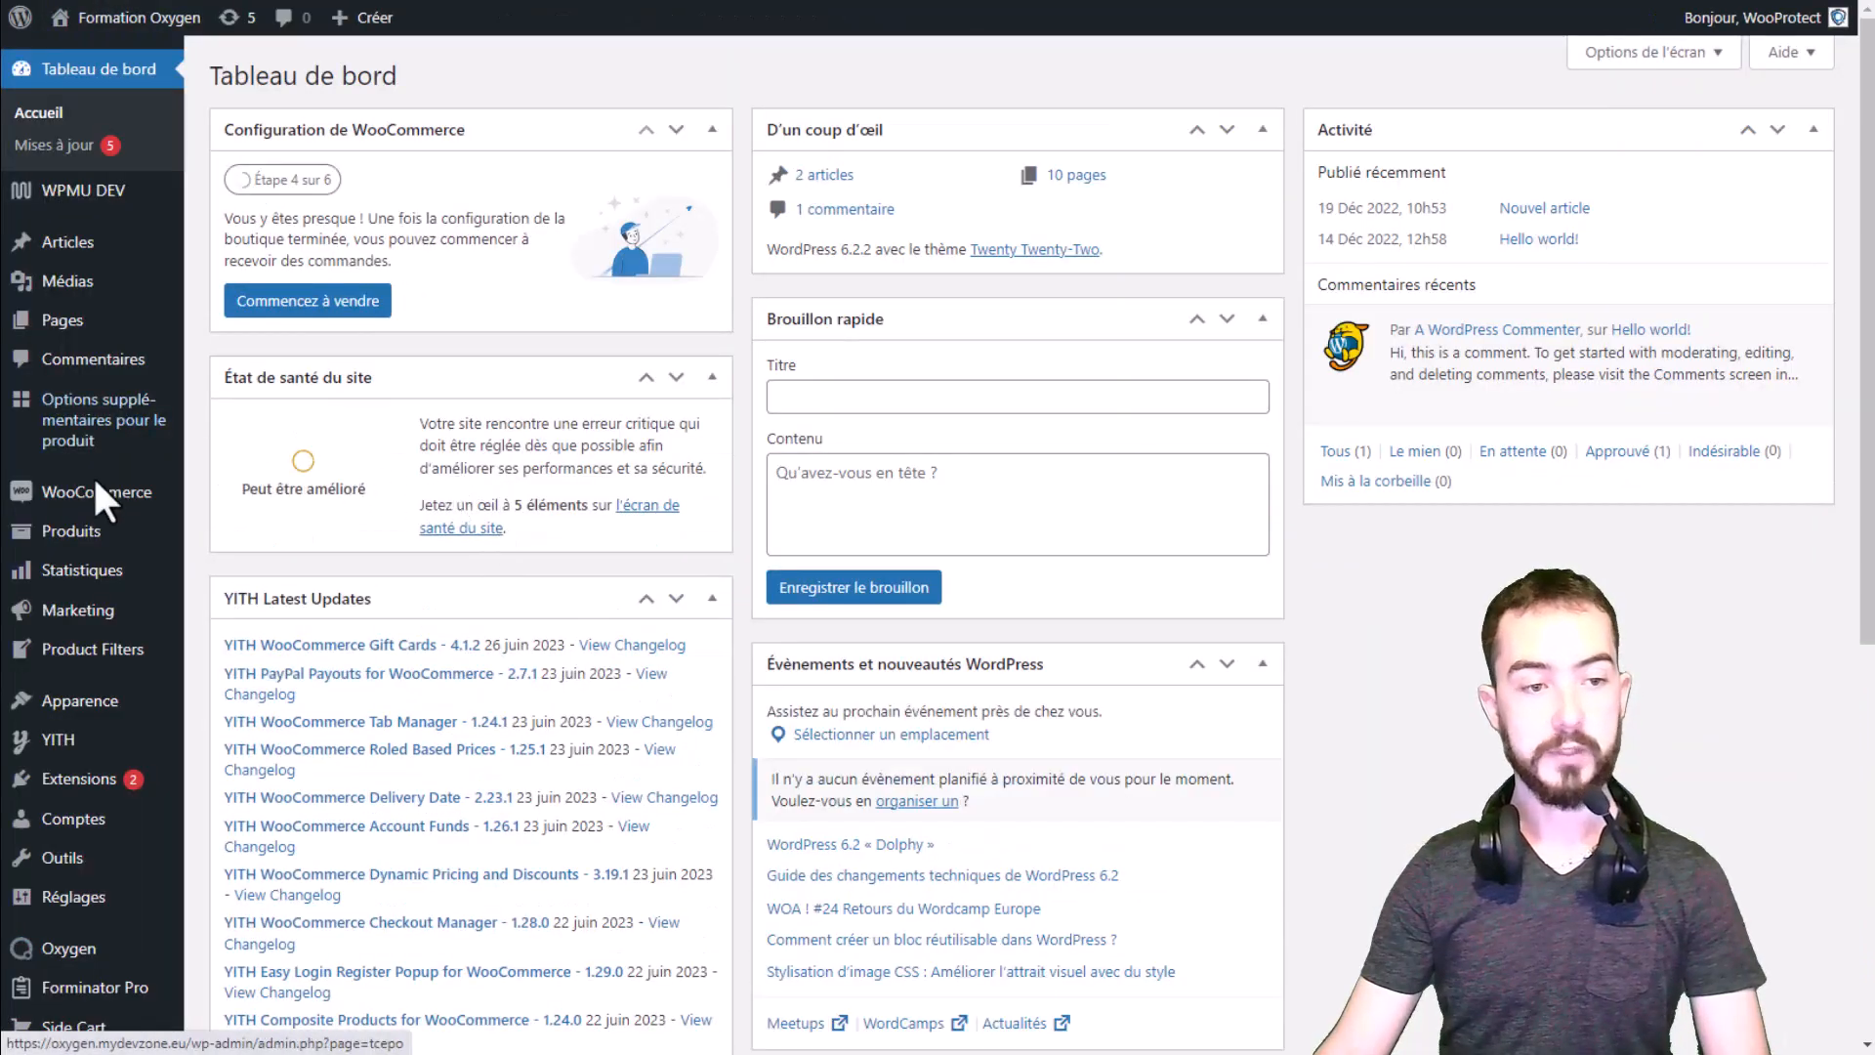
{"action": "mouse_move", "coordinate": [58, 491]}
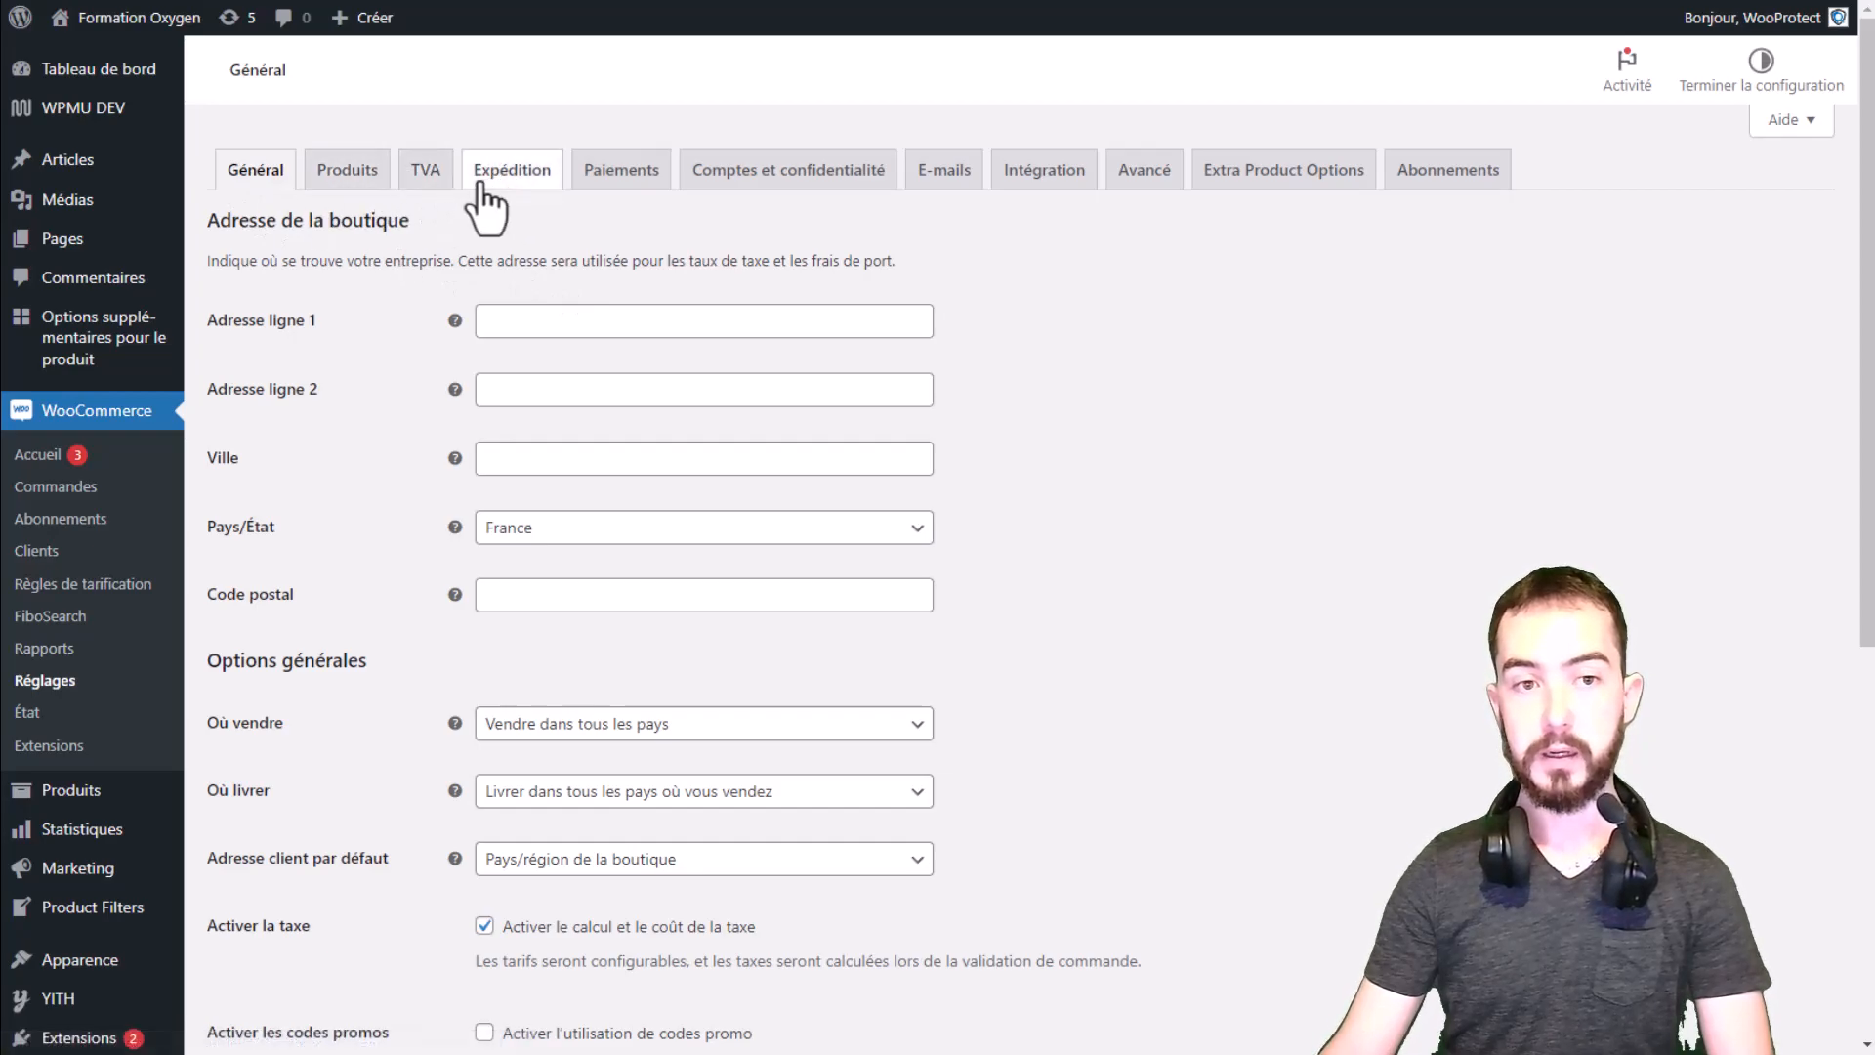
{"action": "scroll", "coordinate": [576, 235], "scroll_direction": "down", "scroll_amount": 2}
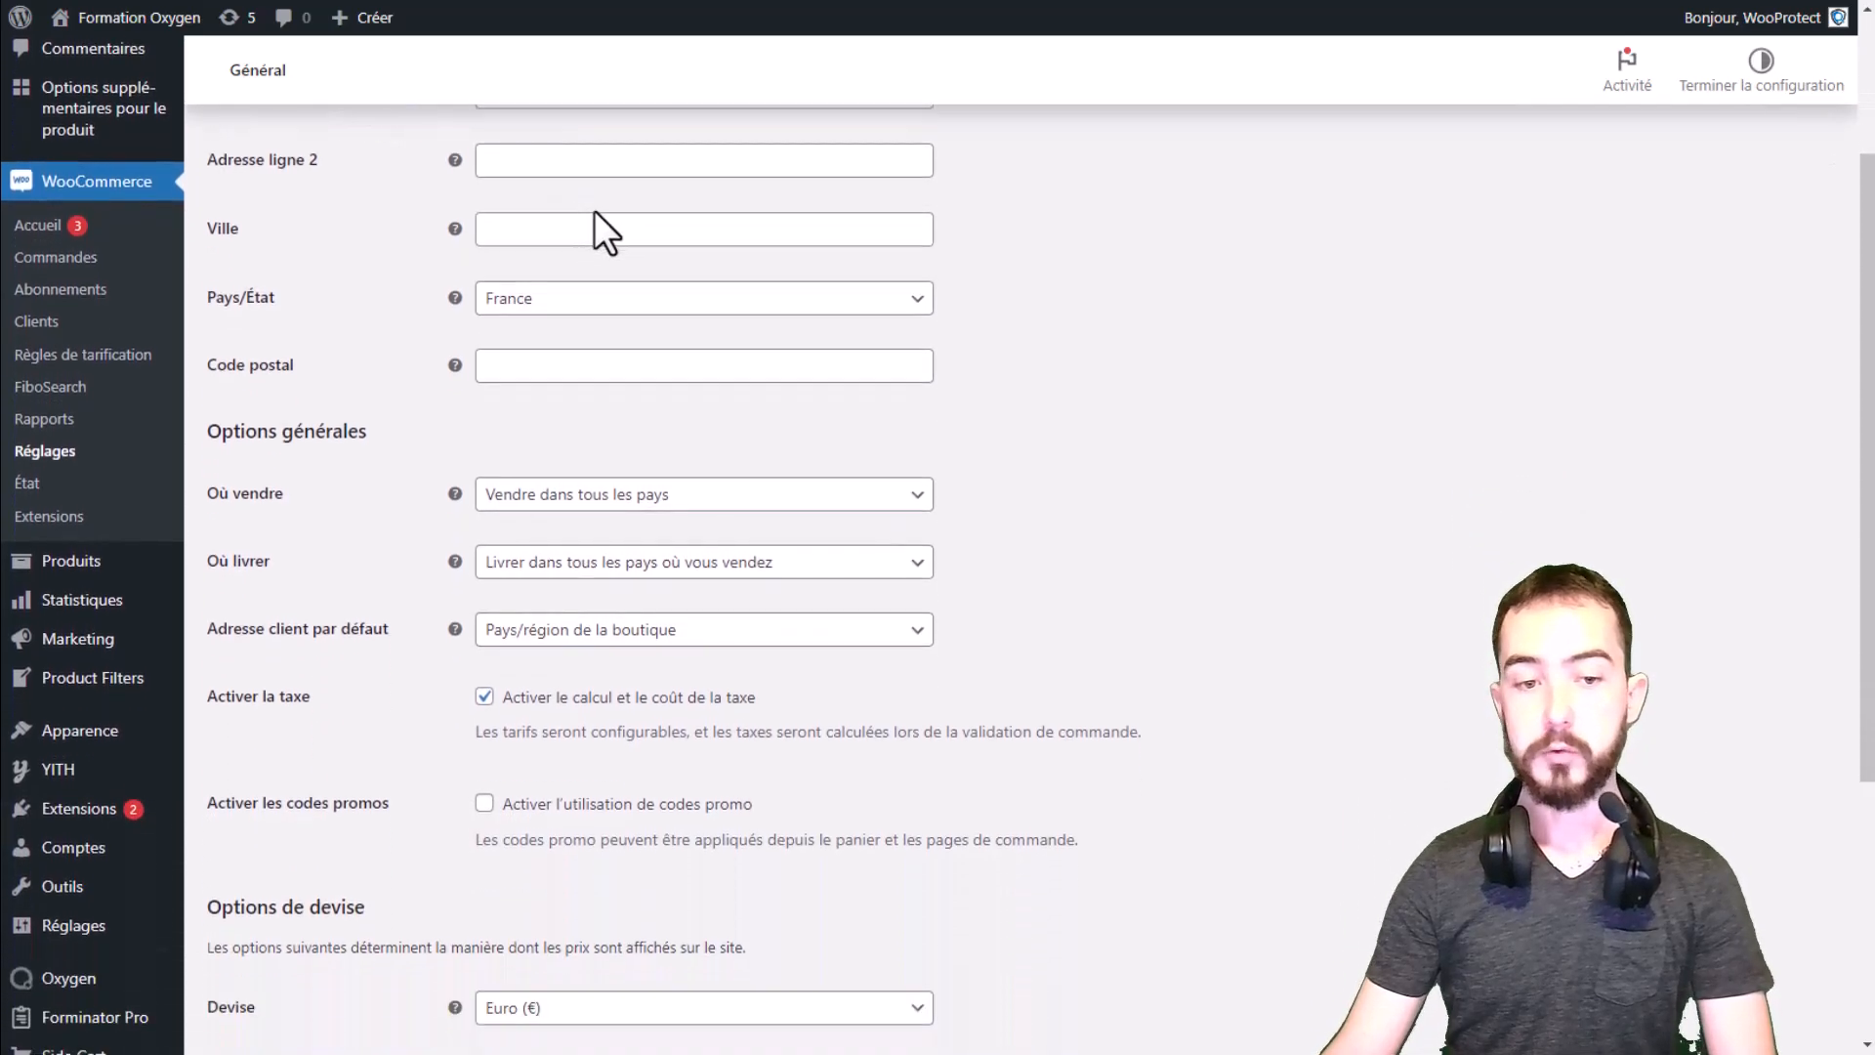
{"action": "left_click", "coordinate": [557, 697]}
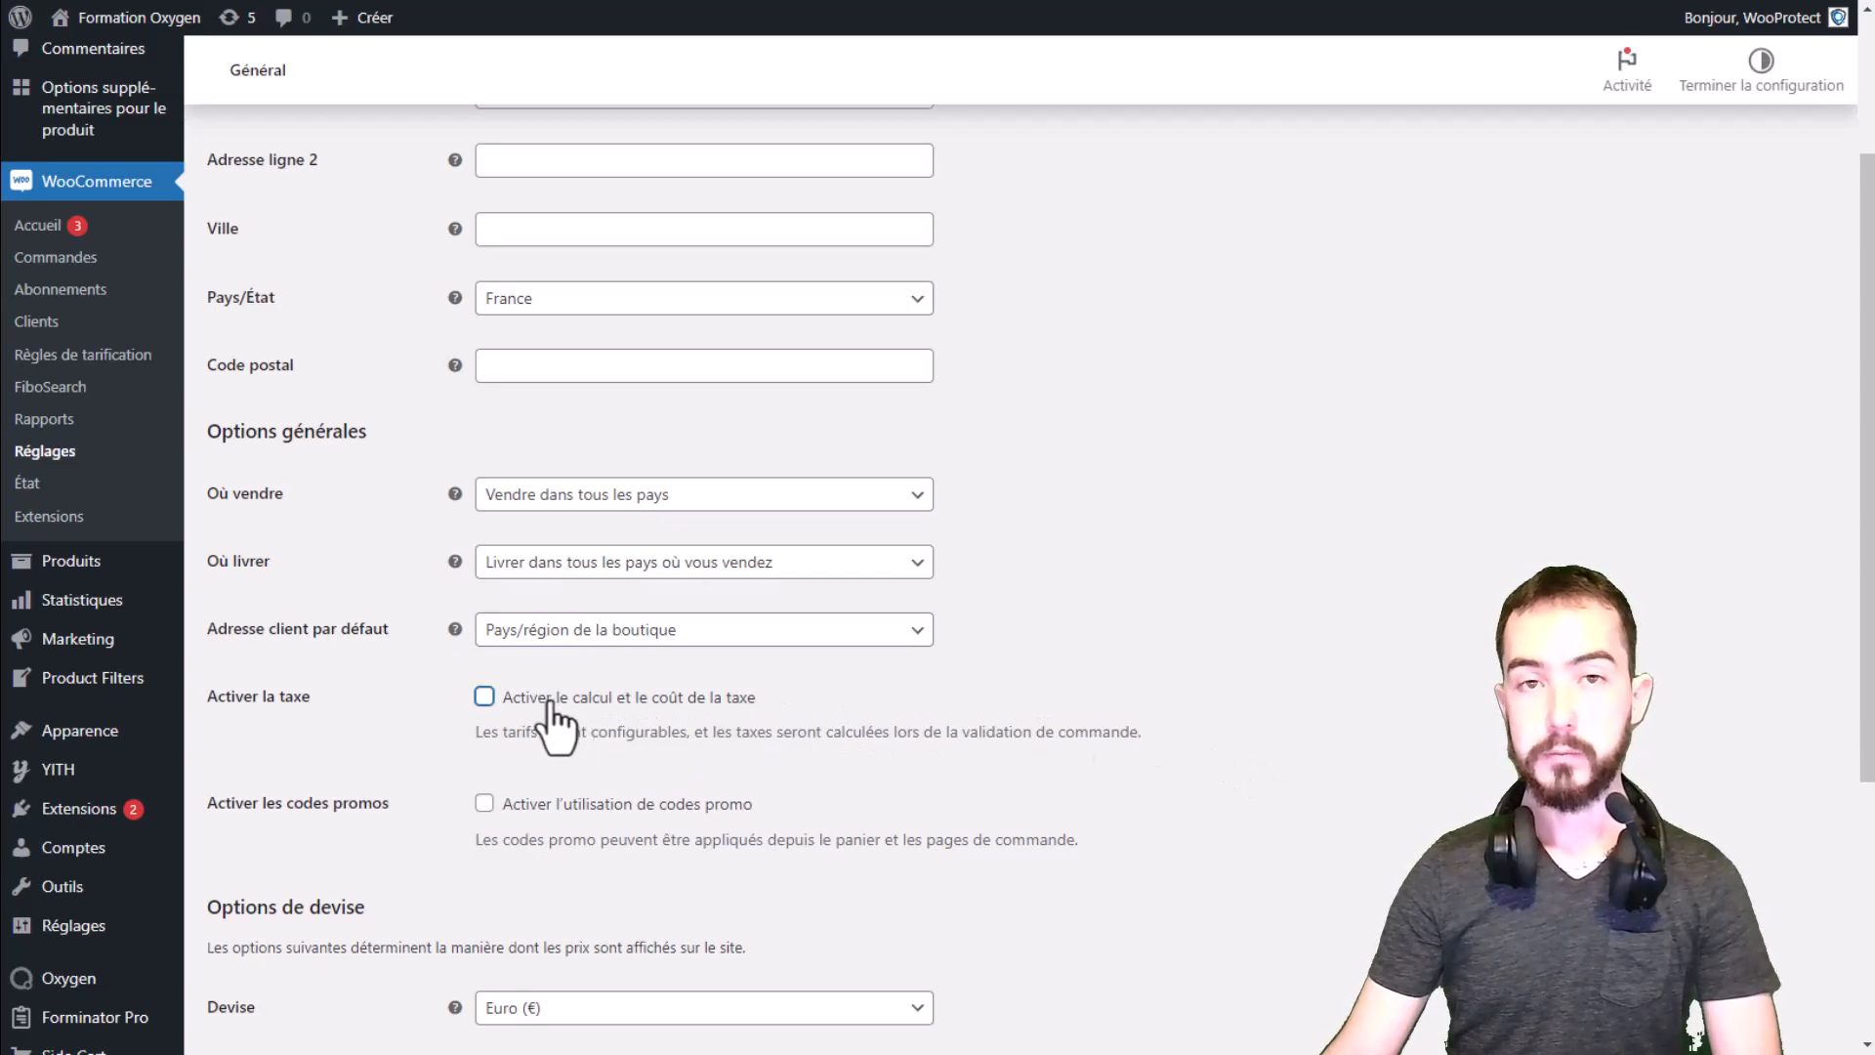
{"action": "left_click", "coordinate": [550, 700]}
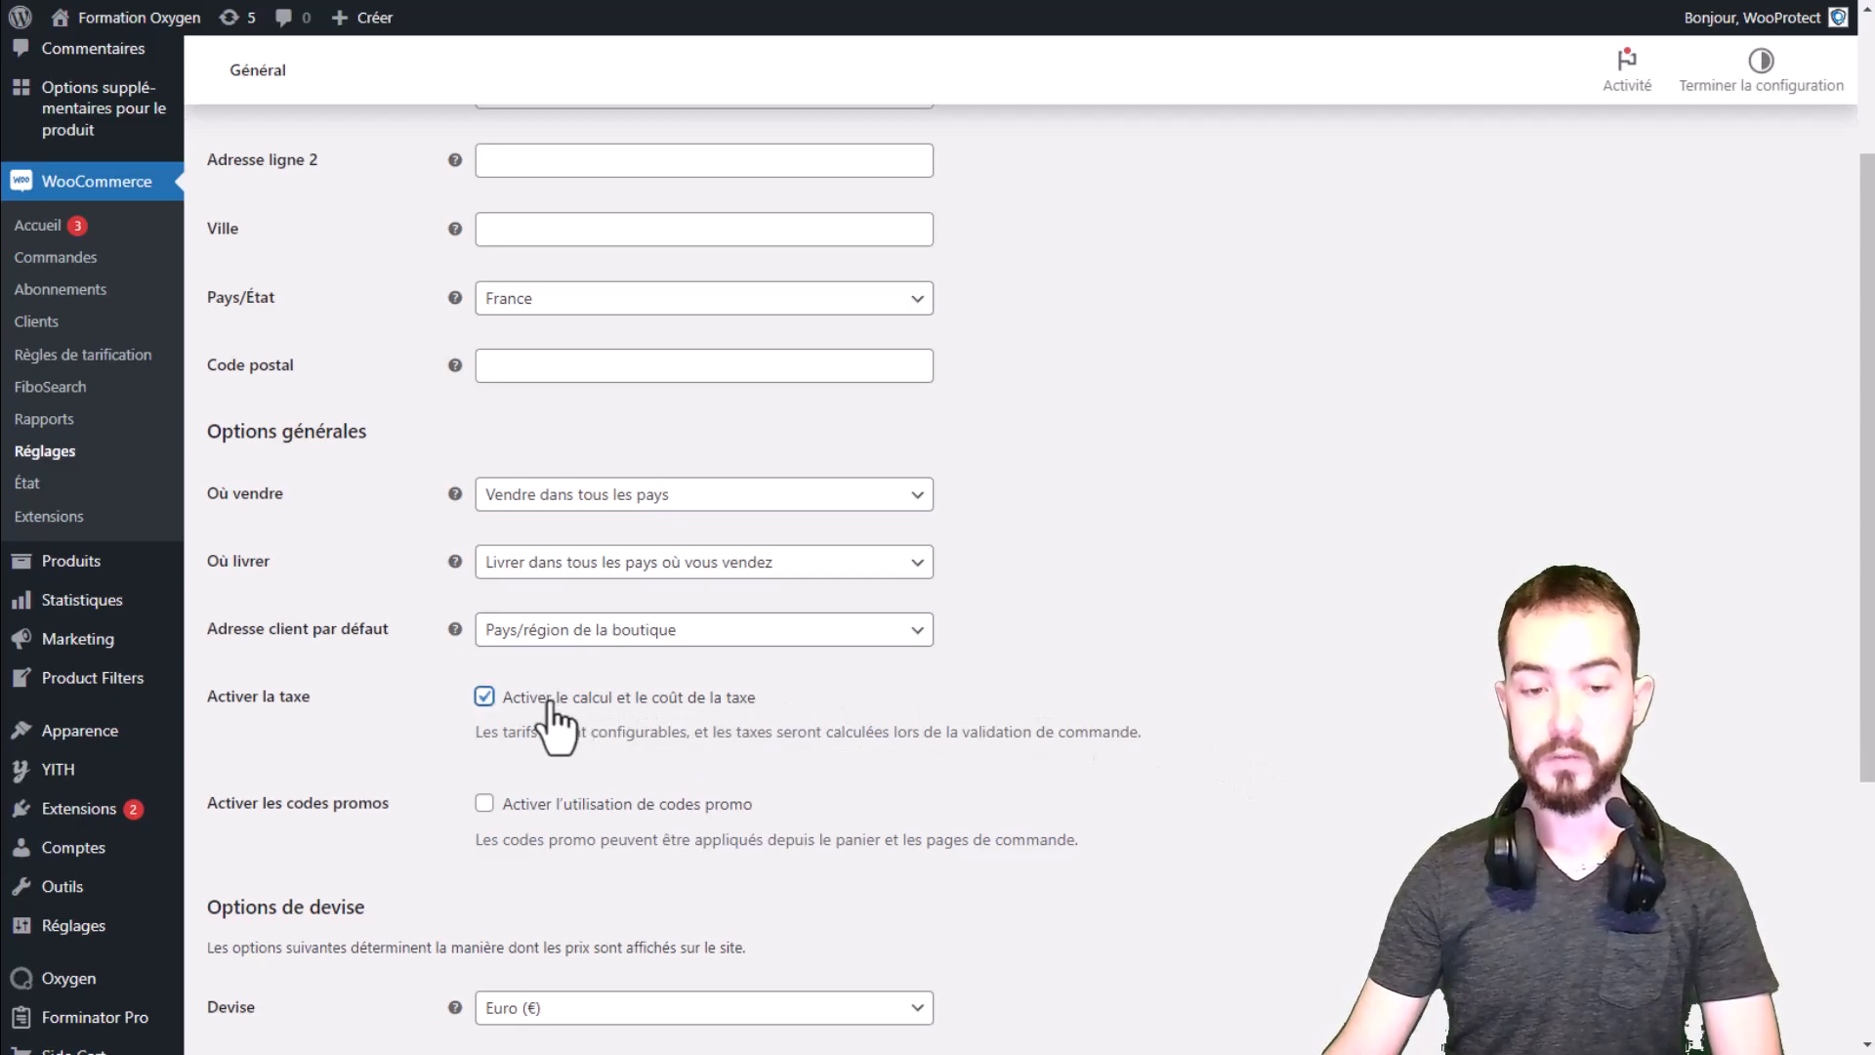
{"action": "scroll", "coordinate": [945, 615], "scroll_direction": "down", "scroll_amount": 4}
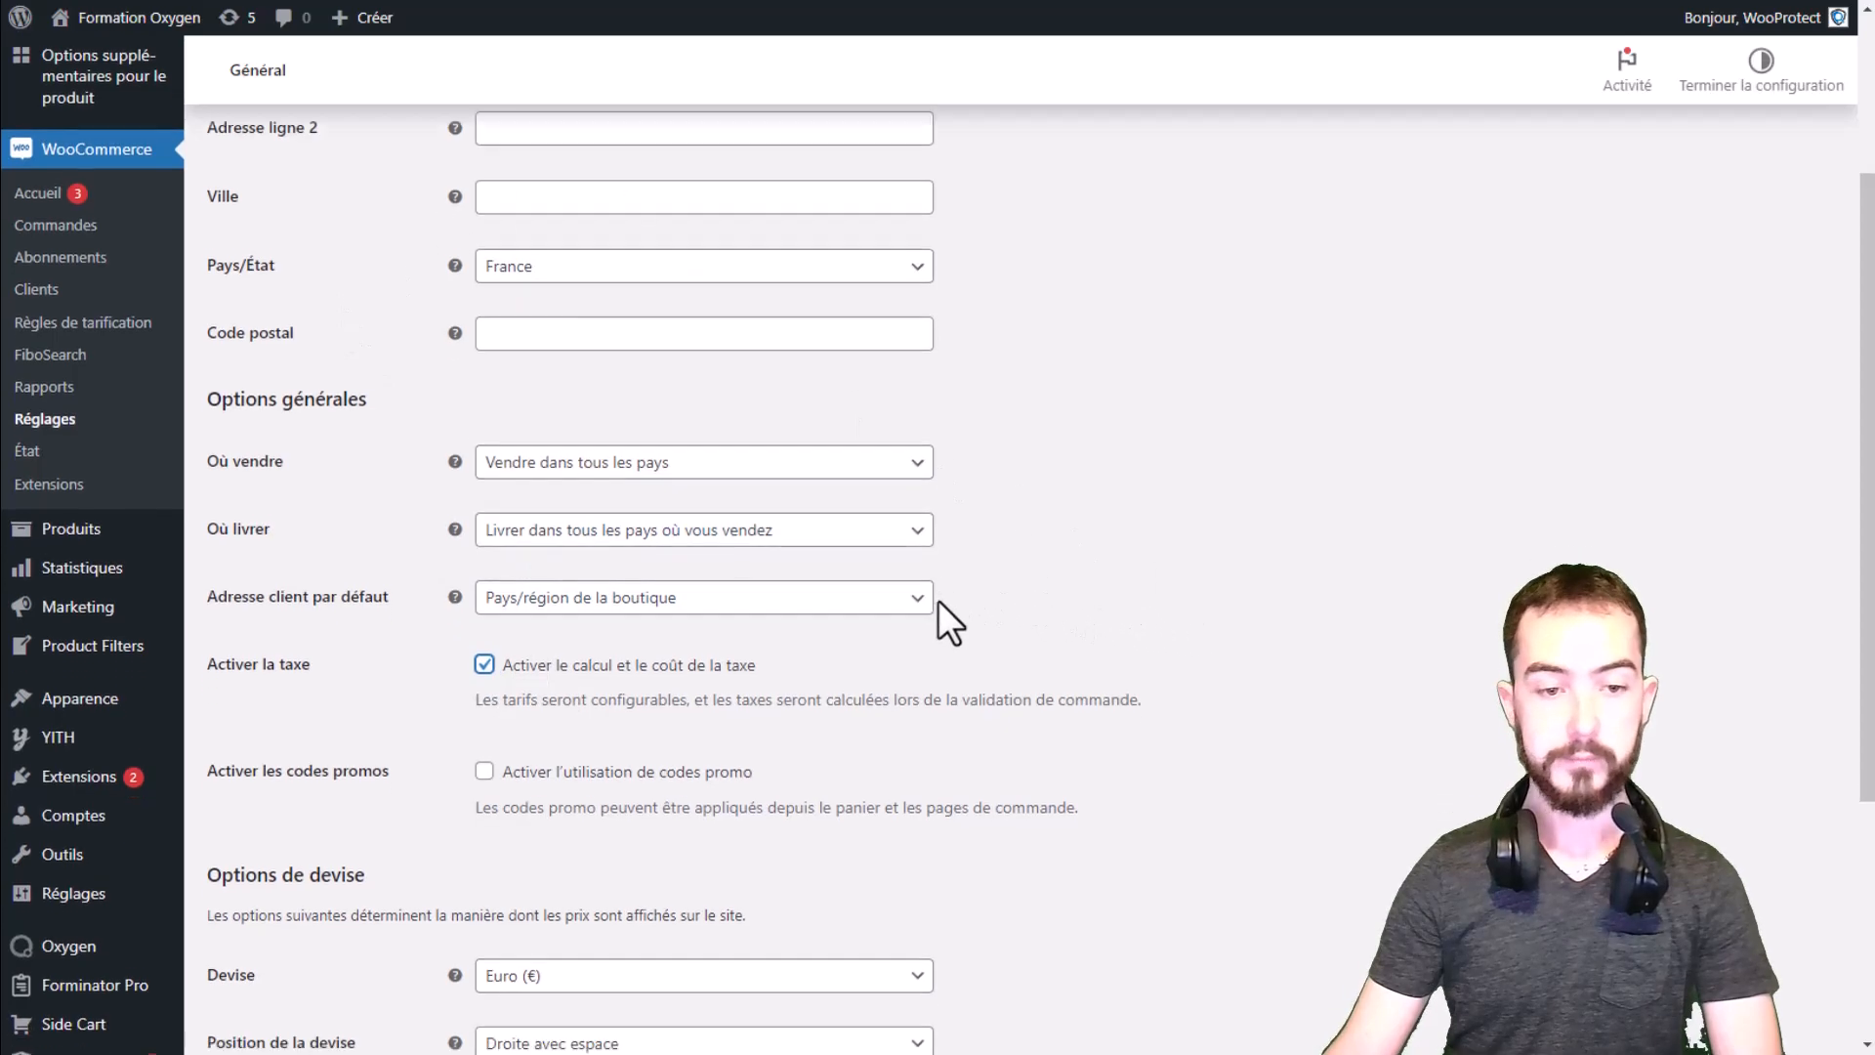
{"action": "left_click", "coordinate": [357, 986]}
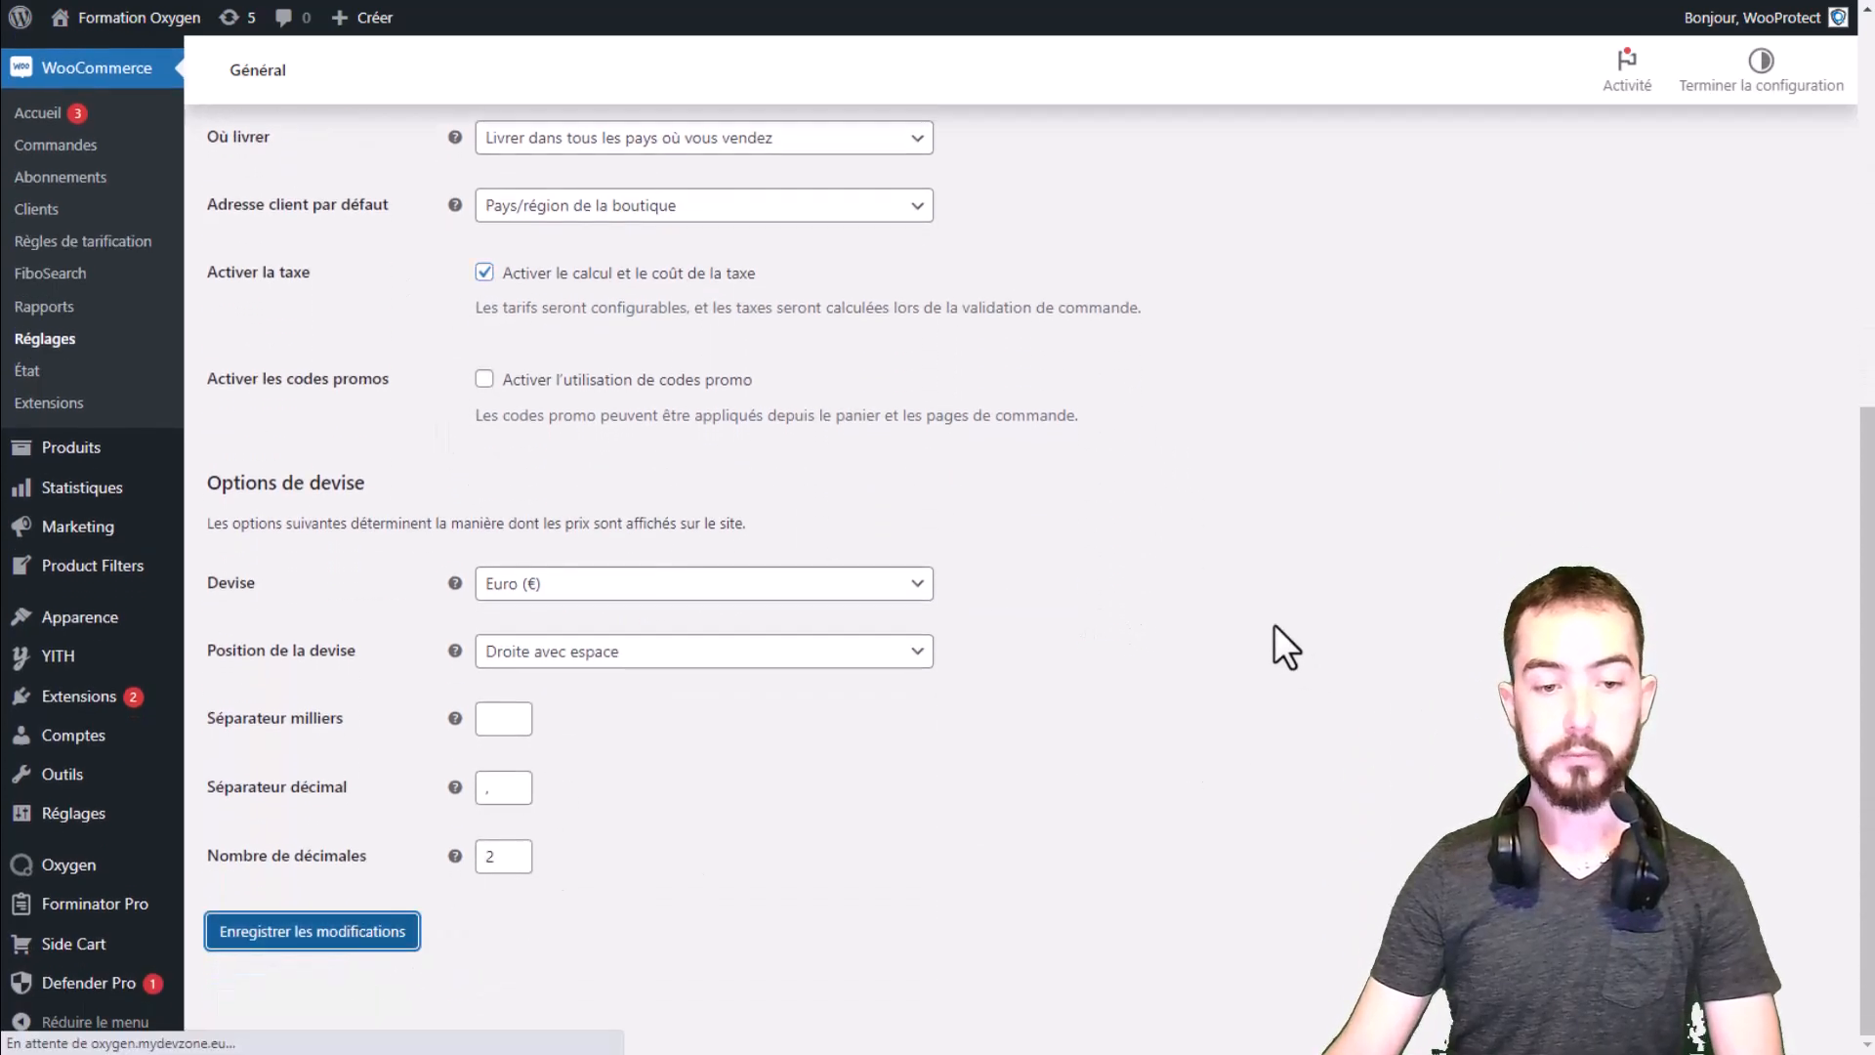
Step: Open the VAT options and set product prices to be entered TTC
{"action": "left_click", "coordinate": [430, 176]}
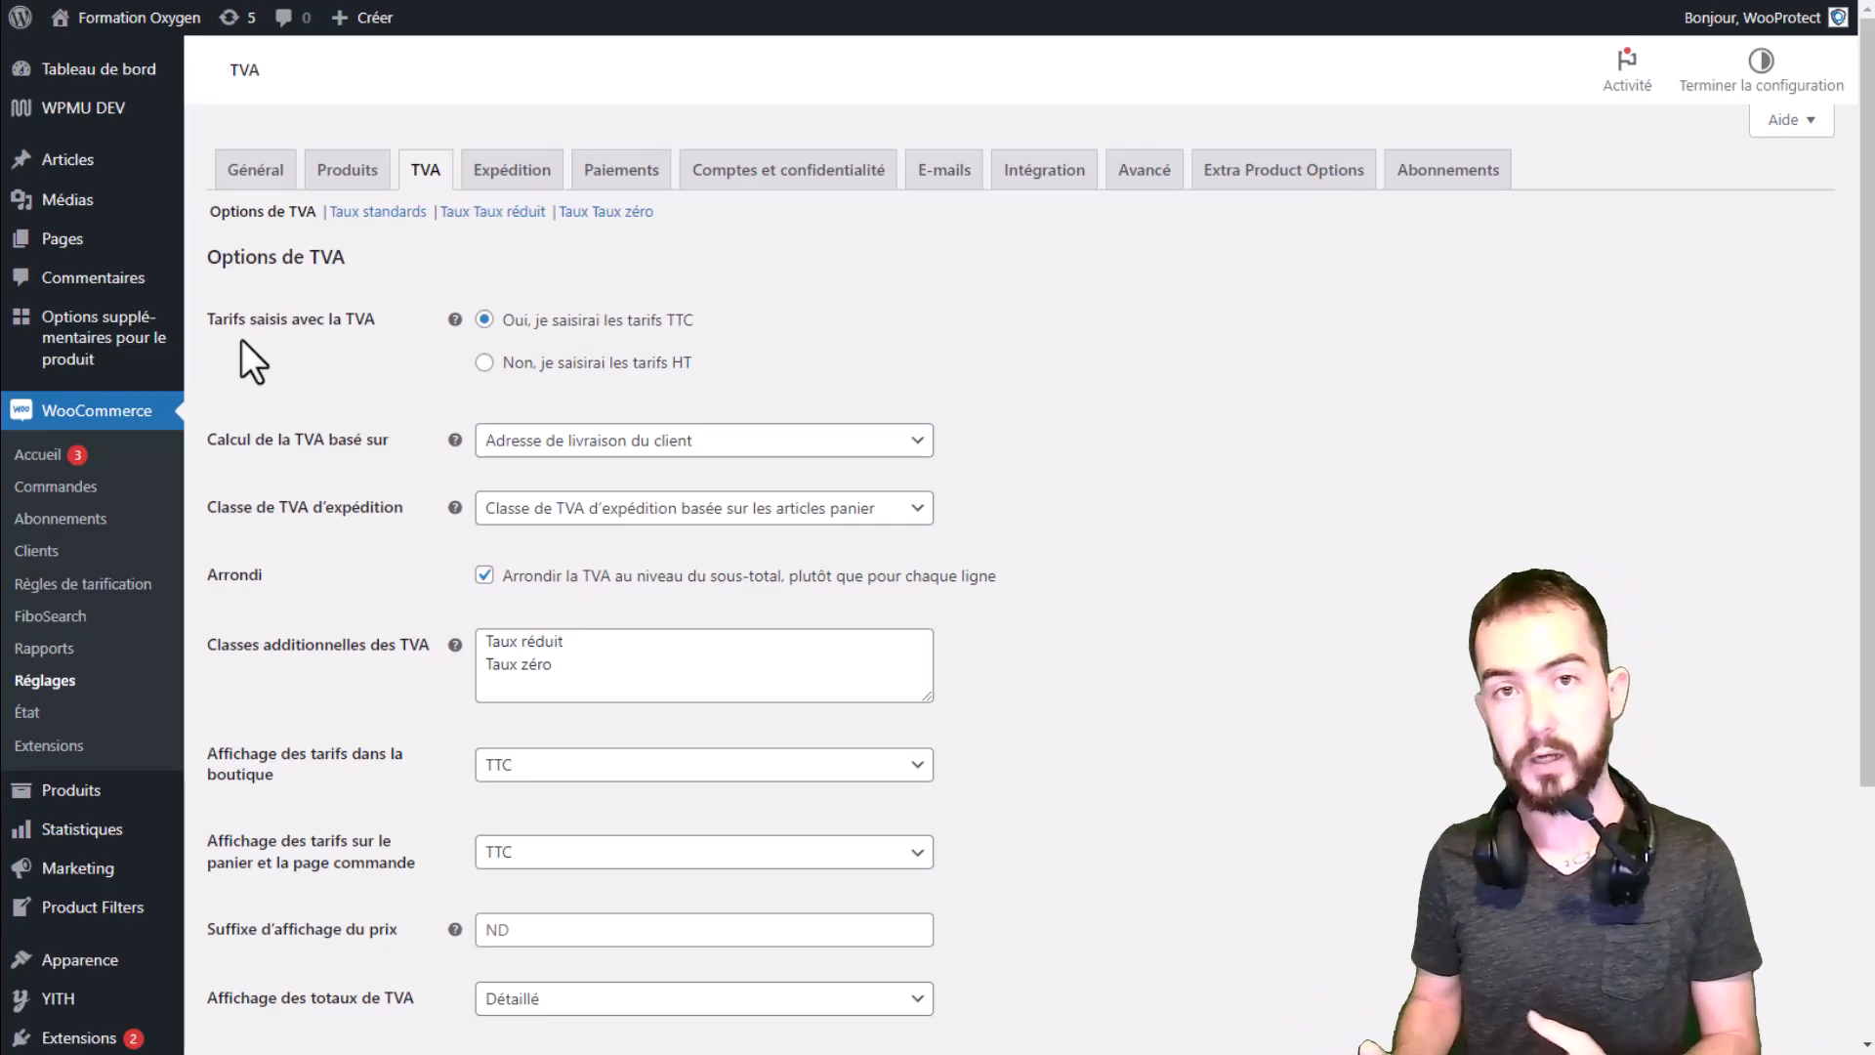
{"action": "left_click", "coordinate": [523, 360]}
{"action": "left_click", "coordinate": [528, 328]}
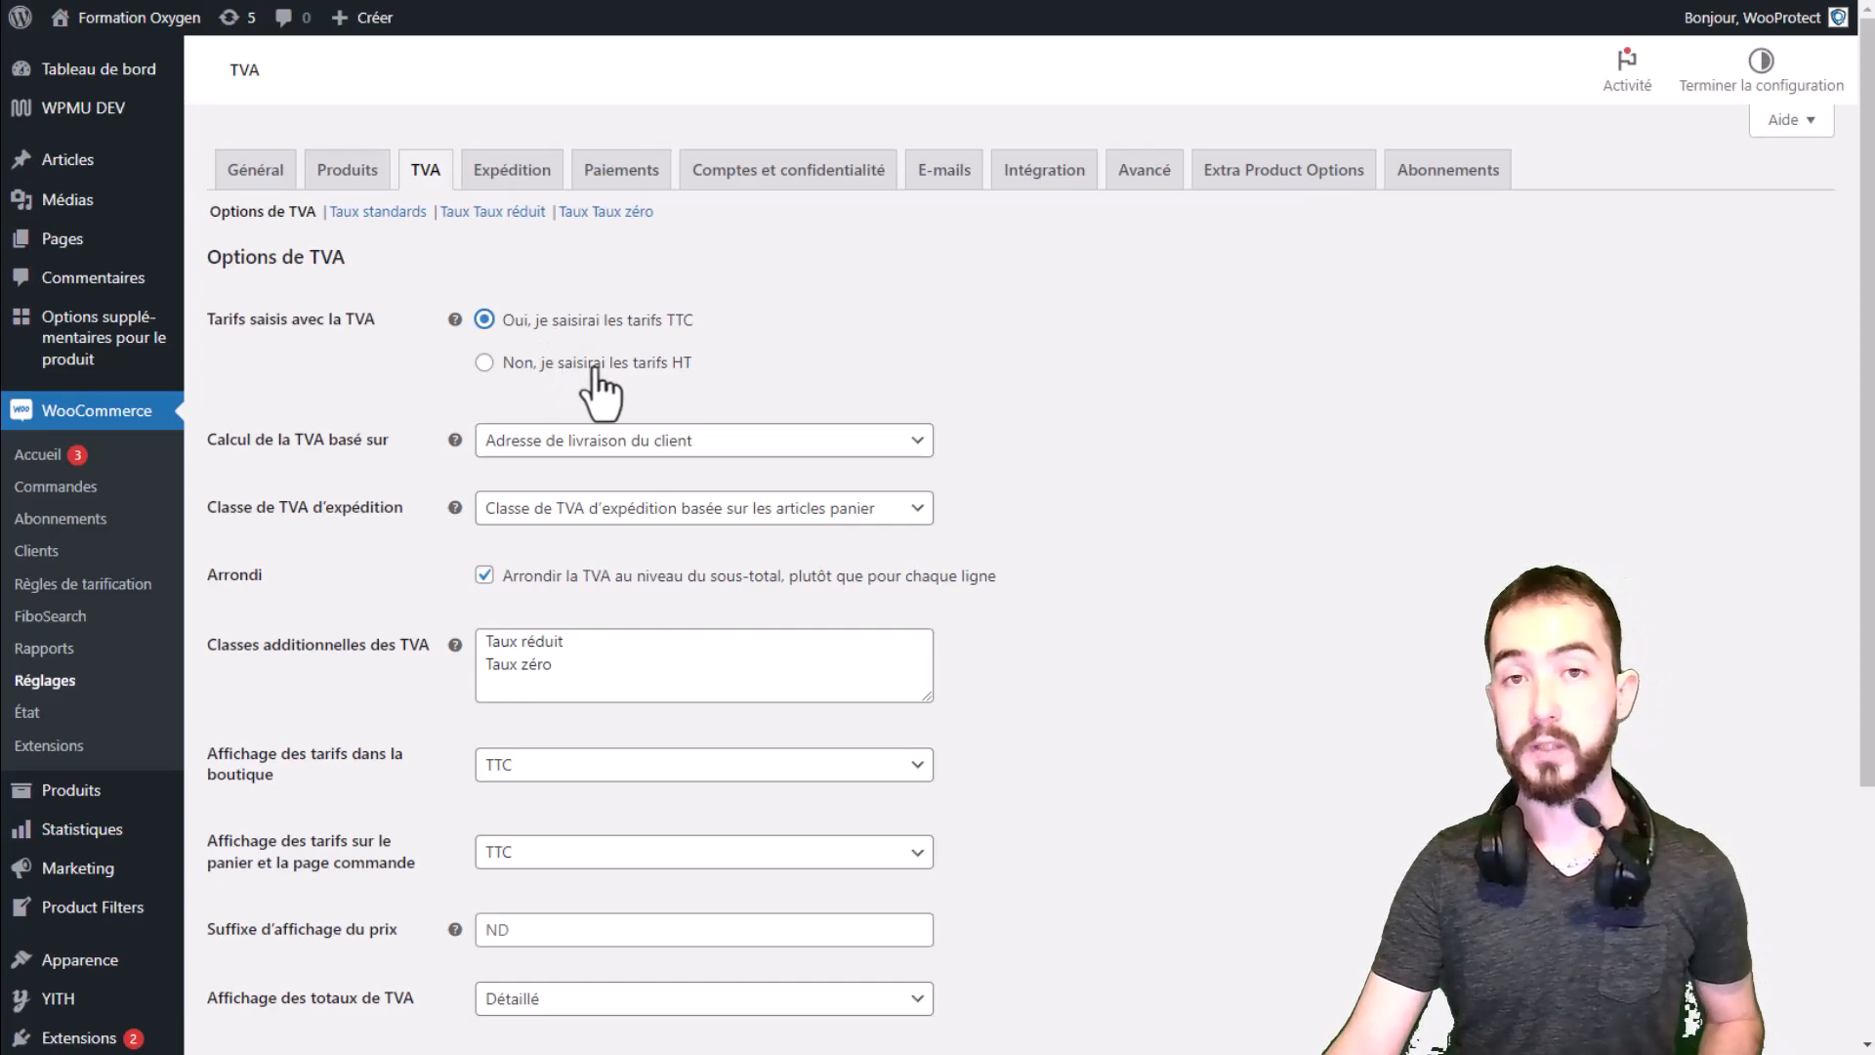
Step: Set the VAT calculation to be based on "Adresse de livraison du client"
{"action": "scroll", "coordinate": [608, 396], "scroll_direction": "down", "scroll_amount": 1}
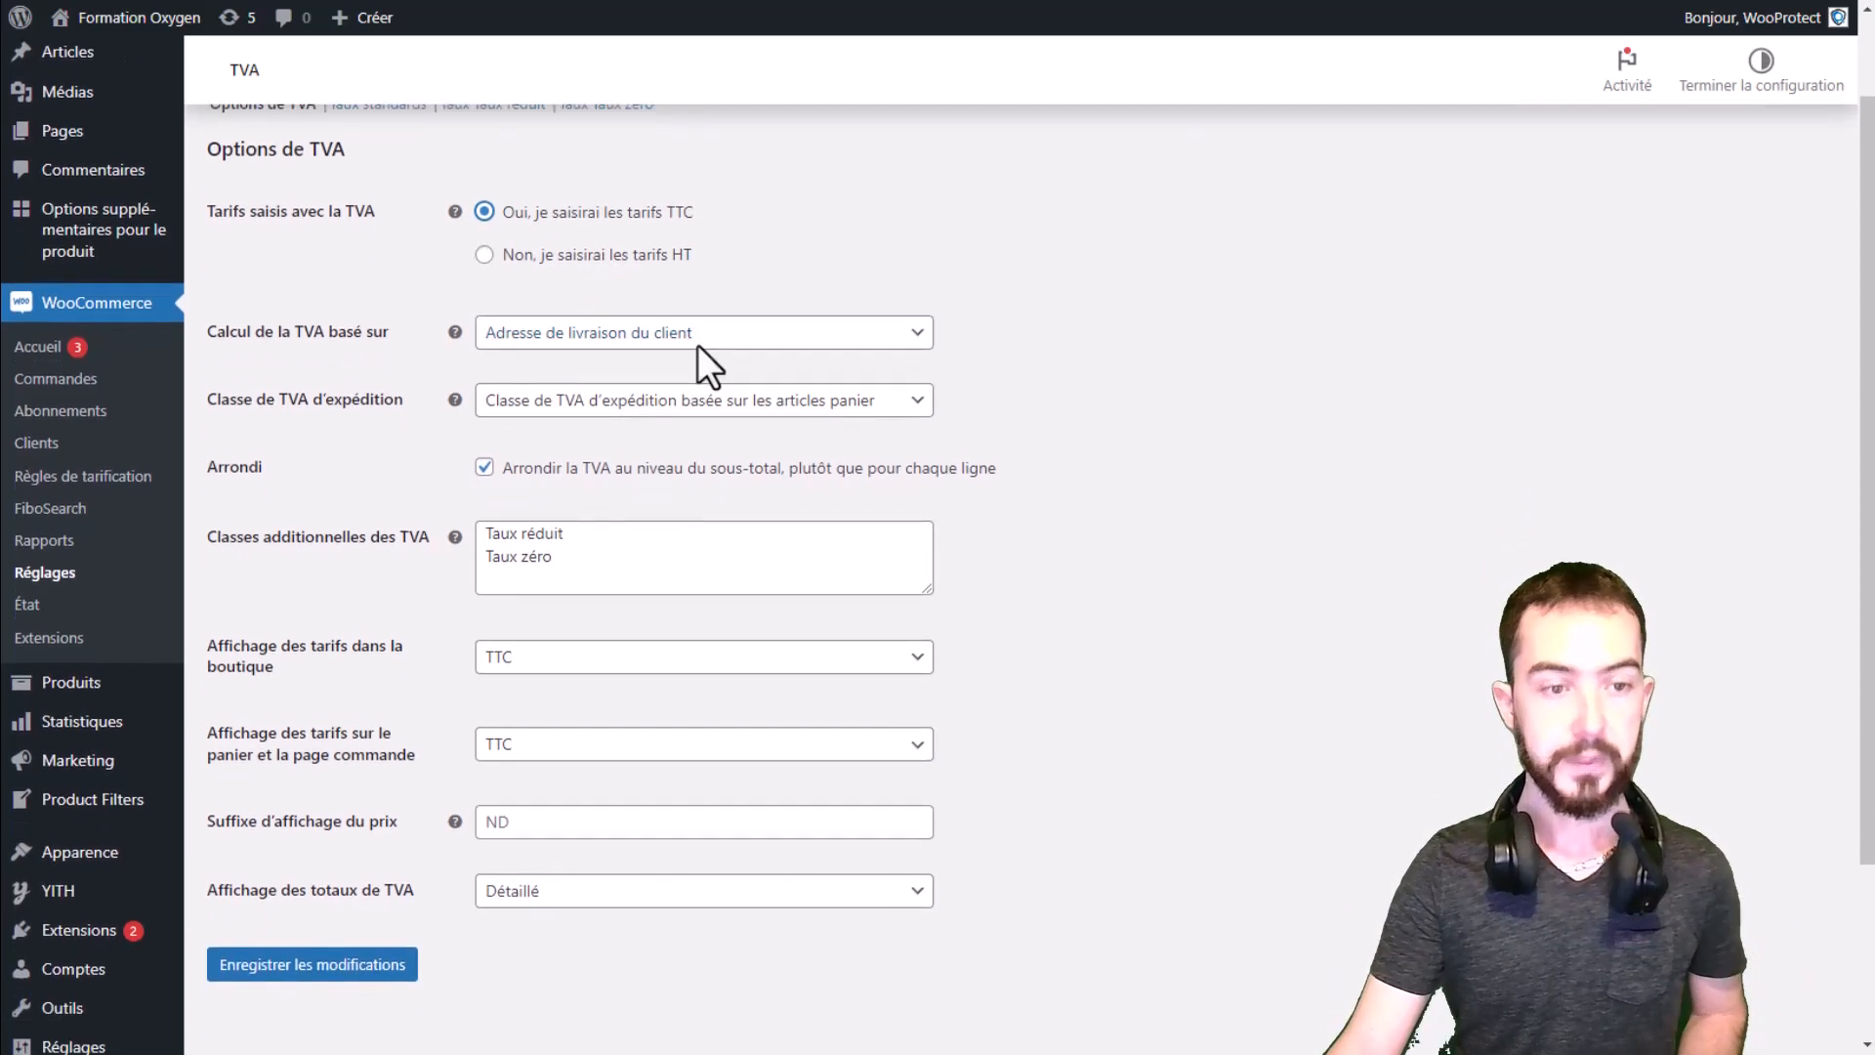
{"action": "left_click_drag", "start_coordinate": [237, 332], "coordinate": [348, 335]}
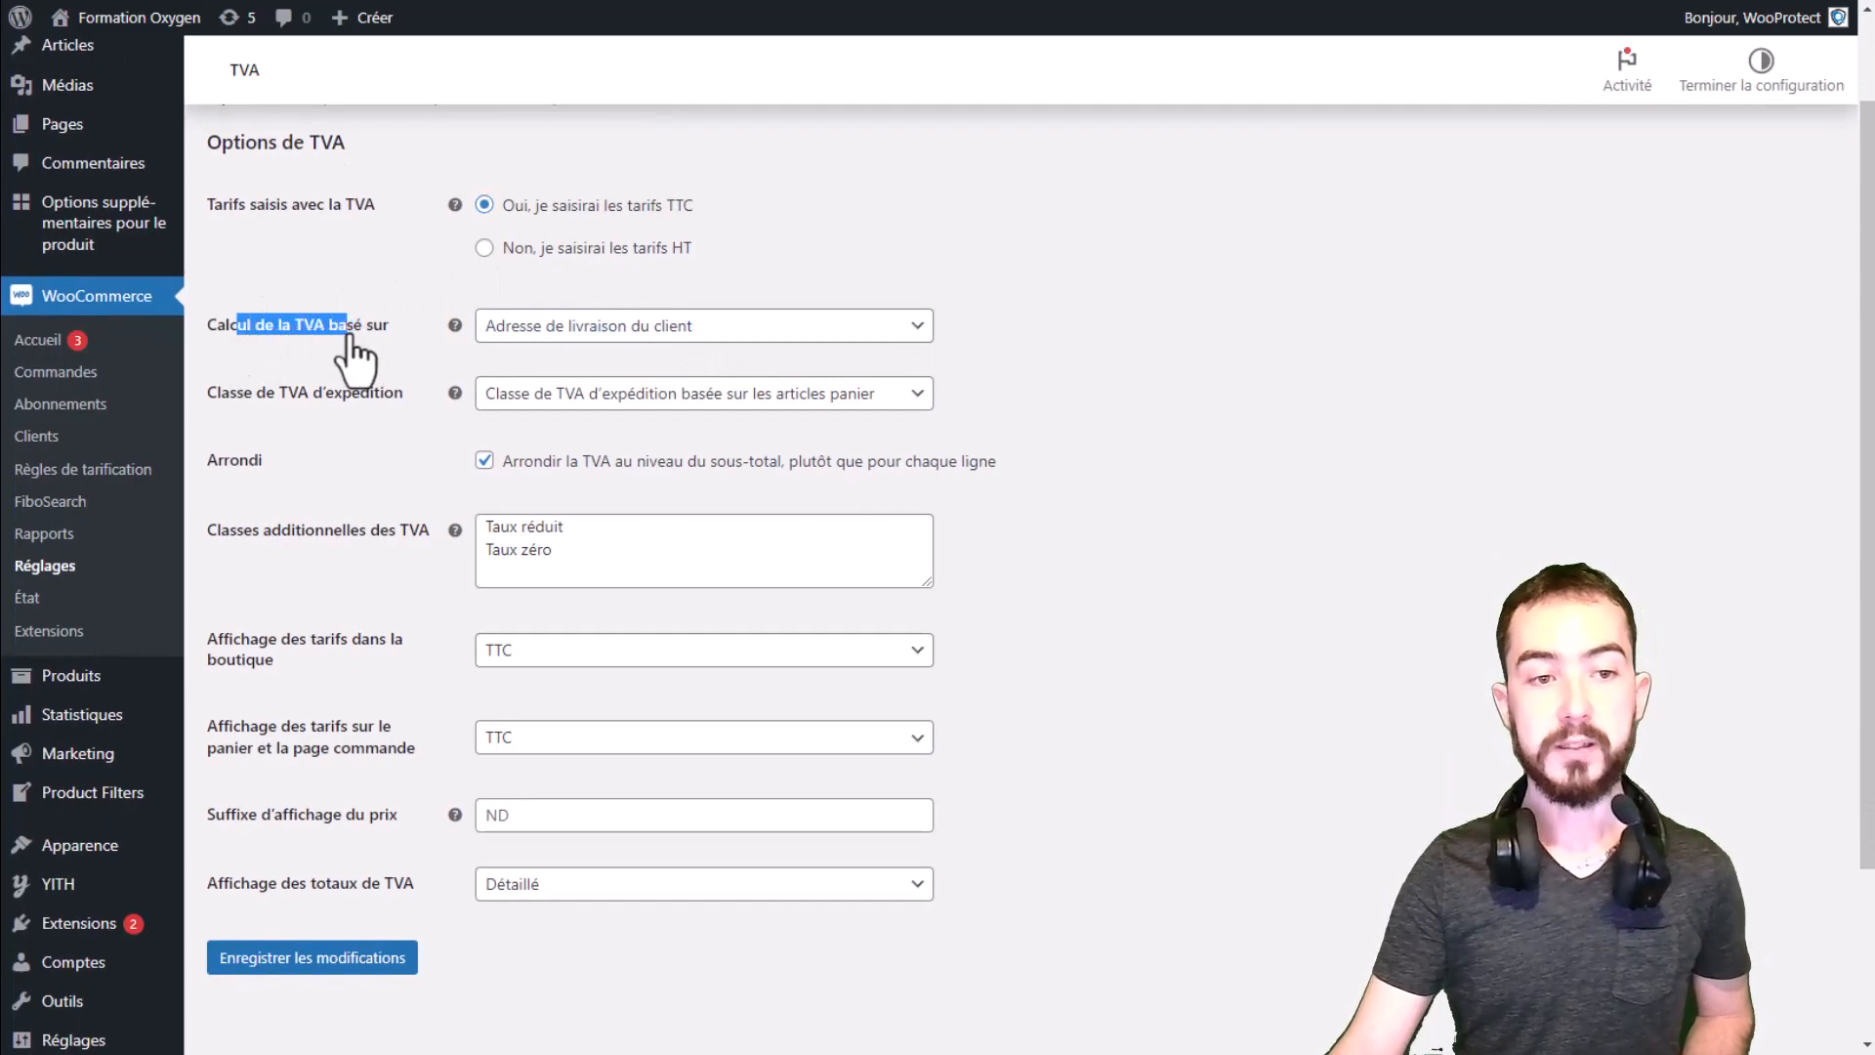
{"action": "left_click", "coordinate": [541, 337]}
{"action": "left_click", "coordinate": [628, 332]}
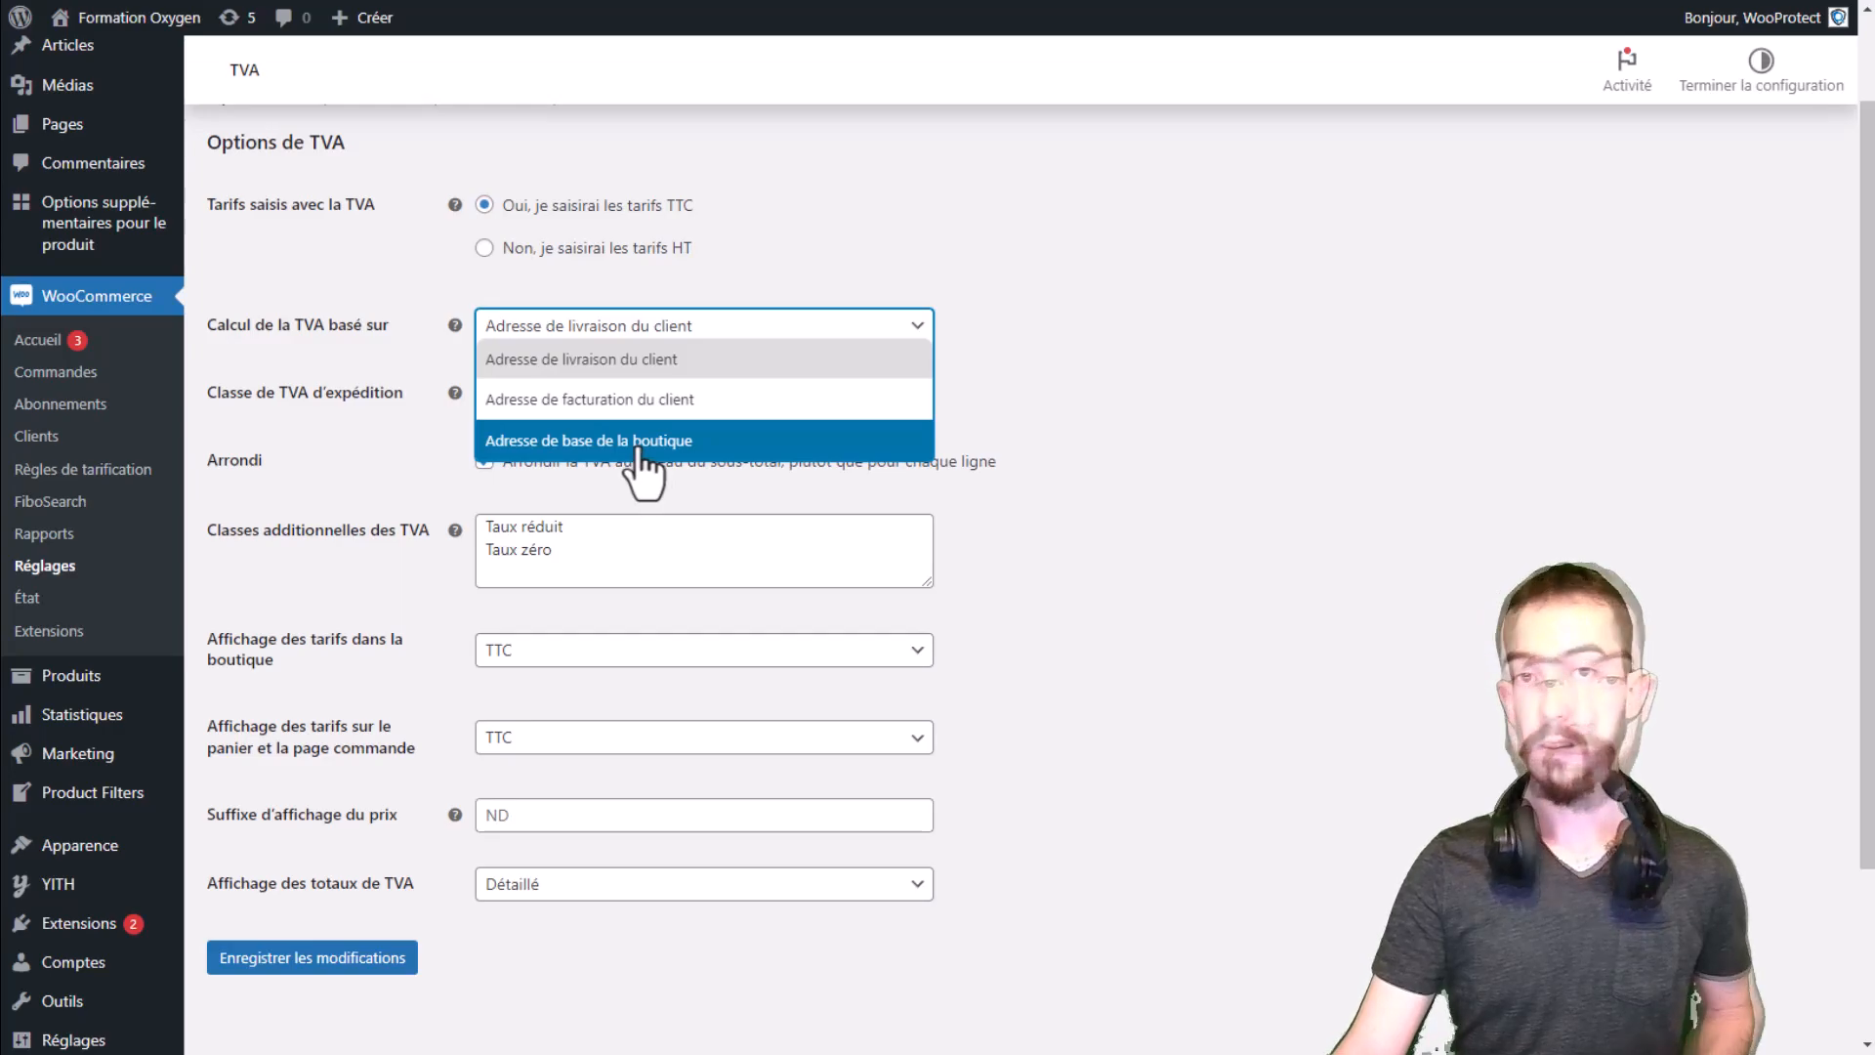
{"action": "left_click", "coordinate": [640, 368]}
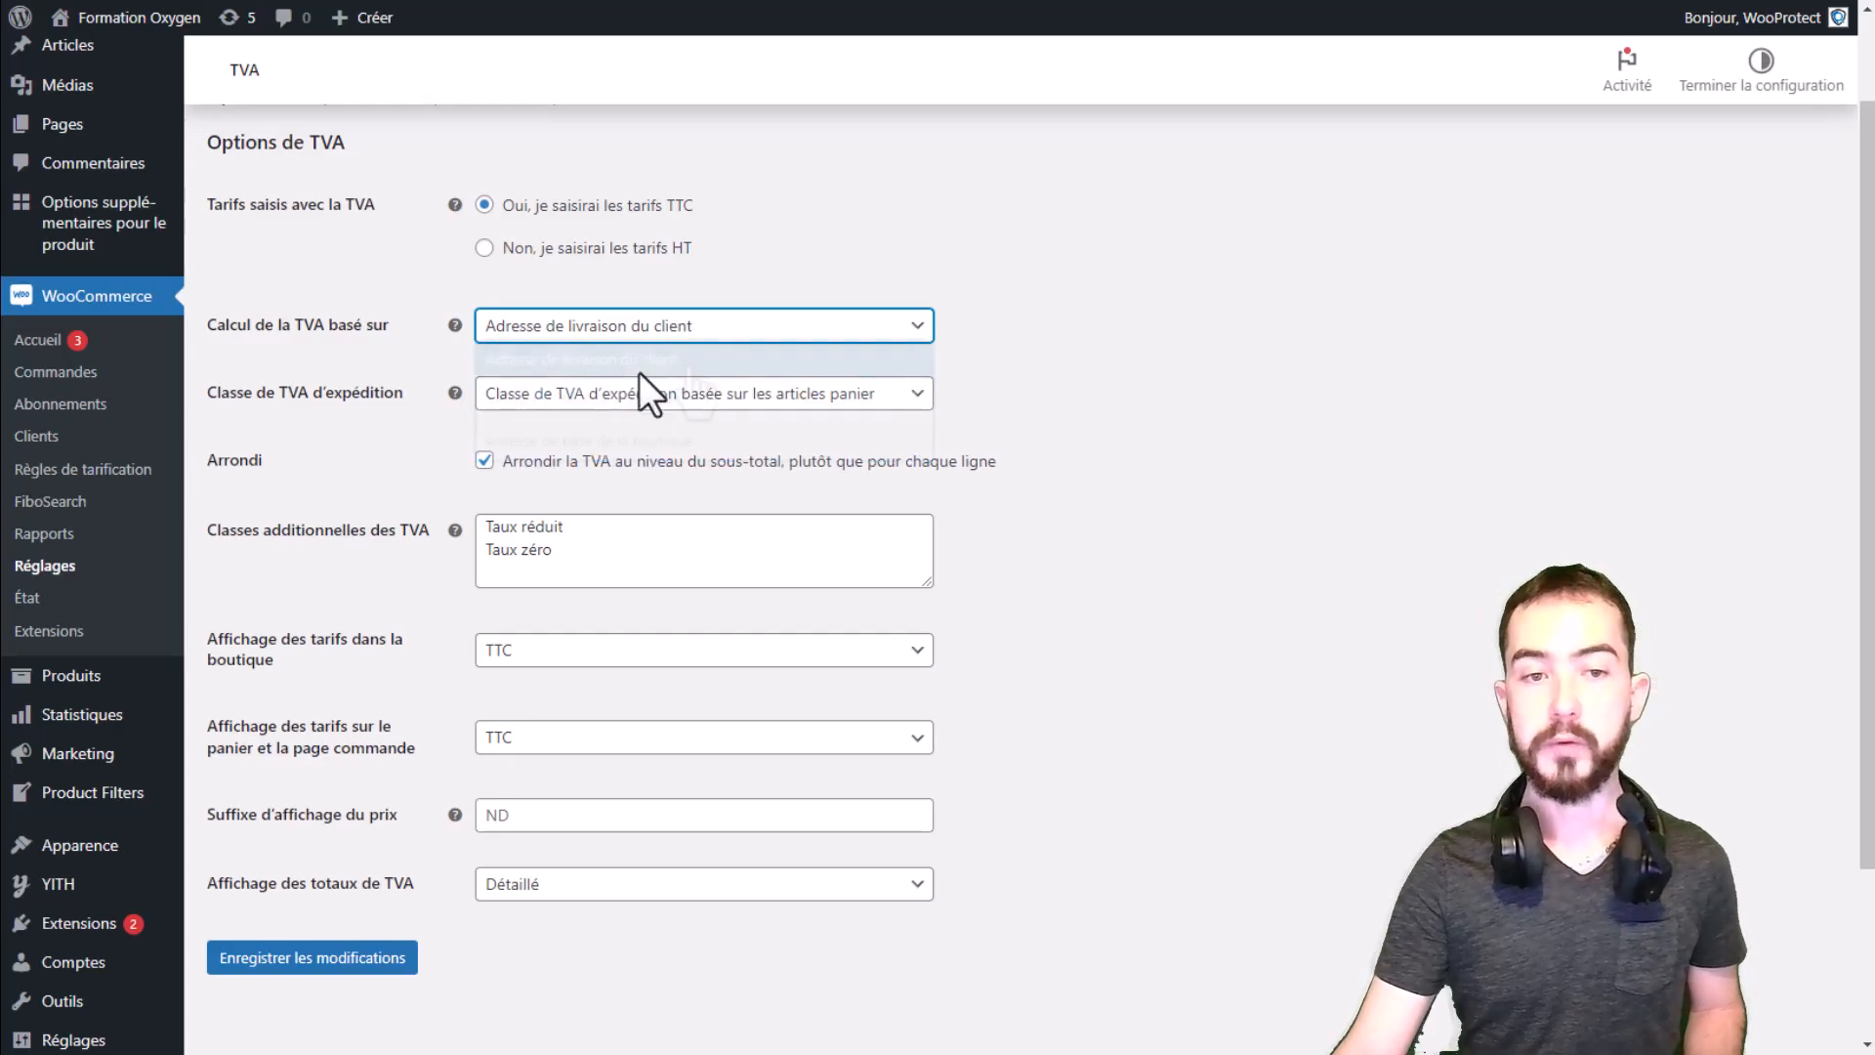
{"action": "left_click", "coordinate": [1116, 355]}
Step: Review the choices for the shipping VAT class and the subtotal rounding option
{"action": "left_click_drag", "start_coordinate": [200, 401], "coordinate": [359, 406]}
{"action": "left_click", "coordinate": [361, 405]}
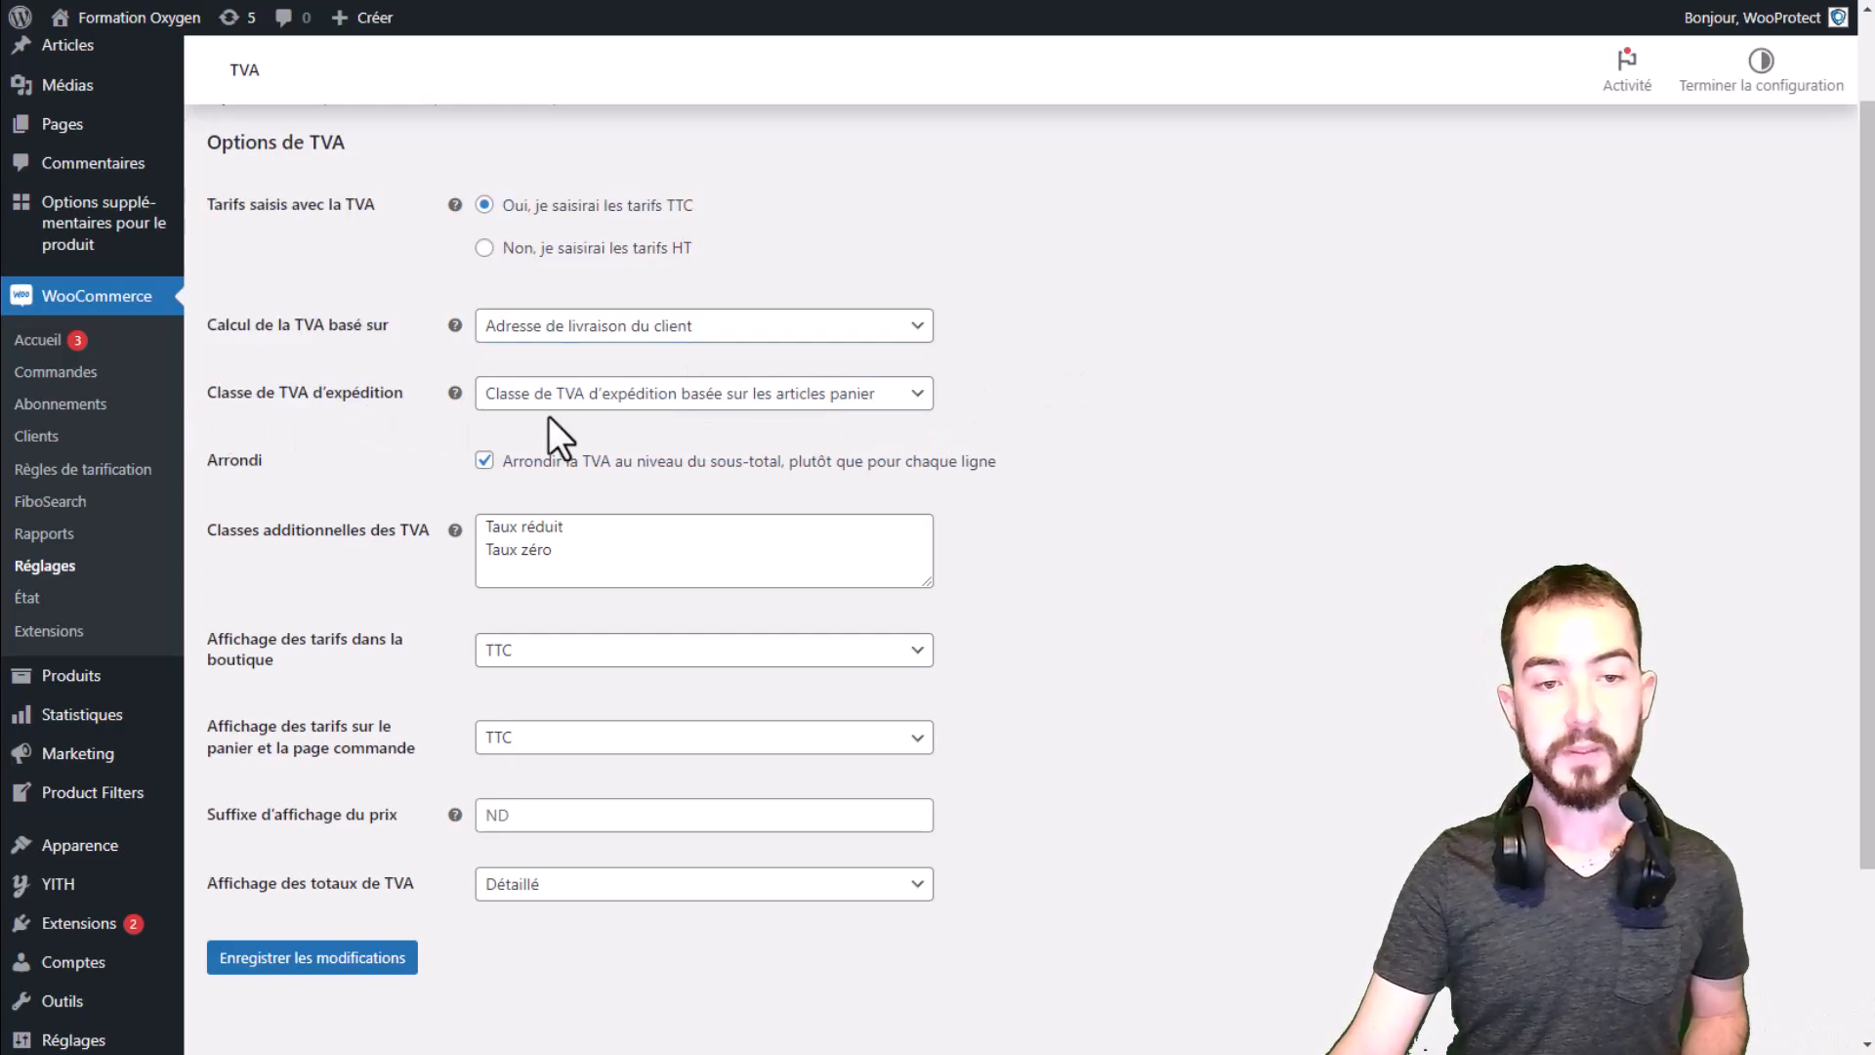
{"action": "left_click", "coordinate": [714, 402]}
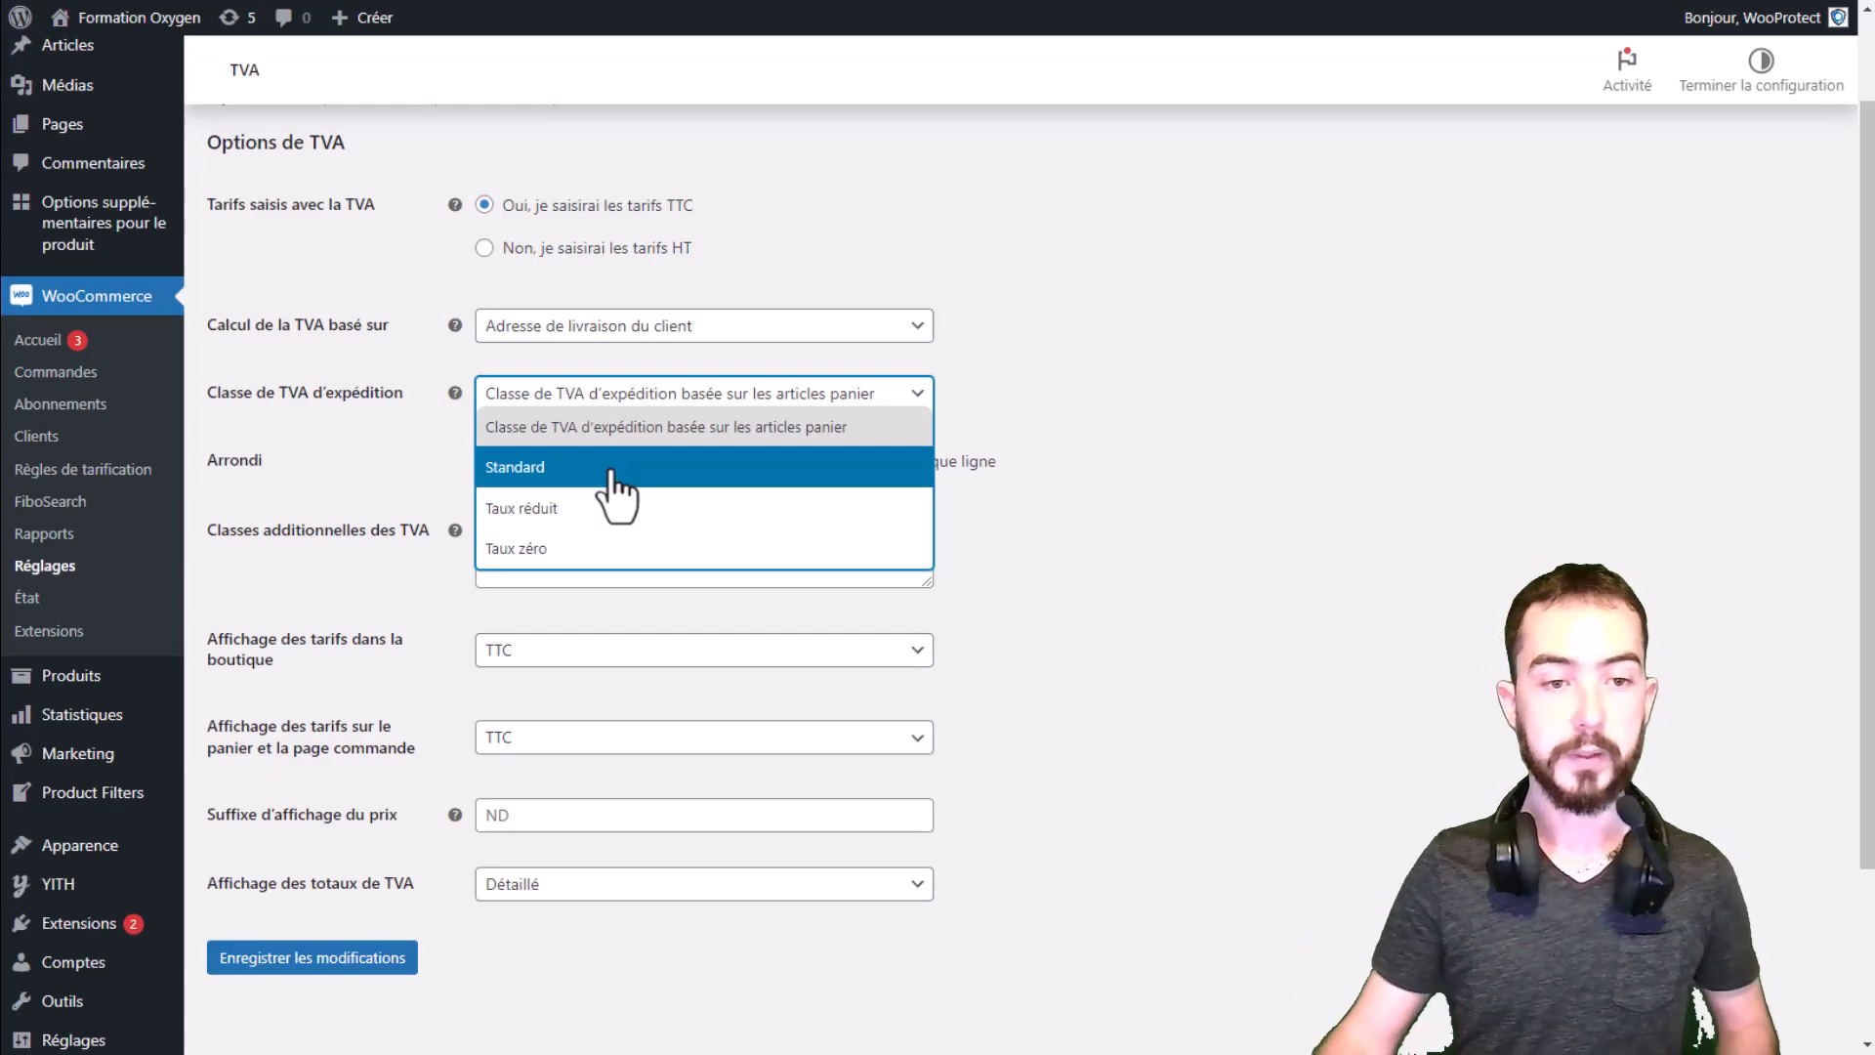
{"action": "left_click", "coordinate": [730, 422]}
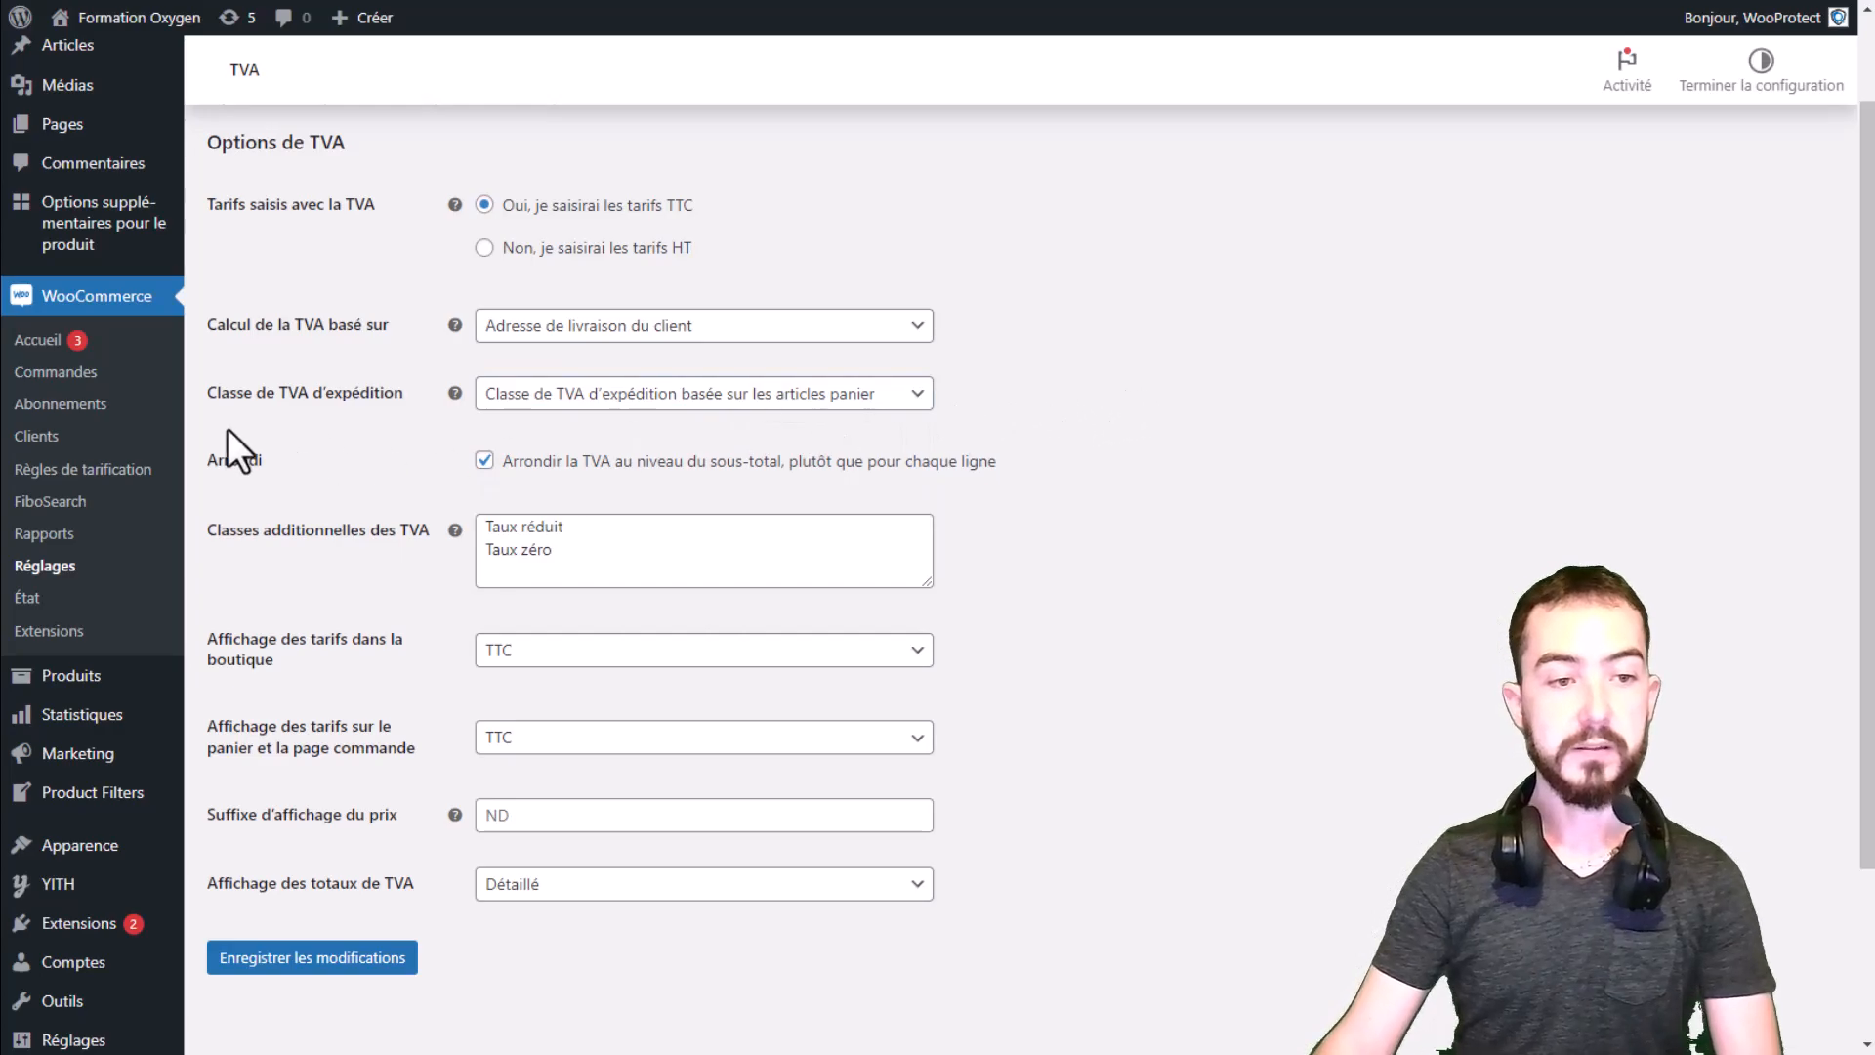
{"action": "left_click_drag", "start_coordinate": [244, 459], "coordinate": [407, 481]}
{"action": "left_click_drag", "start_coordinate": [542, 464], "coordinate": [1117, 465]}
{"action": "left_click", "coordinate": [1063, 448]}
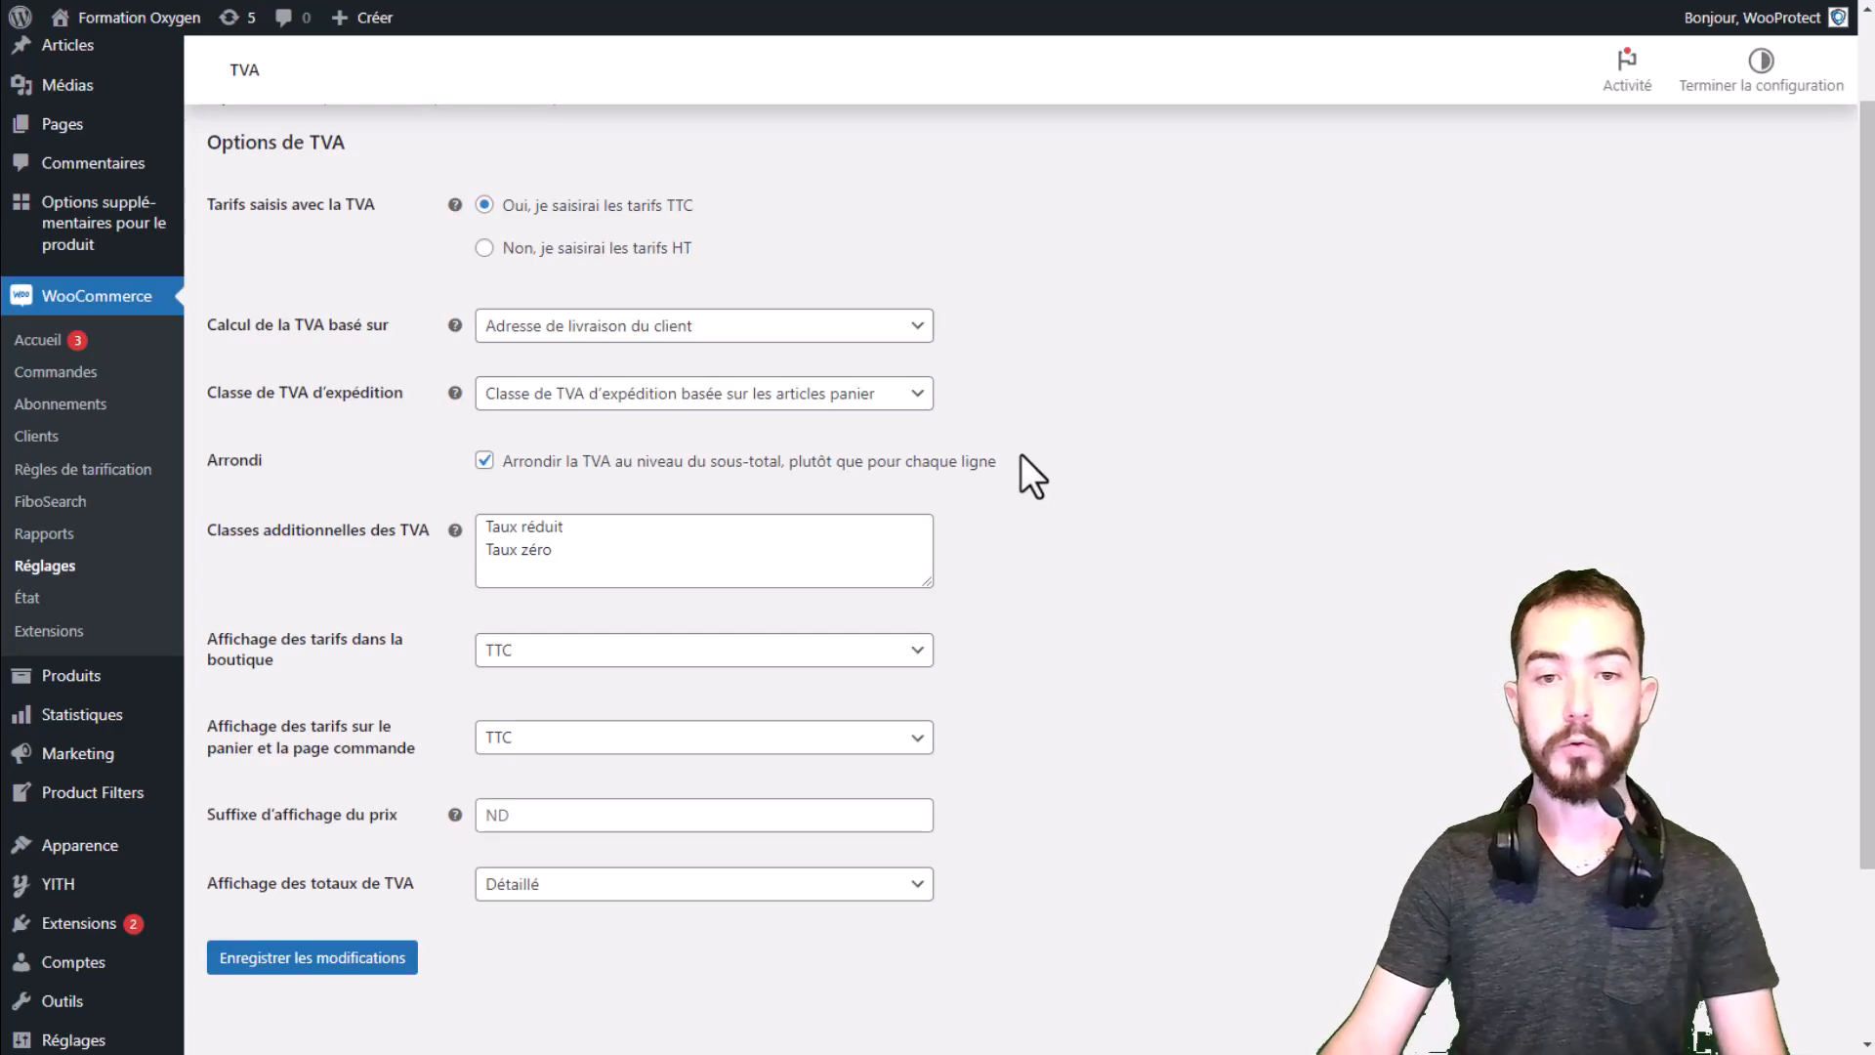
Step: Add "test" on a new line below "Taux zéro" in the additional VAT classes
{"action": "scroll", "coordinate": [1017, 502], "scroll_direction": "down", "scroll_amount": 2}
{"action": "scroll", "coordinate": [1017, 502], "scroll_direction": "up", "scroll_amount": 2}
{"action": "left_click", "coordinate": [613, 586]}
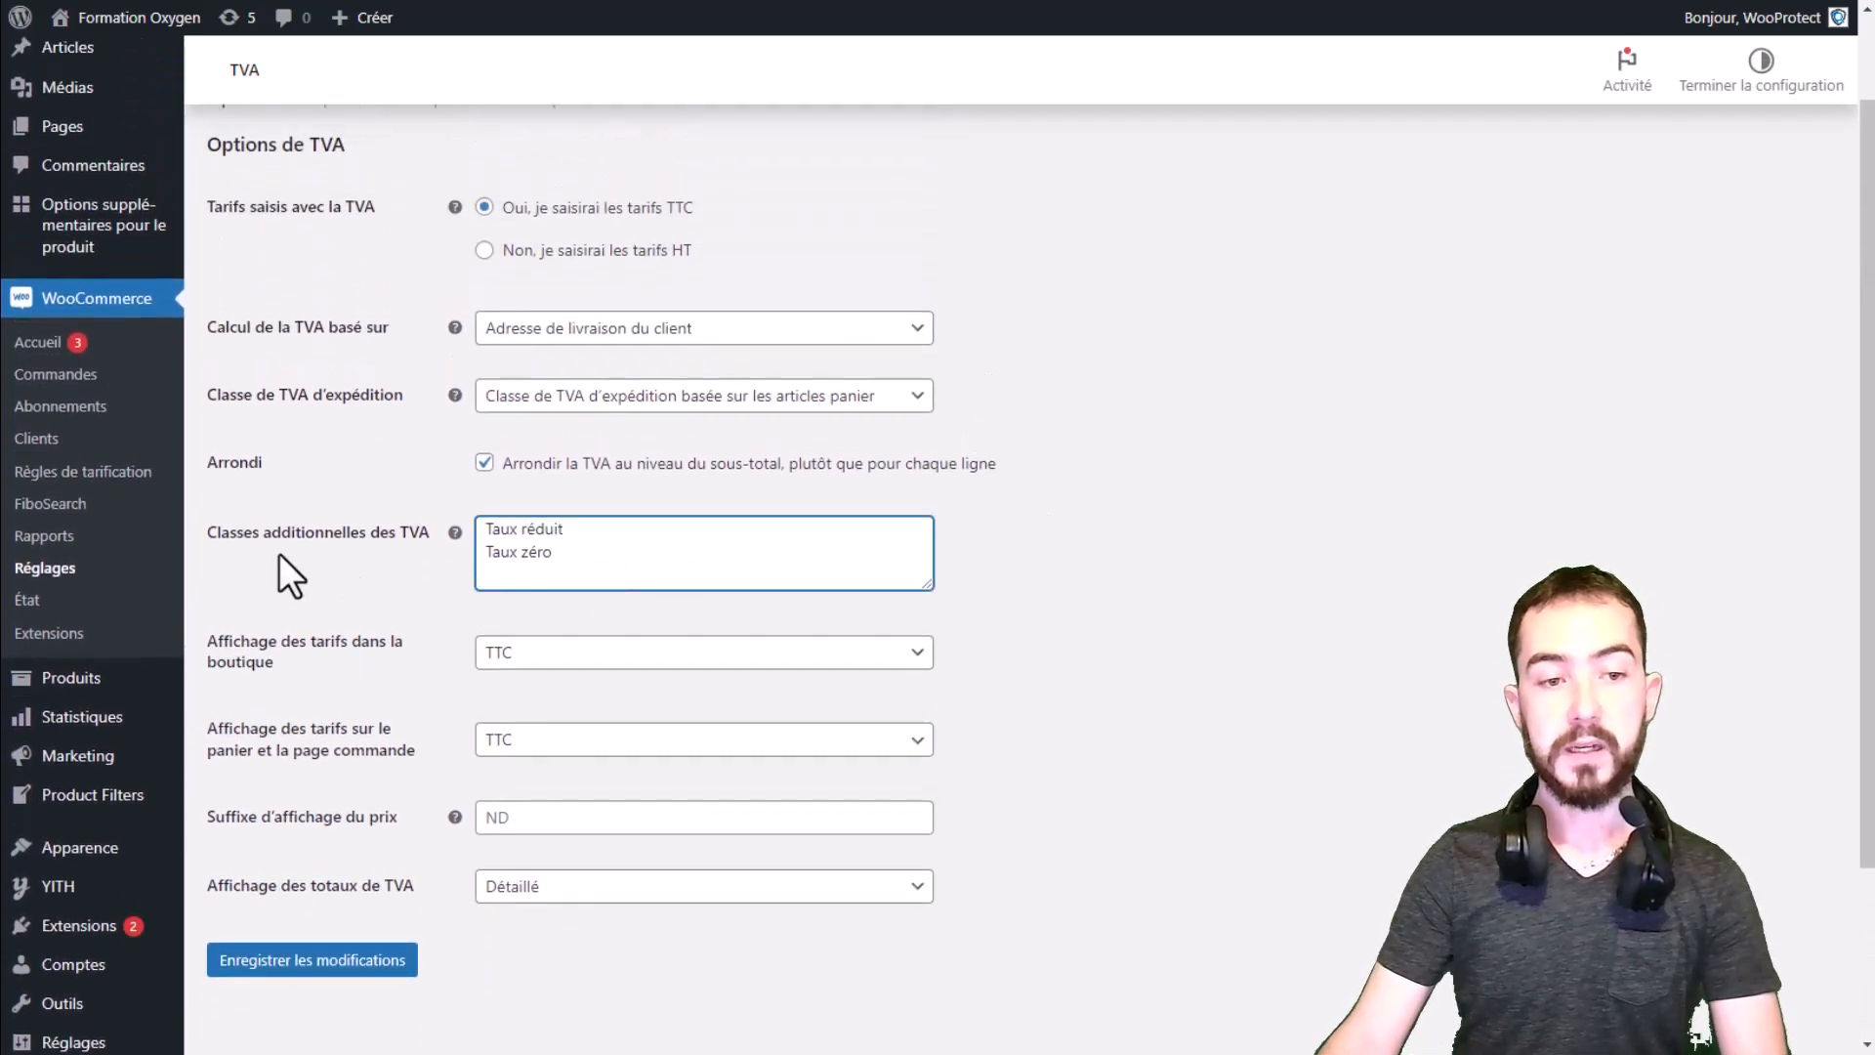
{"action": "left_click_drag", "start_coordinate": [586, 544], "coordinate": [453, 526]}
{"action": "left_click", "coordinate": [664, 535]}
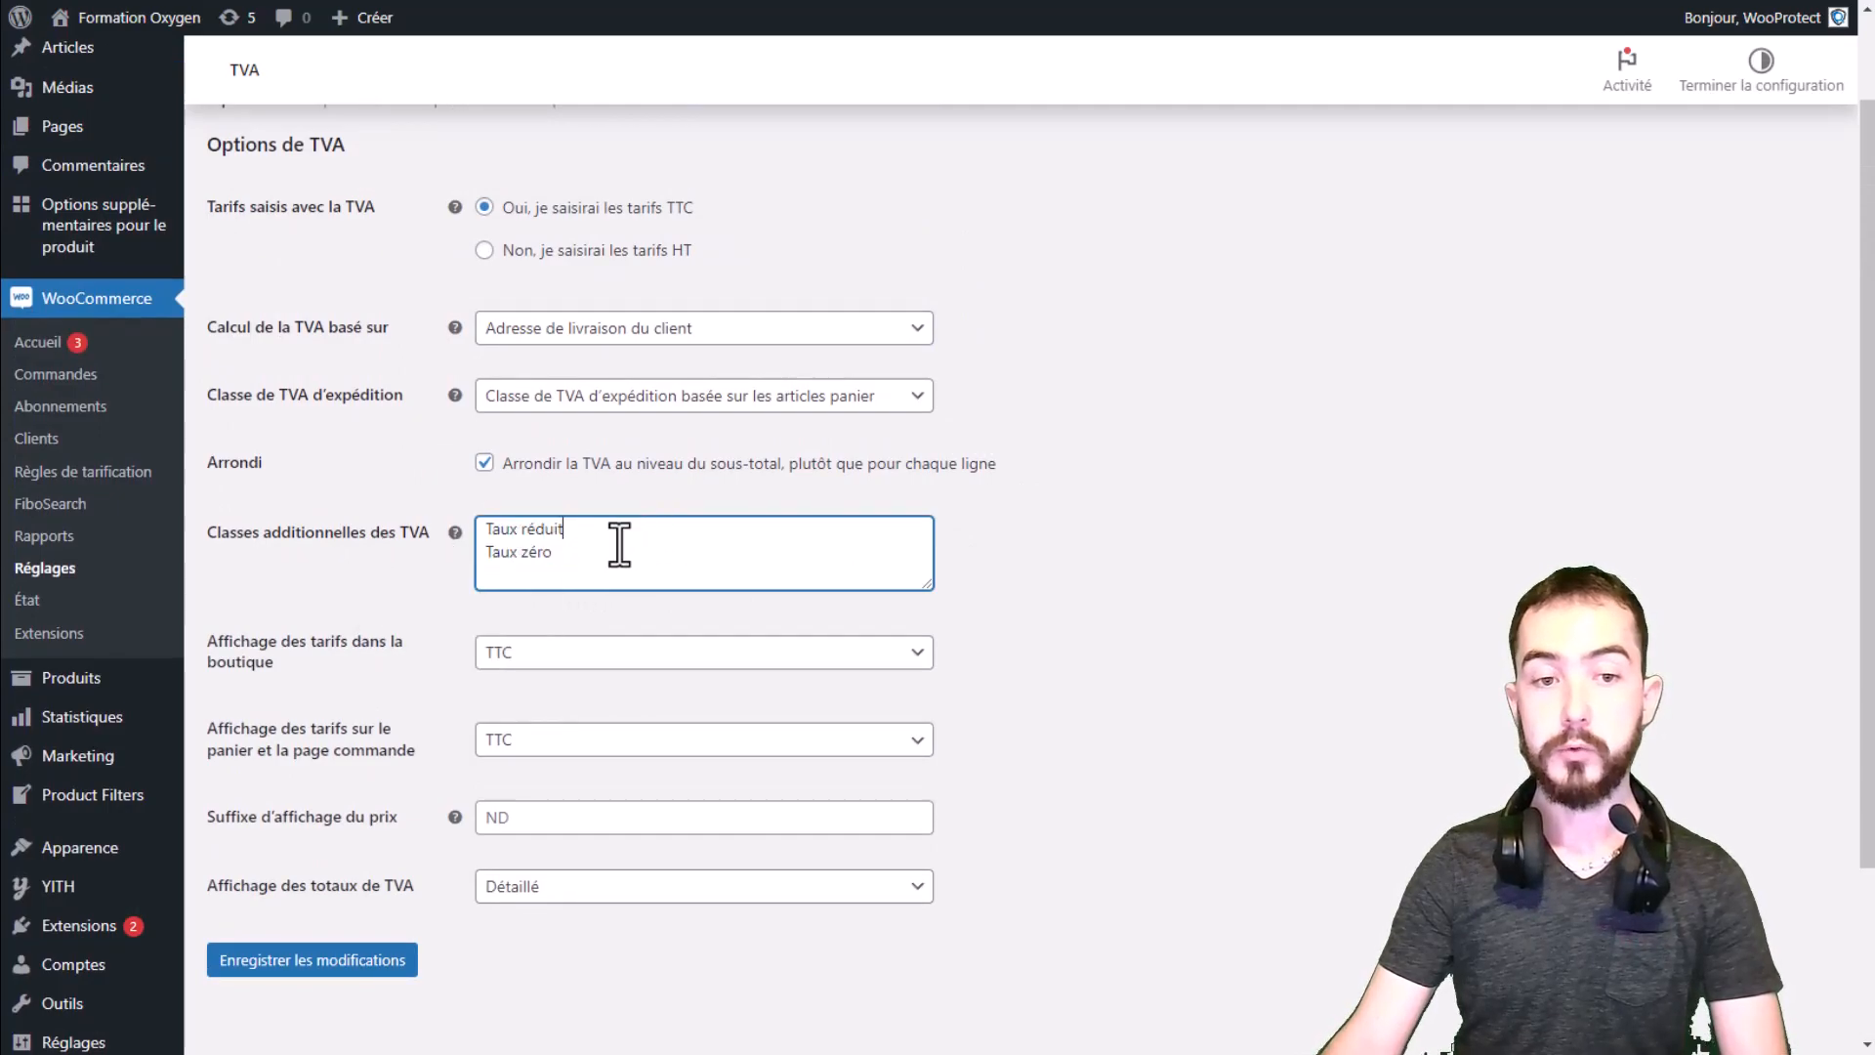
{"action": "scroll", "coordinate": [648, 544], "scroll_direction": "up", "scroll_amount": 2}
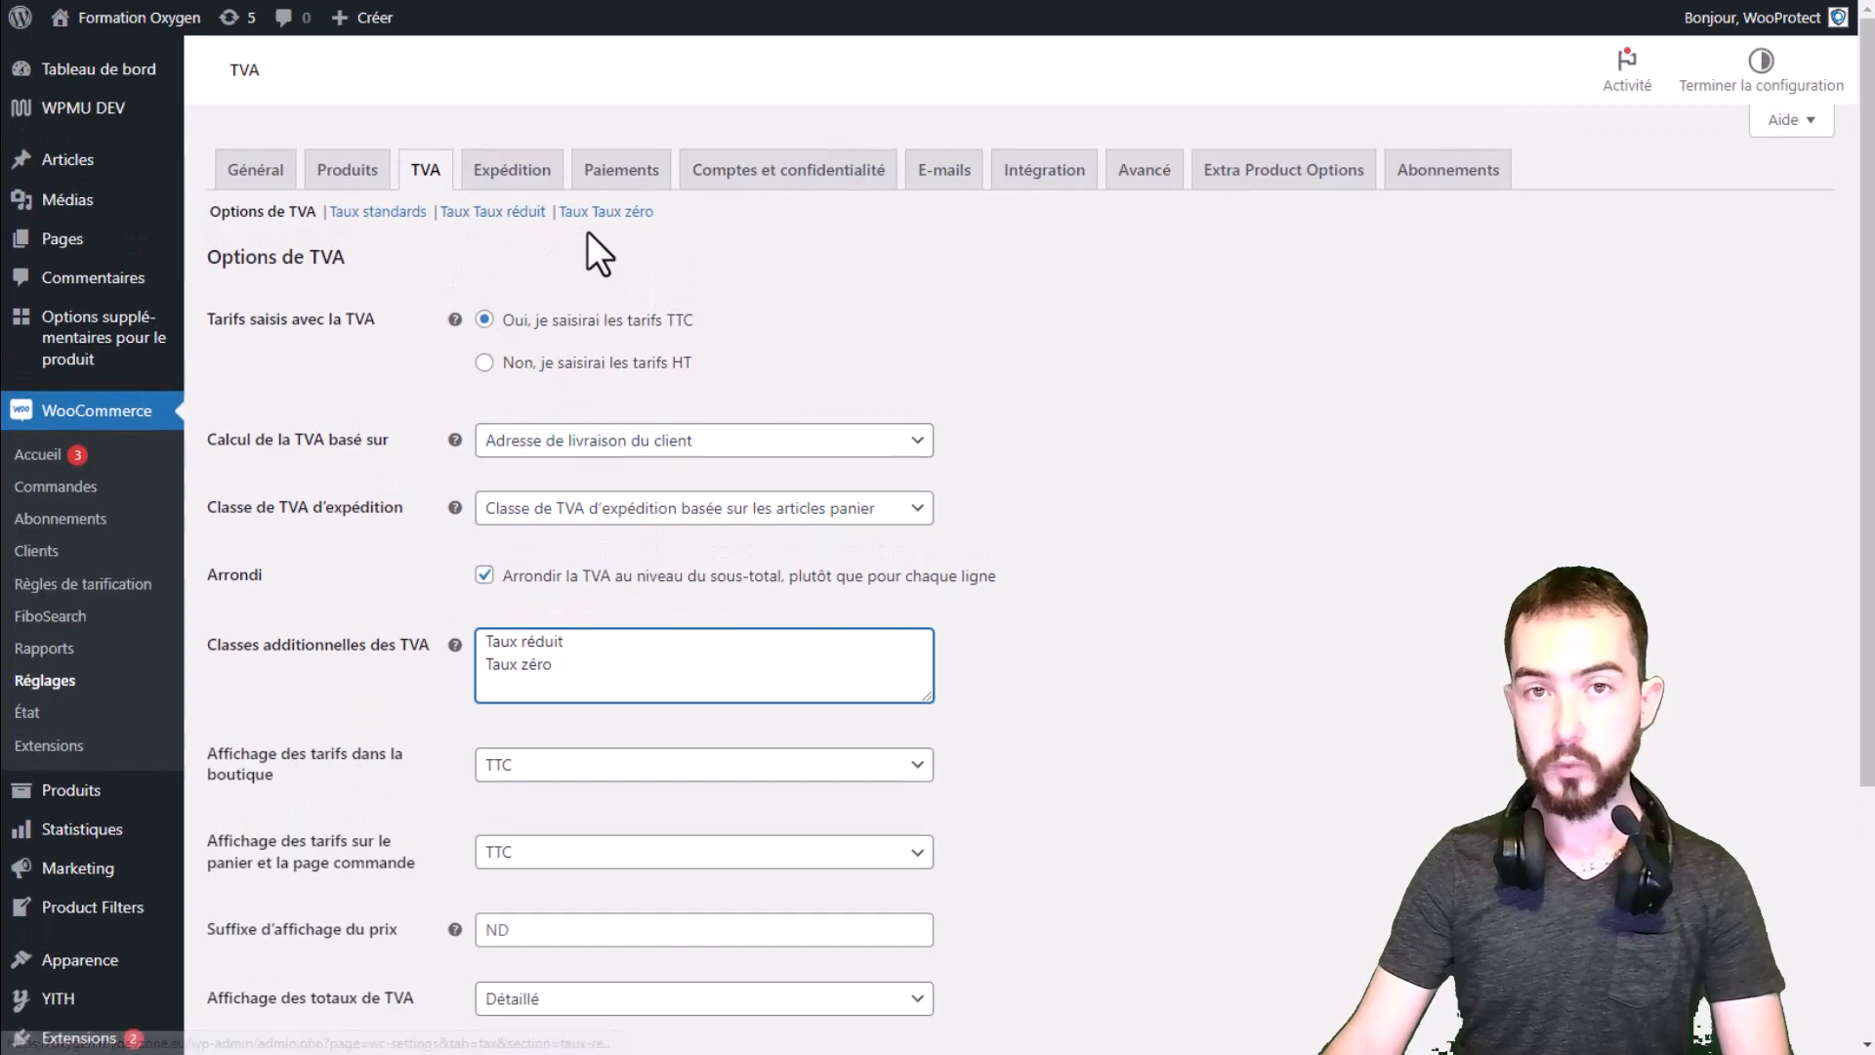
{"action": "key", "text": "Return"}
{"action": "type", "text": "test"}
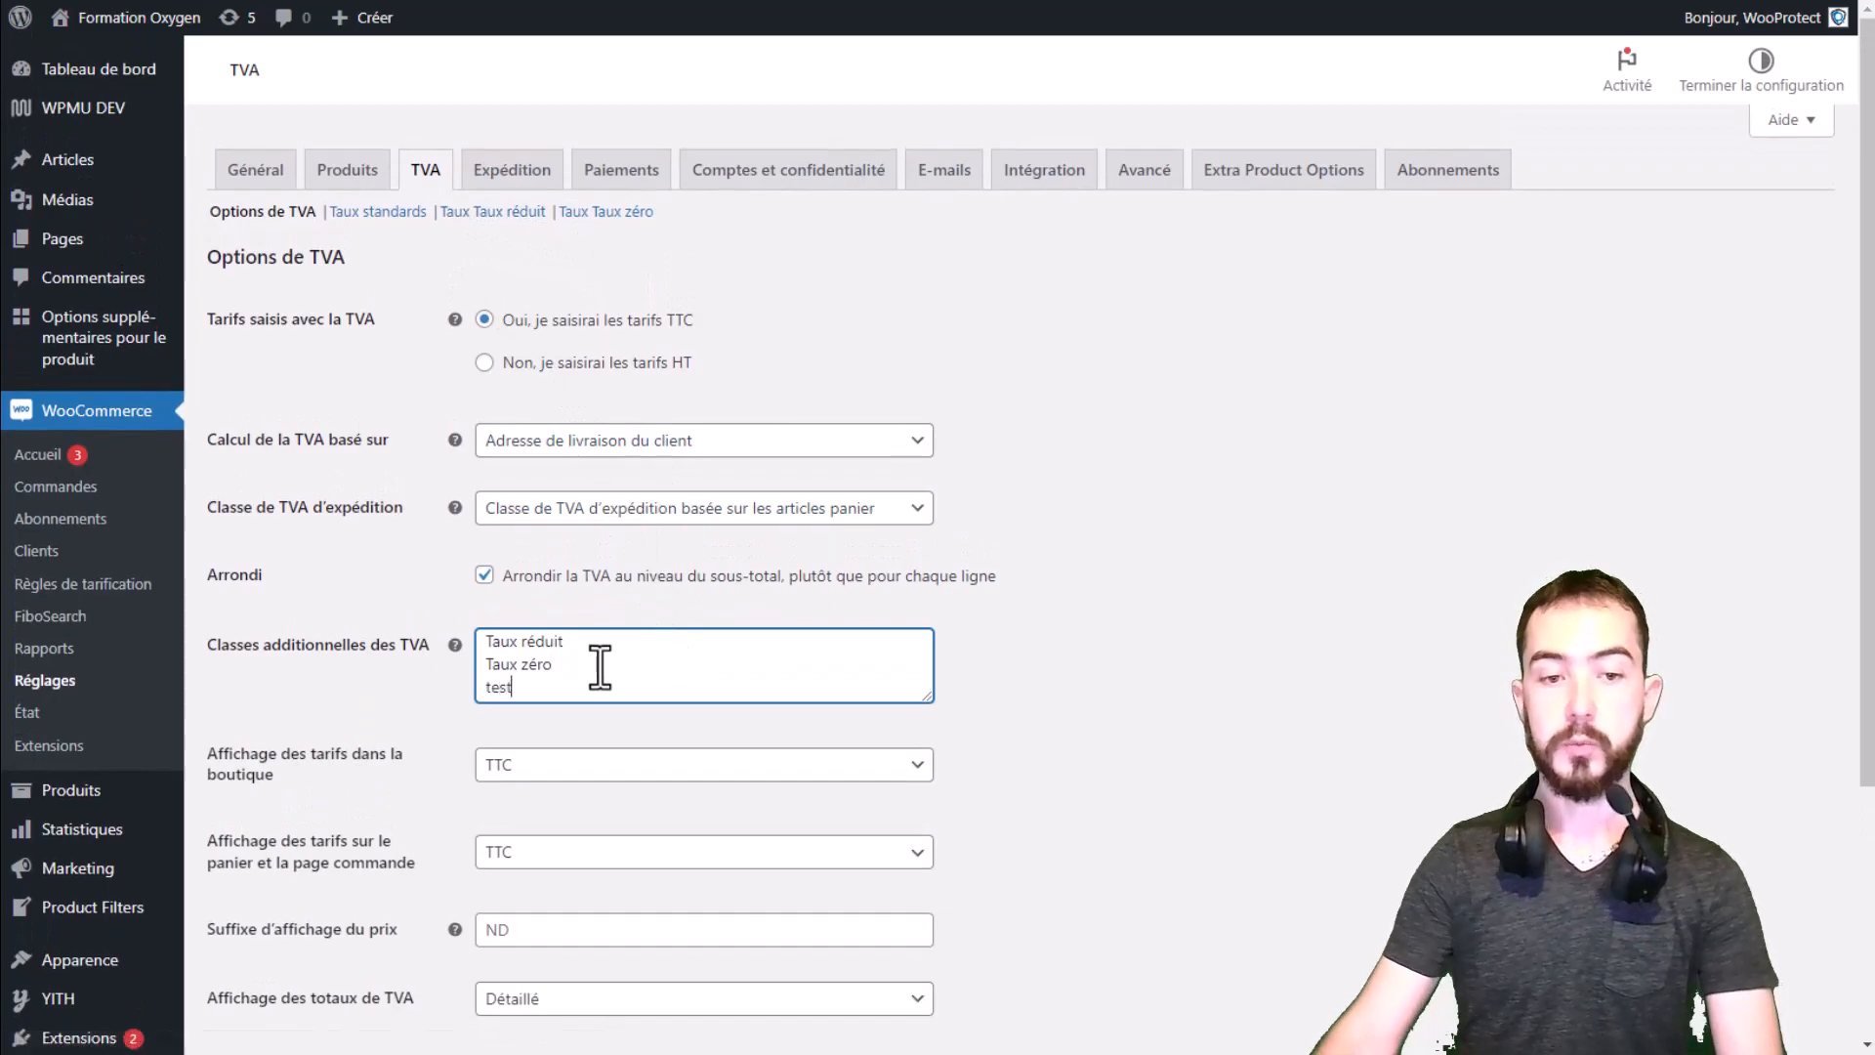
{"action": "left_click", "coordinate": [1116, 702]}
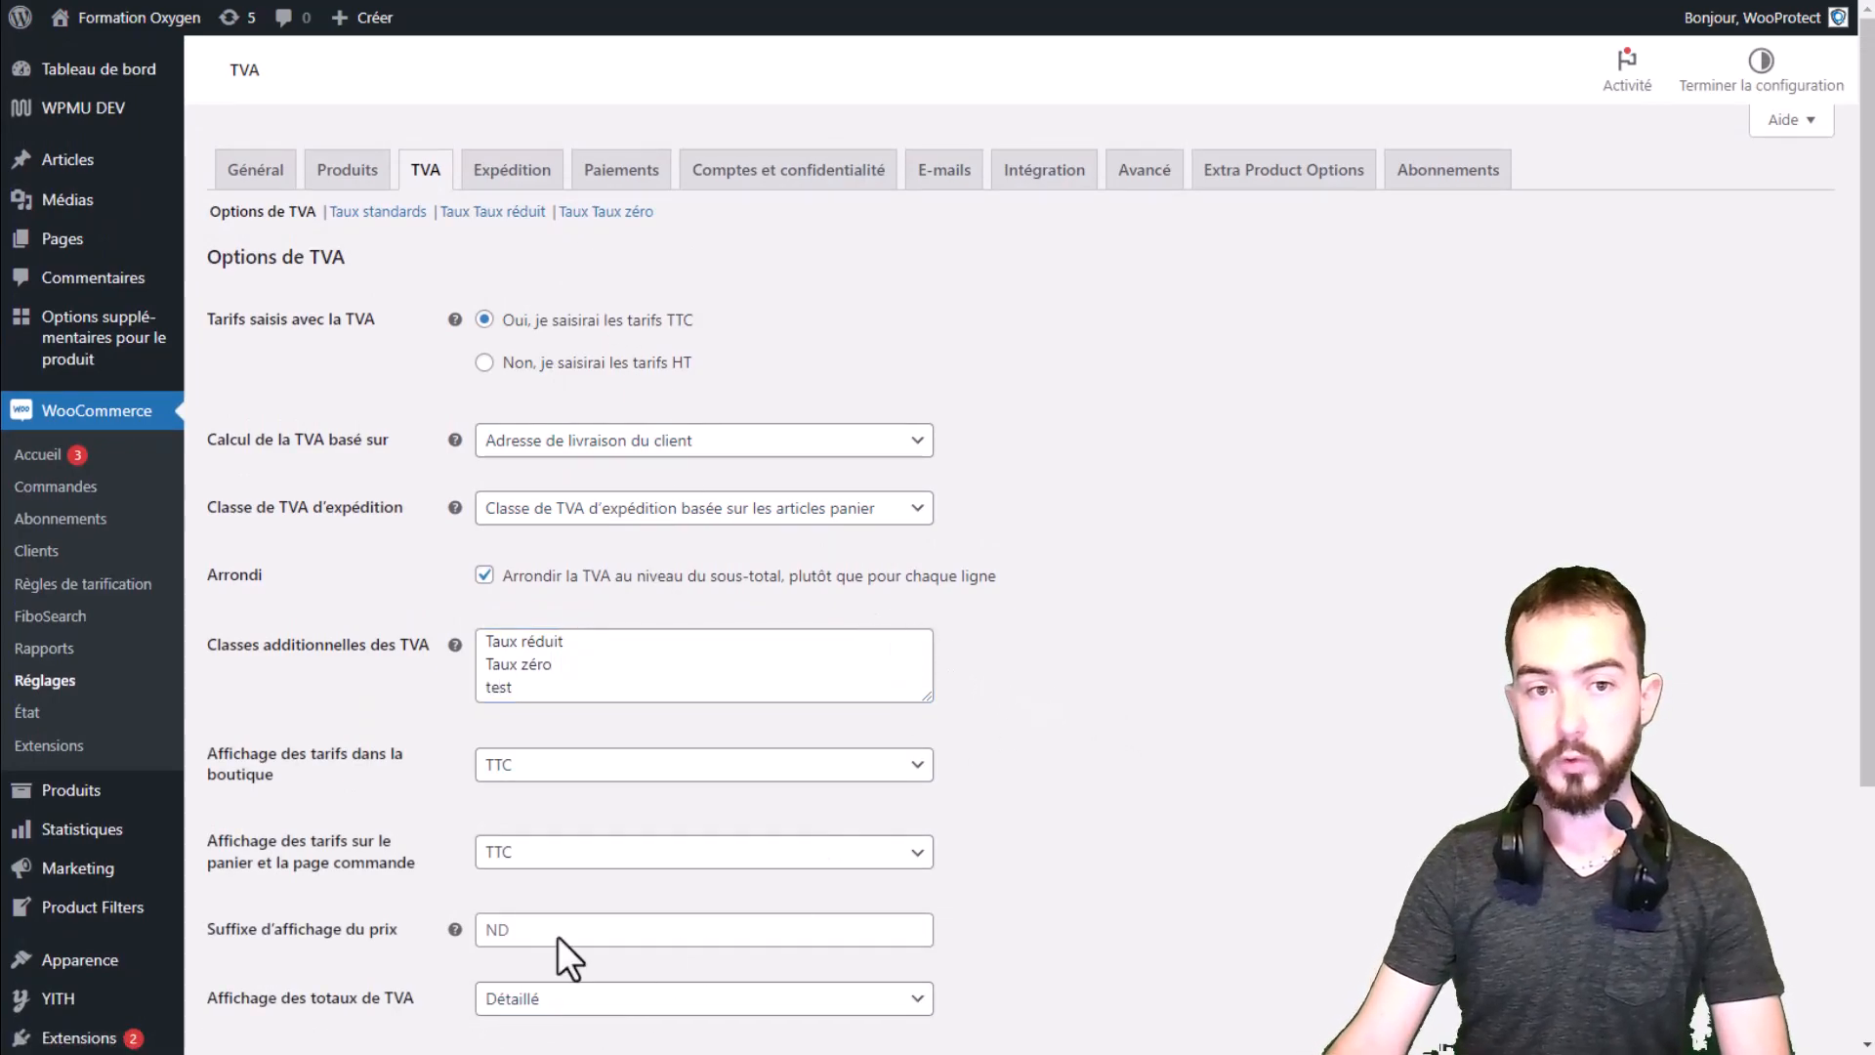
Step: Look at the TTC and HT choices for displaying prices in the shop
{"action": "scroll", "coordinate": [939, 488], "scroll_direction": "down", "scroll_amount": 2}
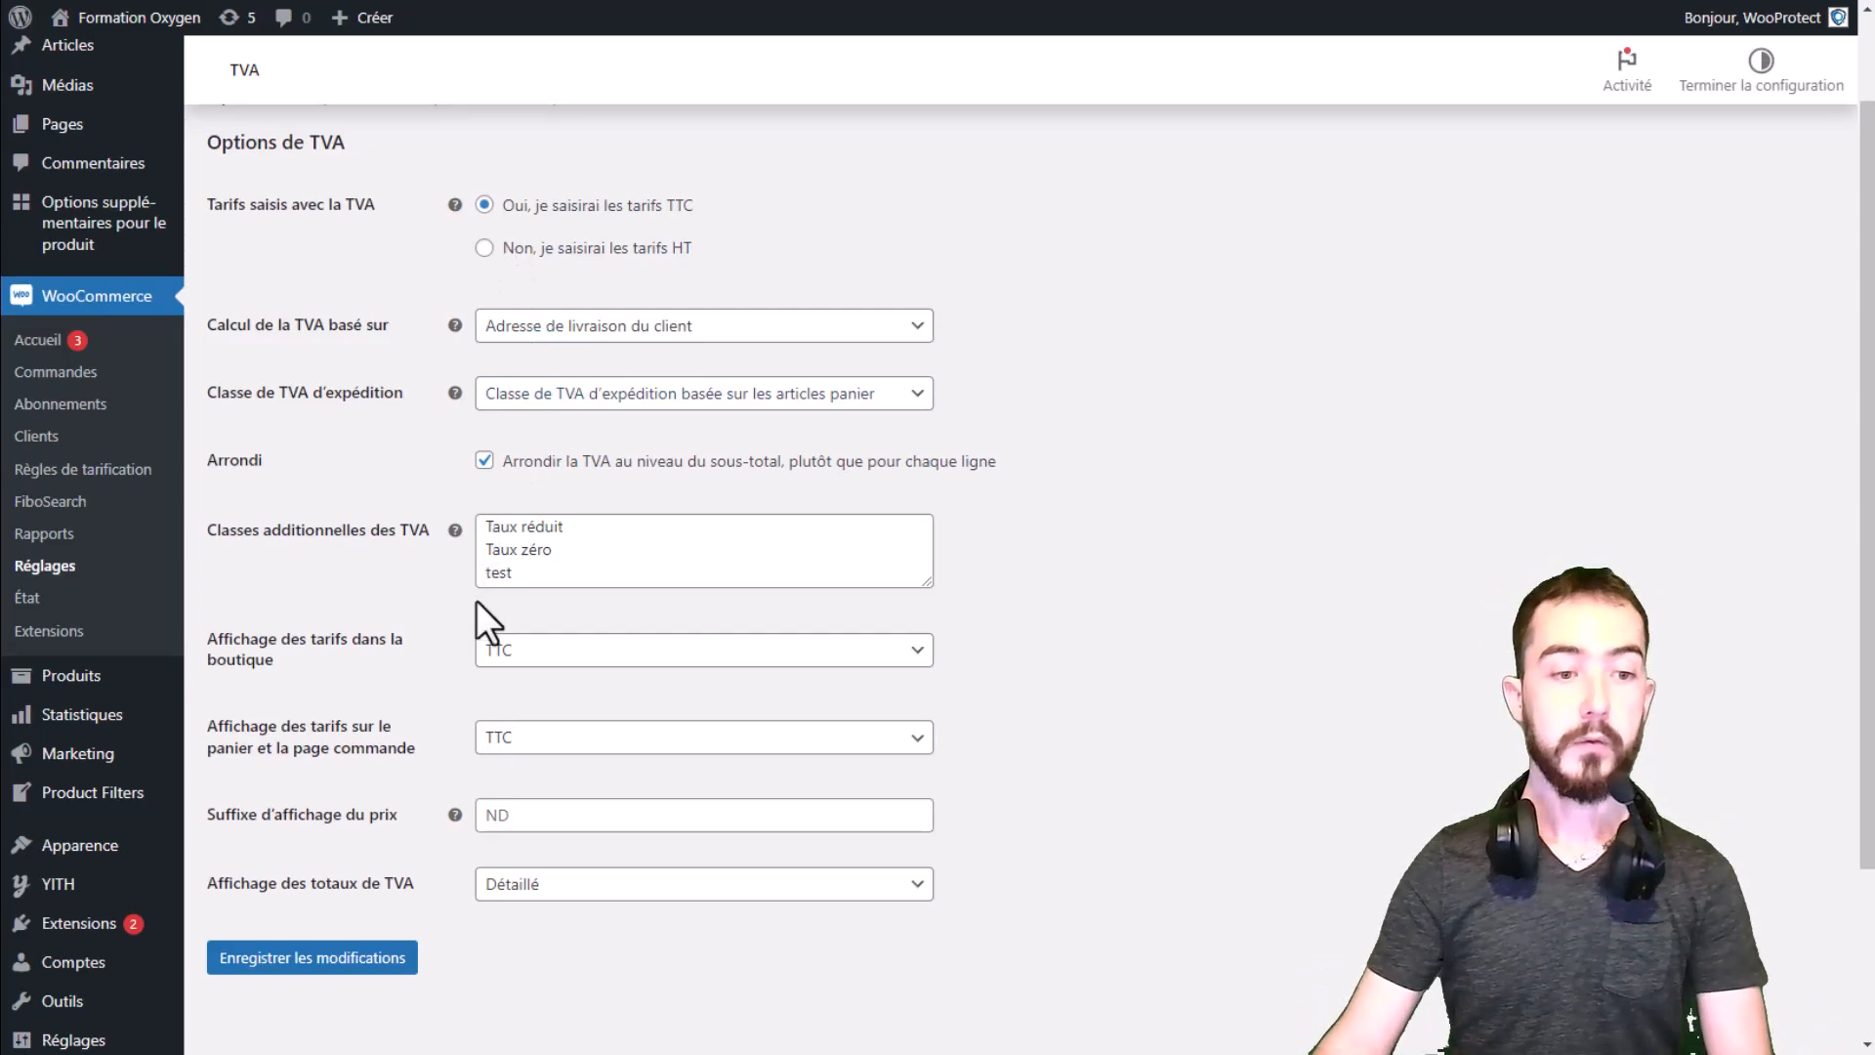
{"action": "left_click", "coordinate": [576, 649]}
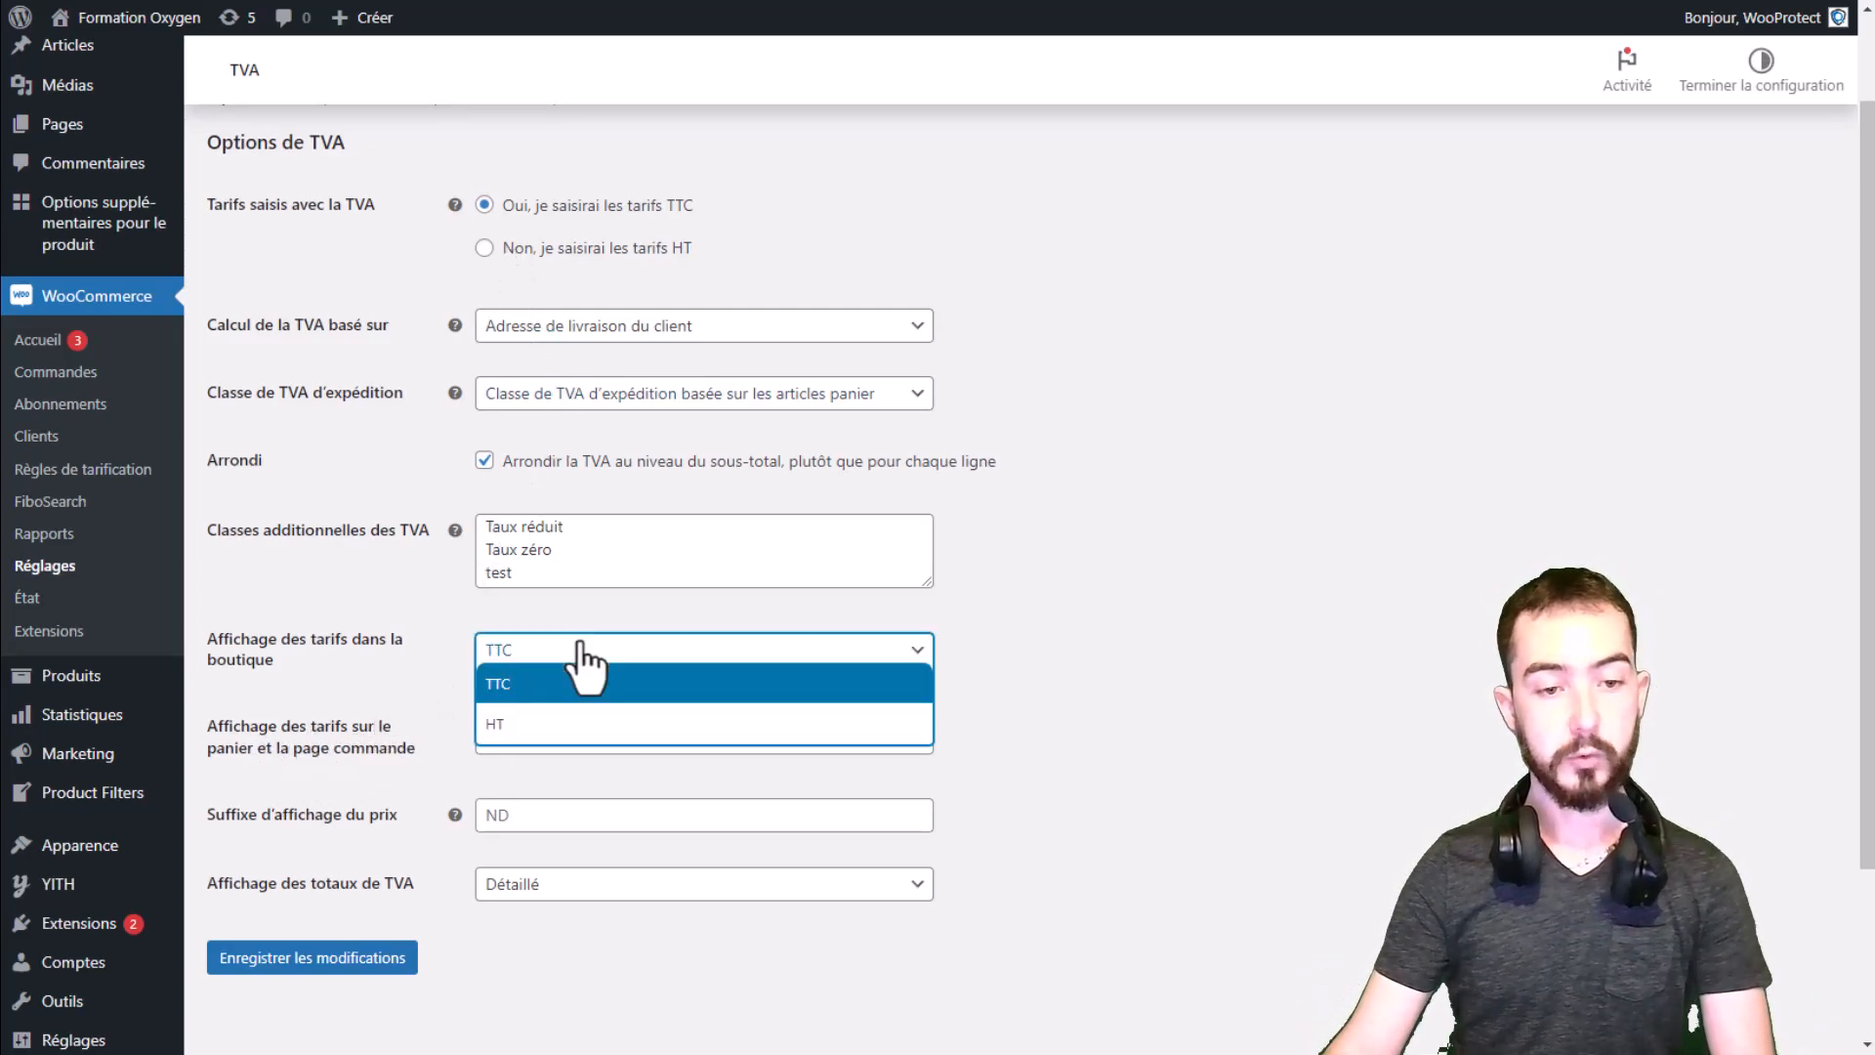
{"action": "left_click", "coordinate": [576, 650]}
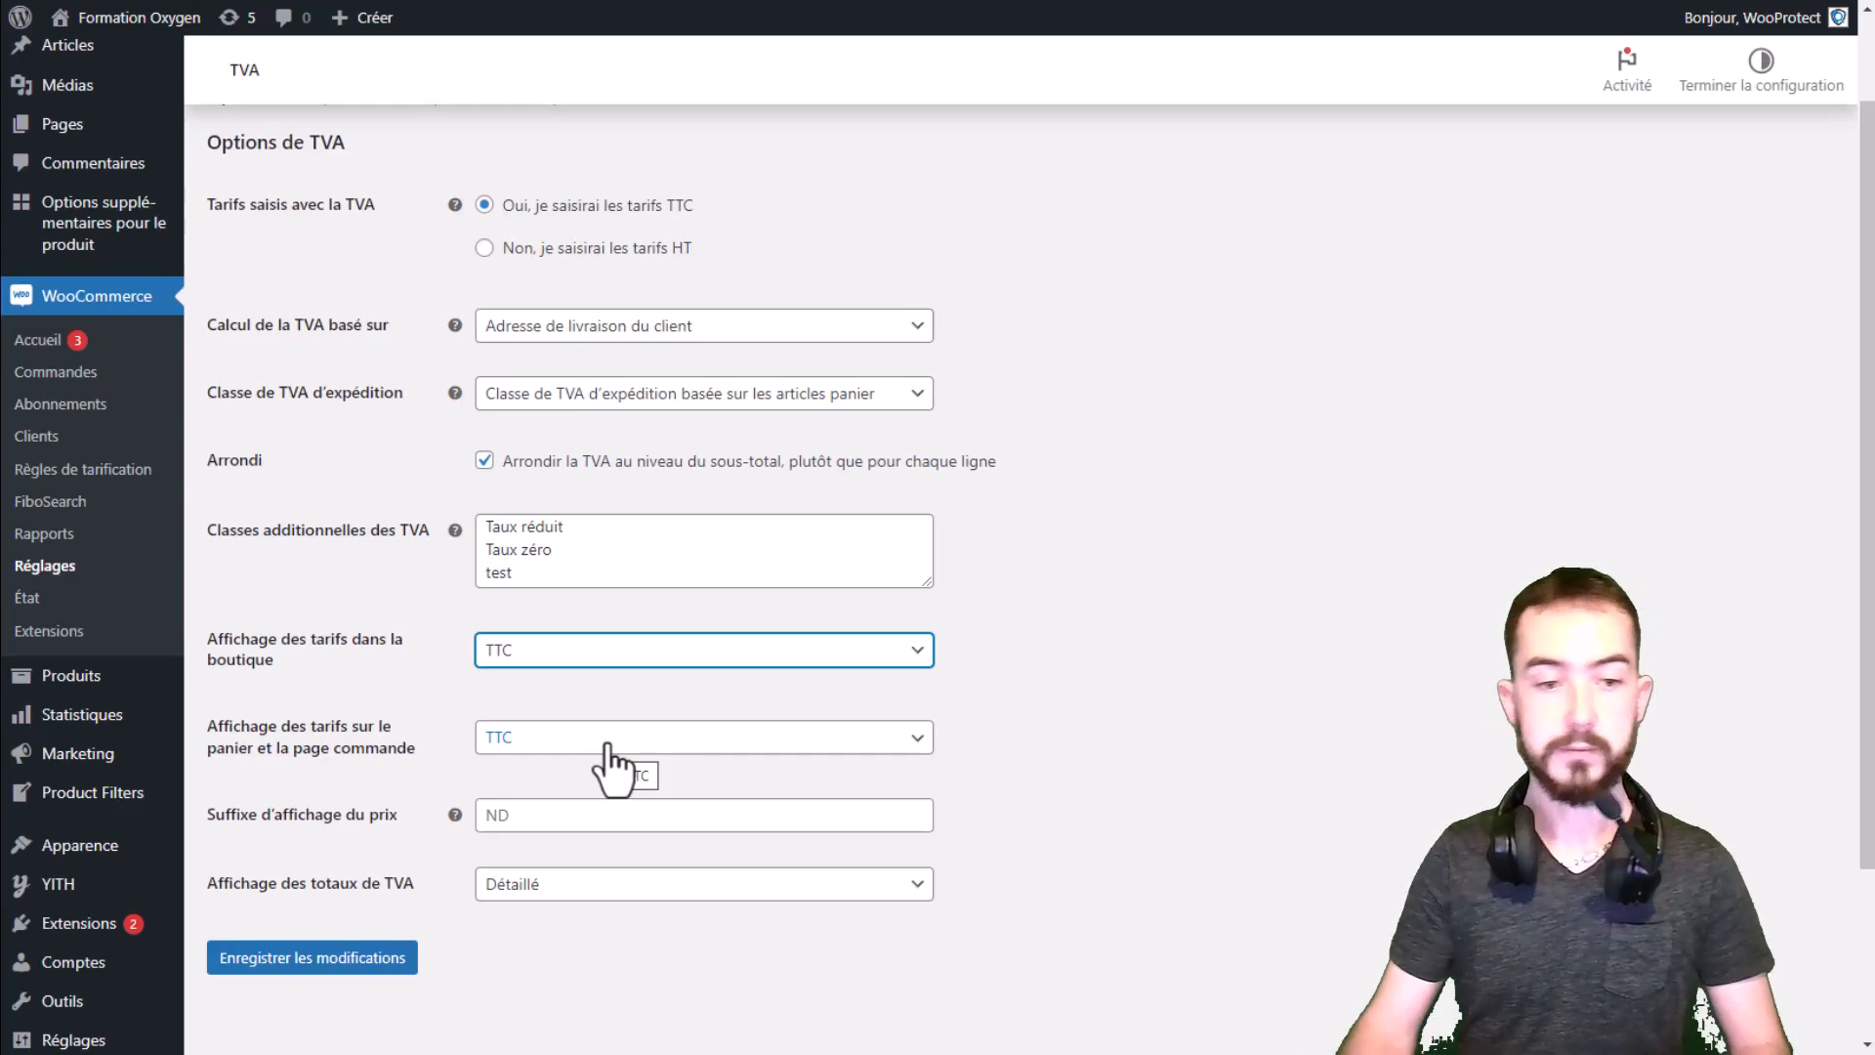
{"action": "left_click", "coordinate": [1047, 754]}
Step: Try "TTC" as the price display suffix and clear the field again
{"action": "scroll", "coordinate": [753, 680], "scroll_direction": "down", "scroll_amount": 1}
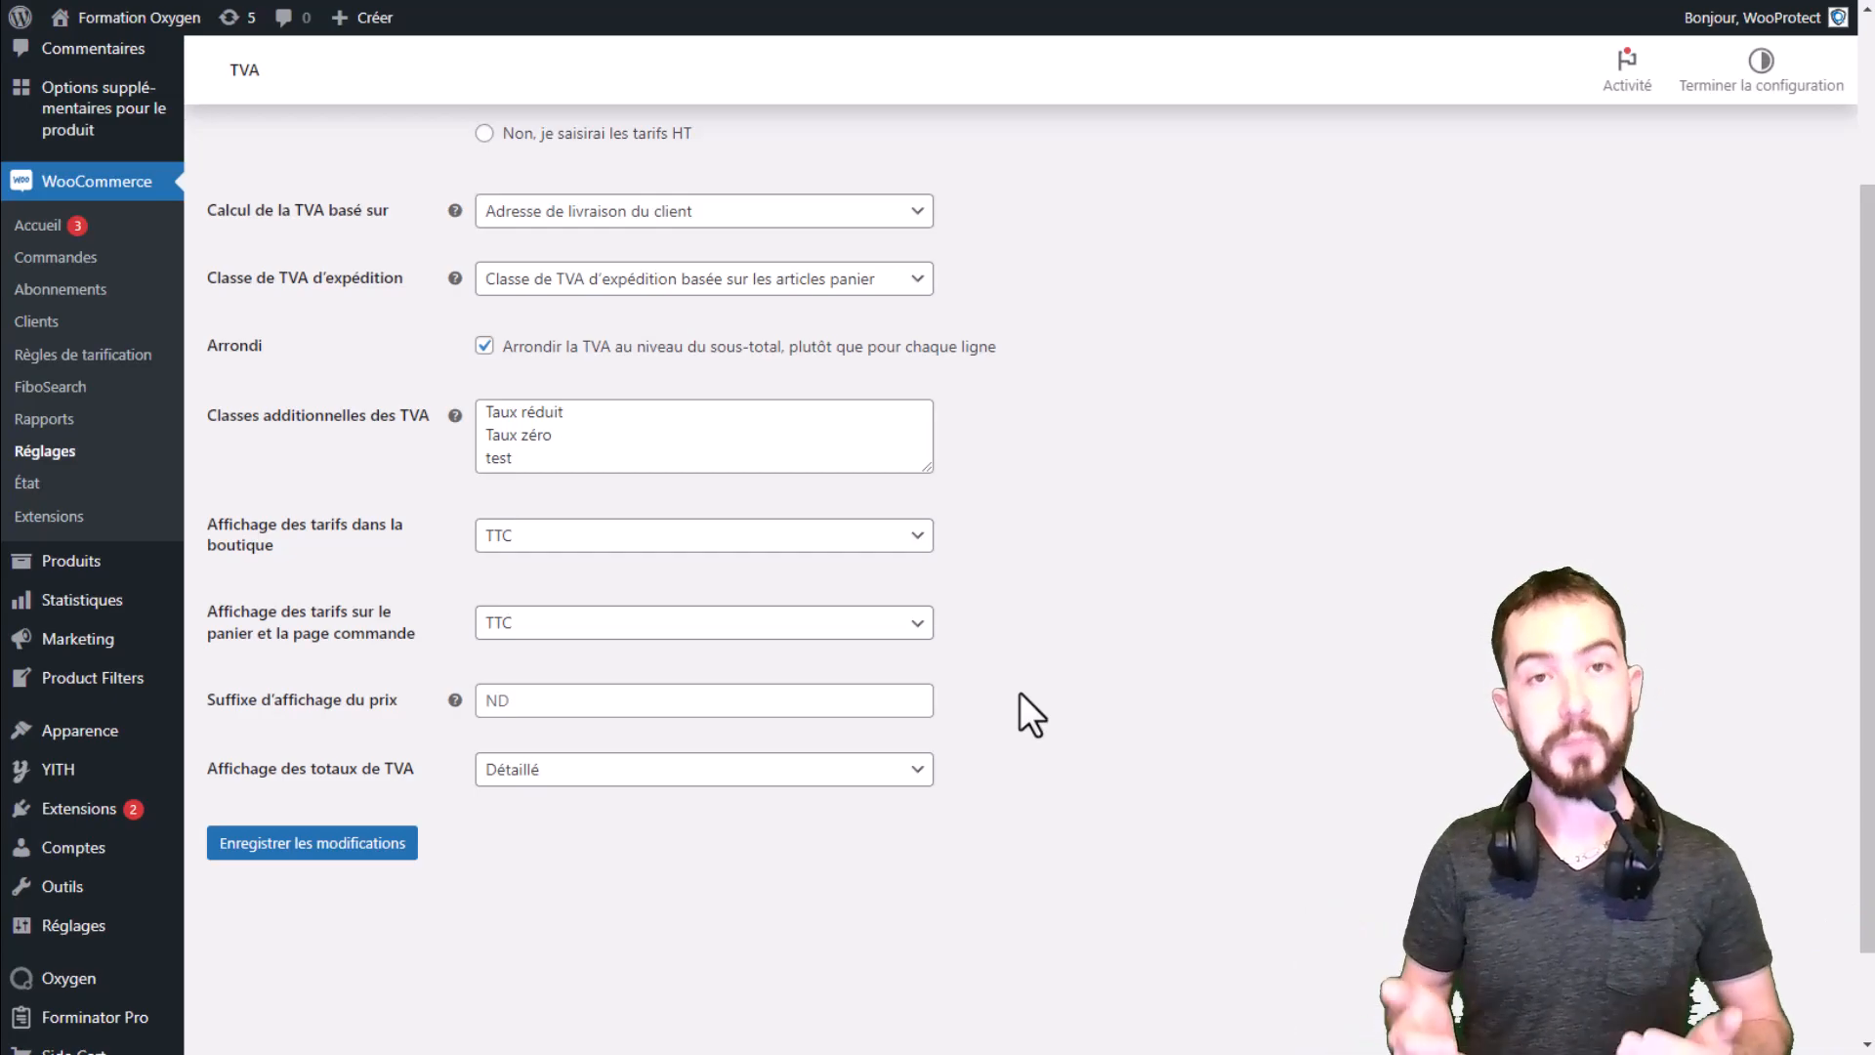
{"action": "left_click", "coordinate": [573, 703]}
{"action": "type", "text": "TTC"}
{"action": "right_click", "coordinate": [874, 706]}
{"action": "left_click", "coordinate": [749, 704]}
{"action": "double_click", "coordinate": [750, 704]}
{"action": "key", "text": "BackSpace"}
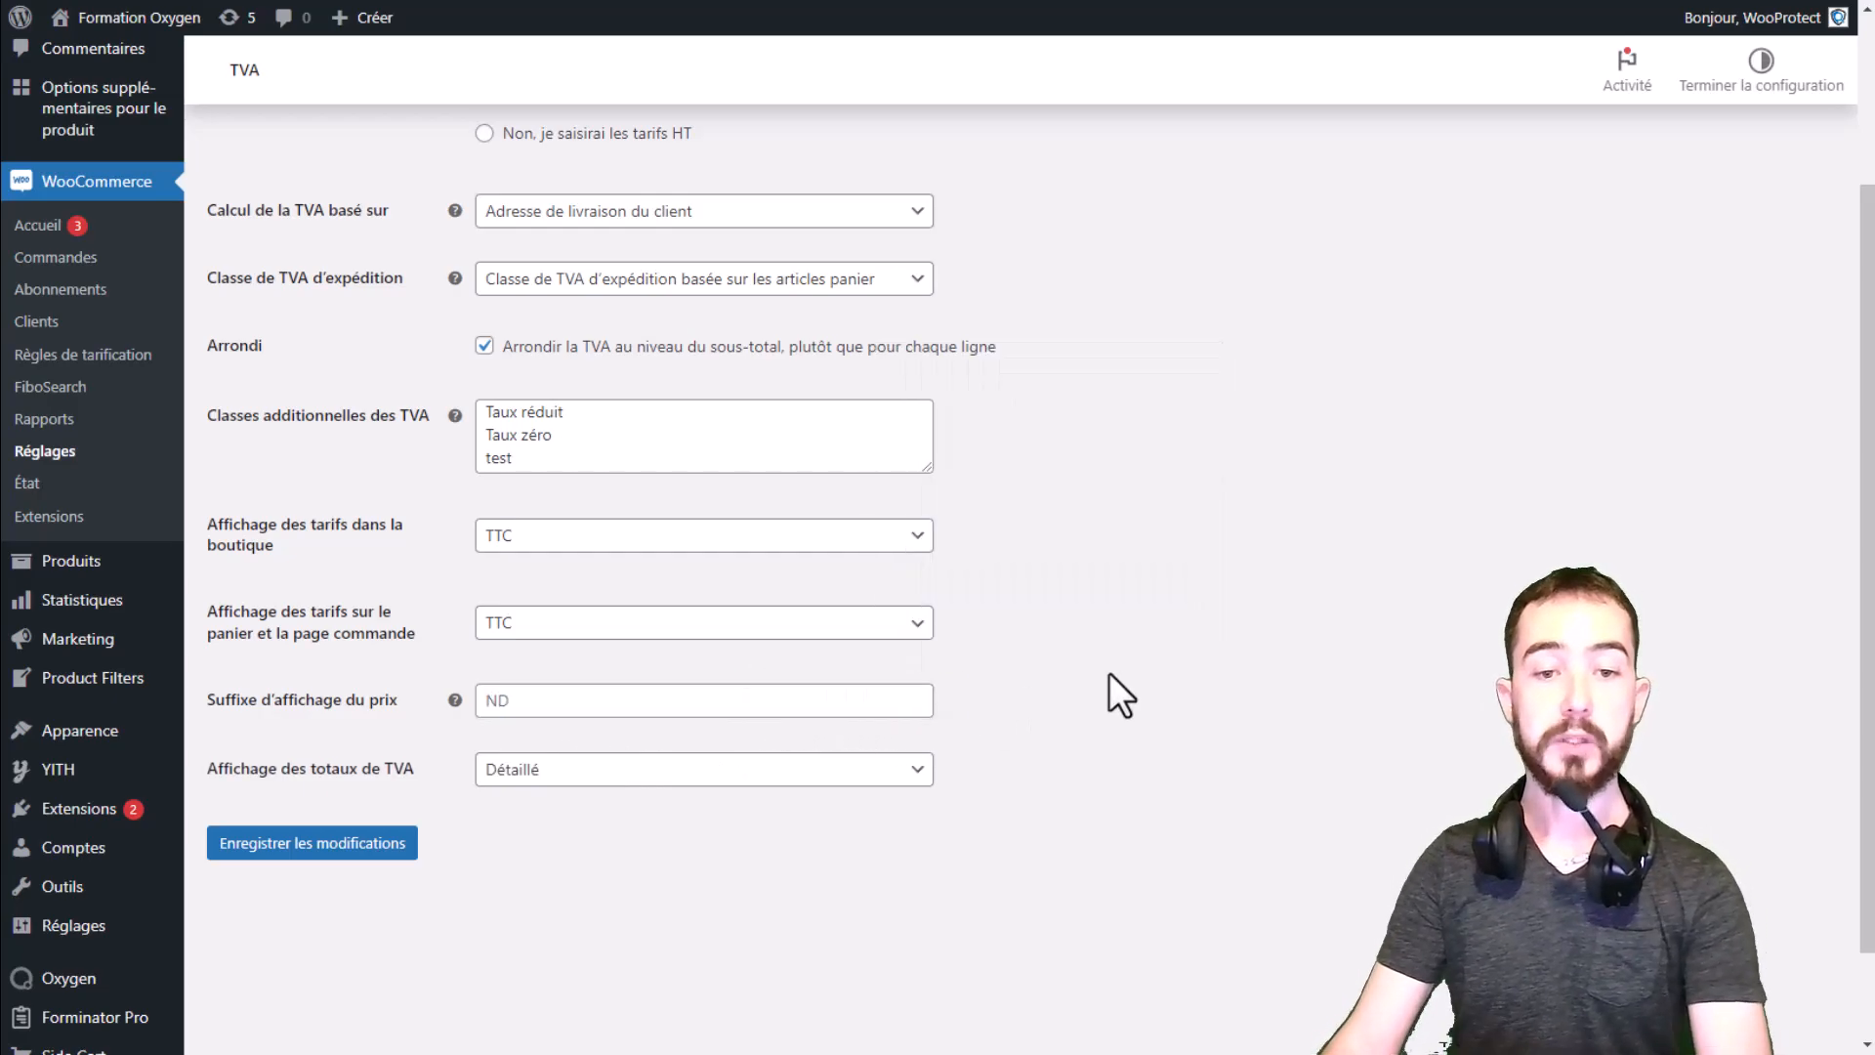
{"action": "left_click", "coordinate": [1109, 674]}
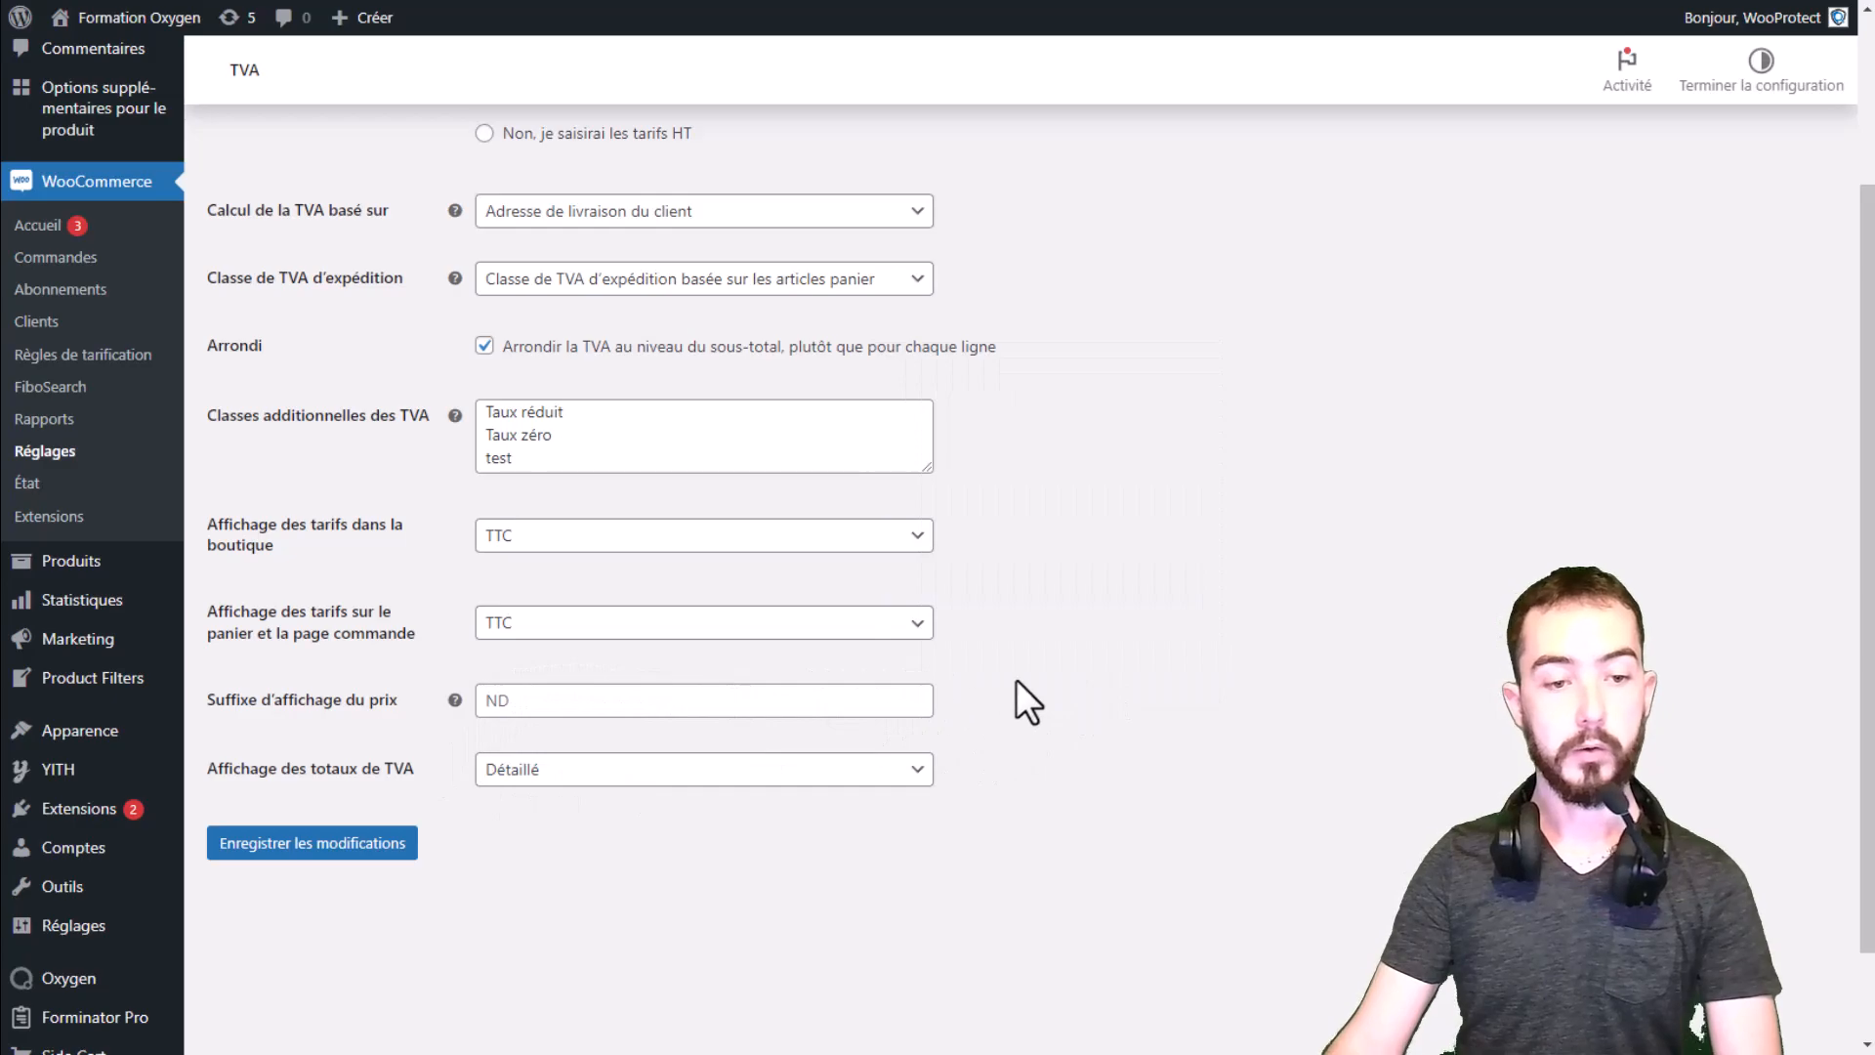
Step: Keep the VAT totals display on "Détaillé" and save the VAT options
{"action": "left_click_drag", "start_coordinate": [209, 772], "coordinate": [374, 773]}
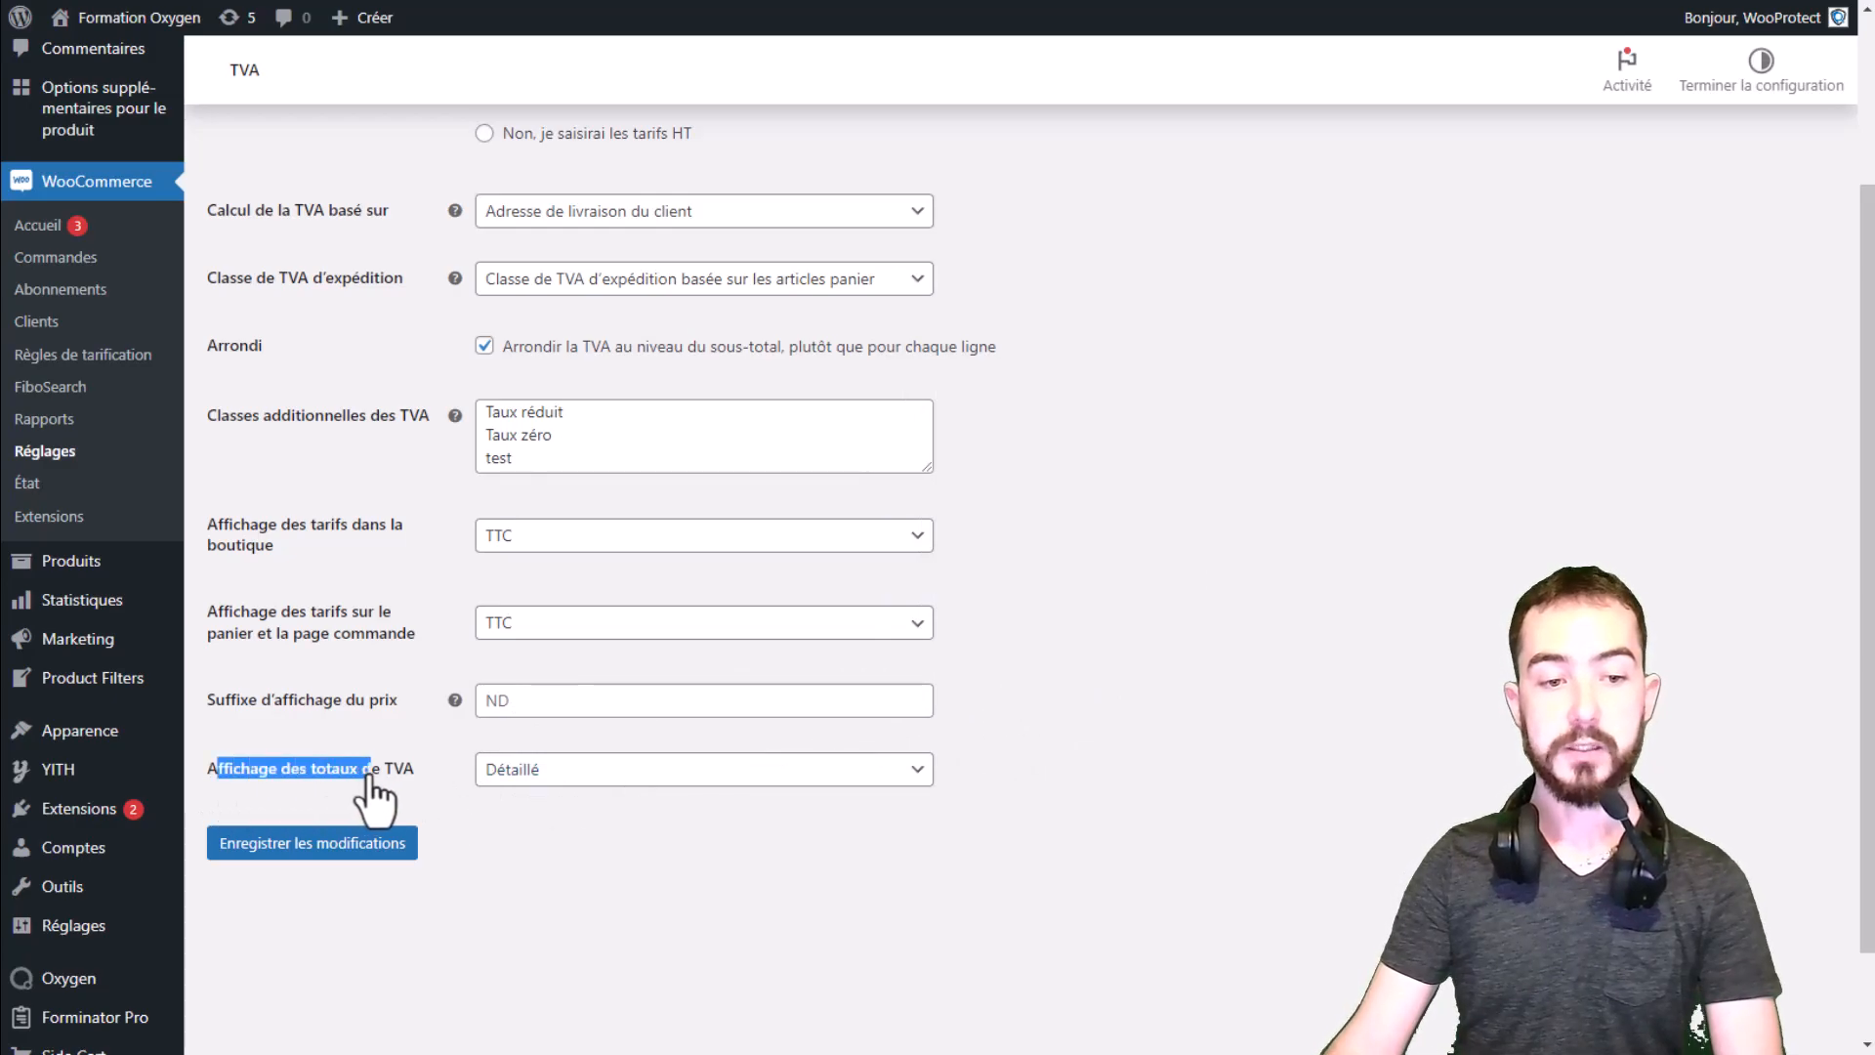
{"action": "left_click", "coordinate": [593, 779]}
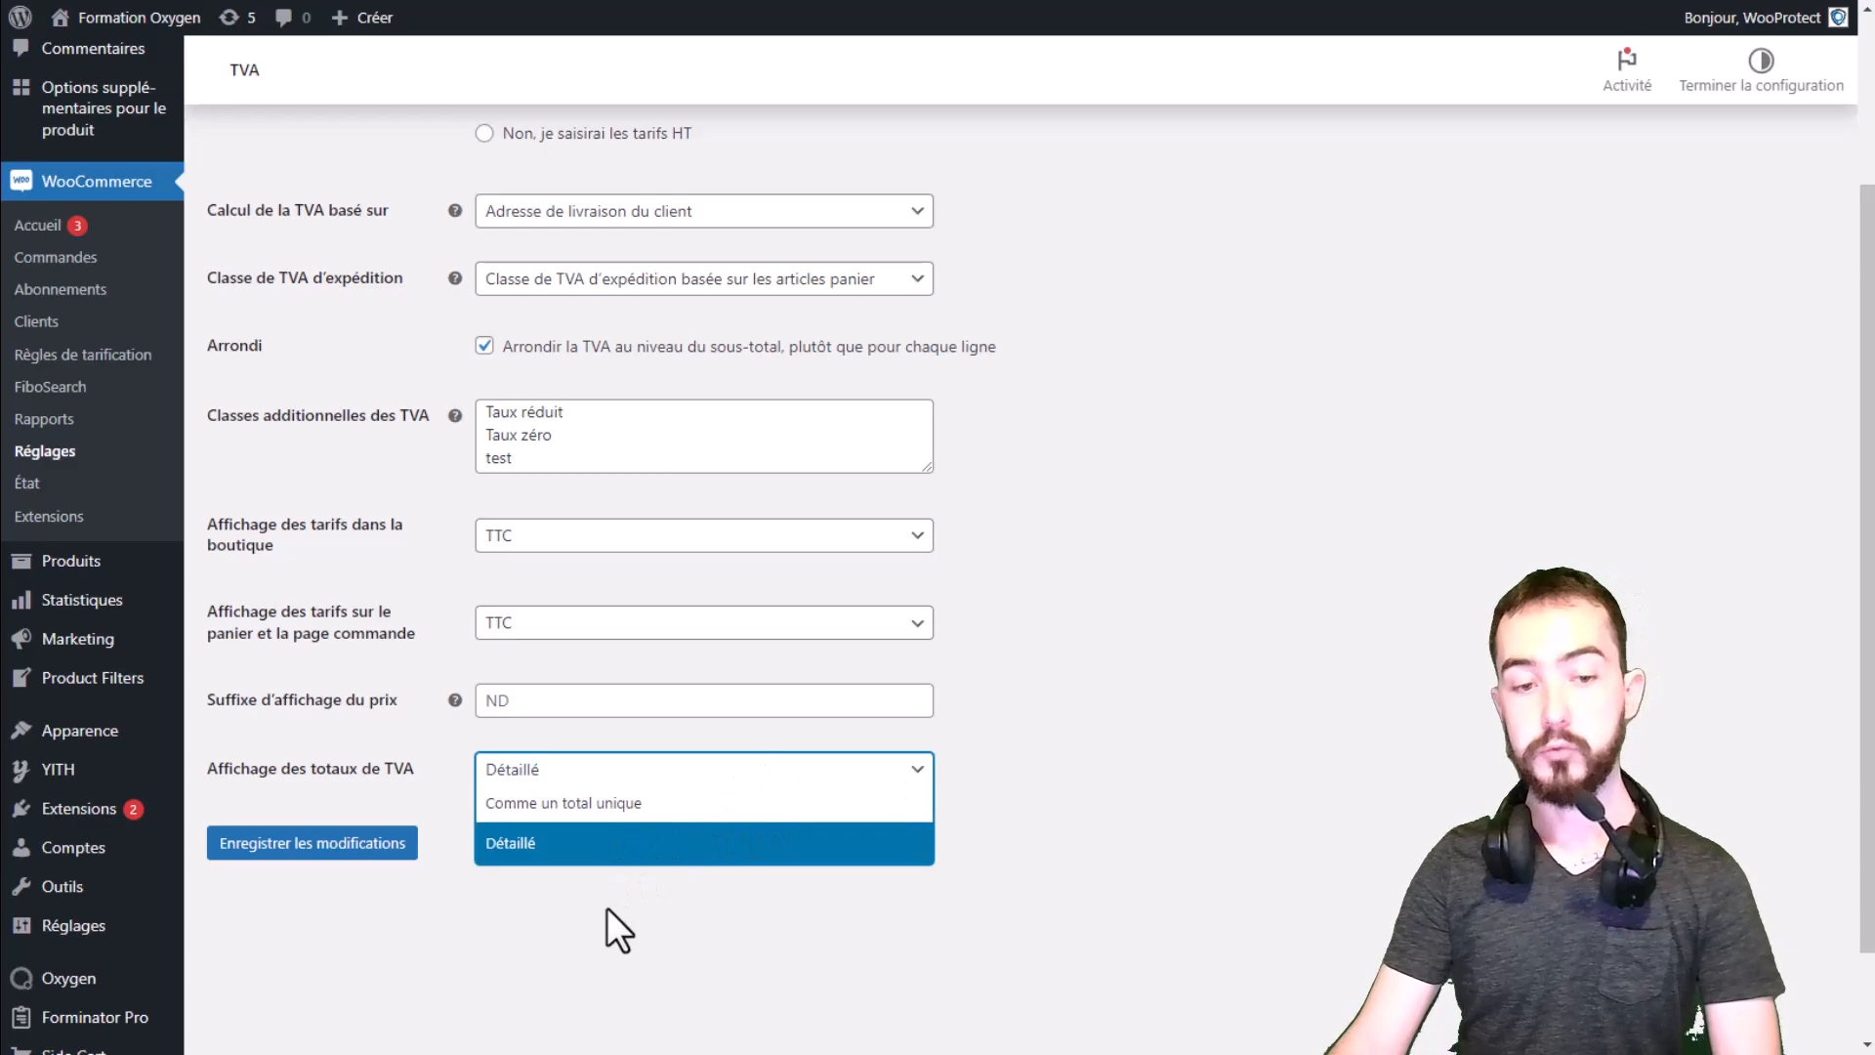
{"action": "left_click", "coordinate": [987, 793]}
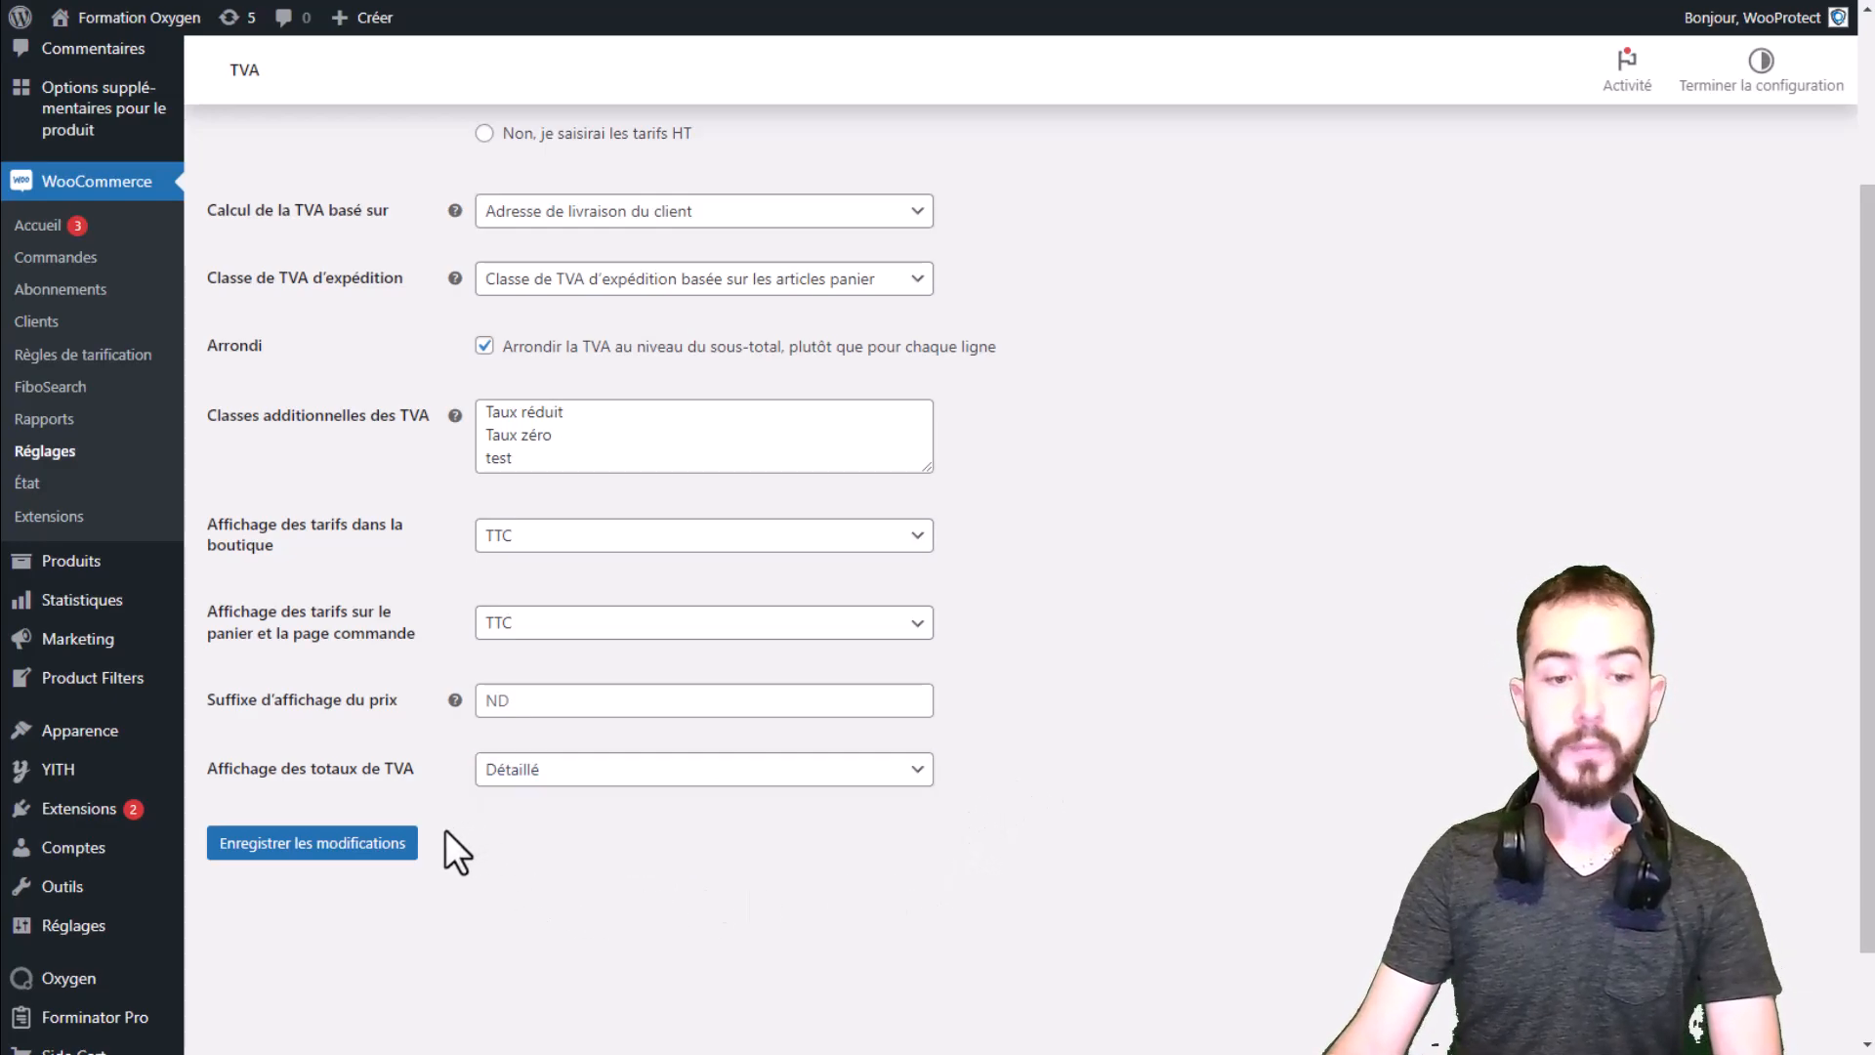
{"action": "left_click", "coordinate": [337, 846]}
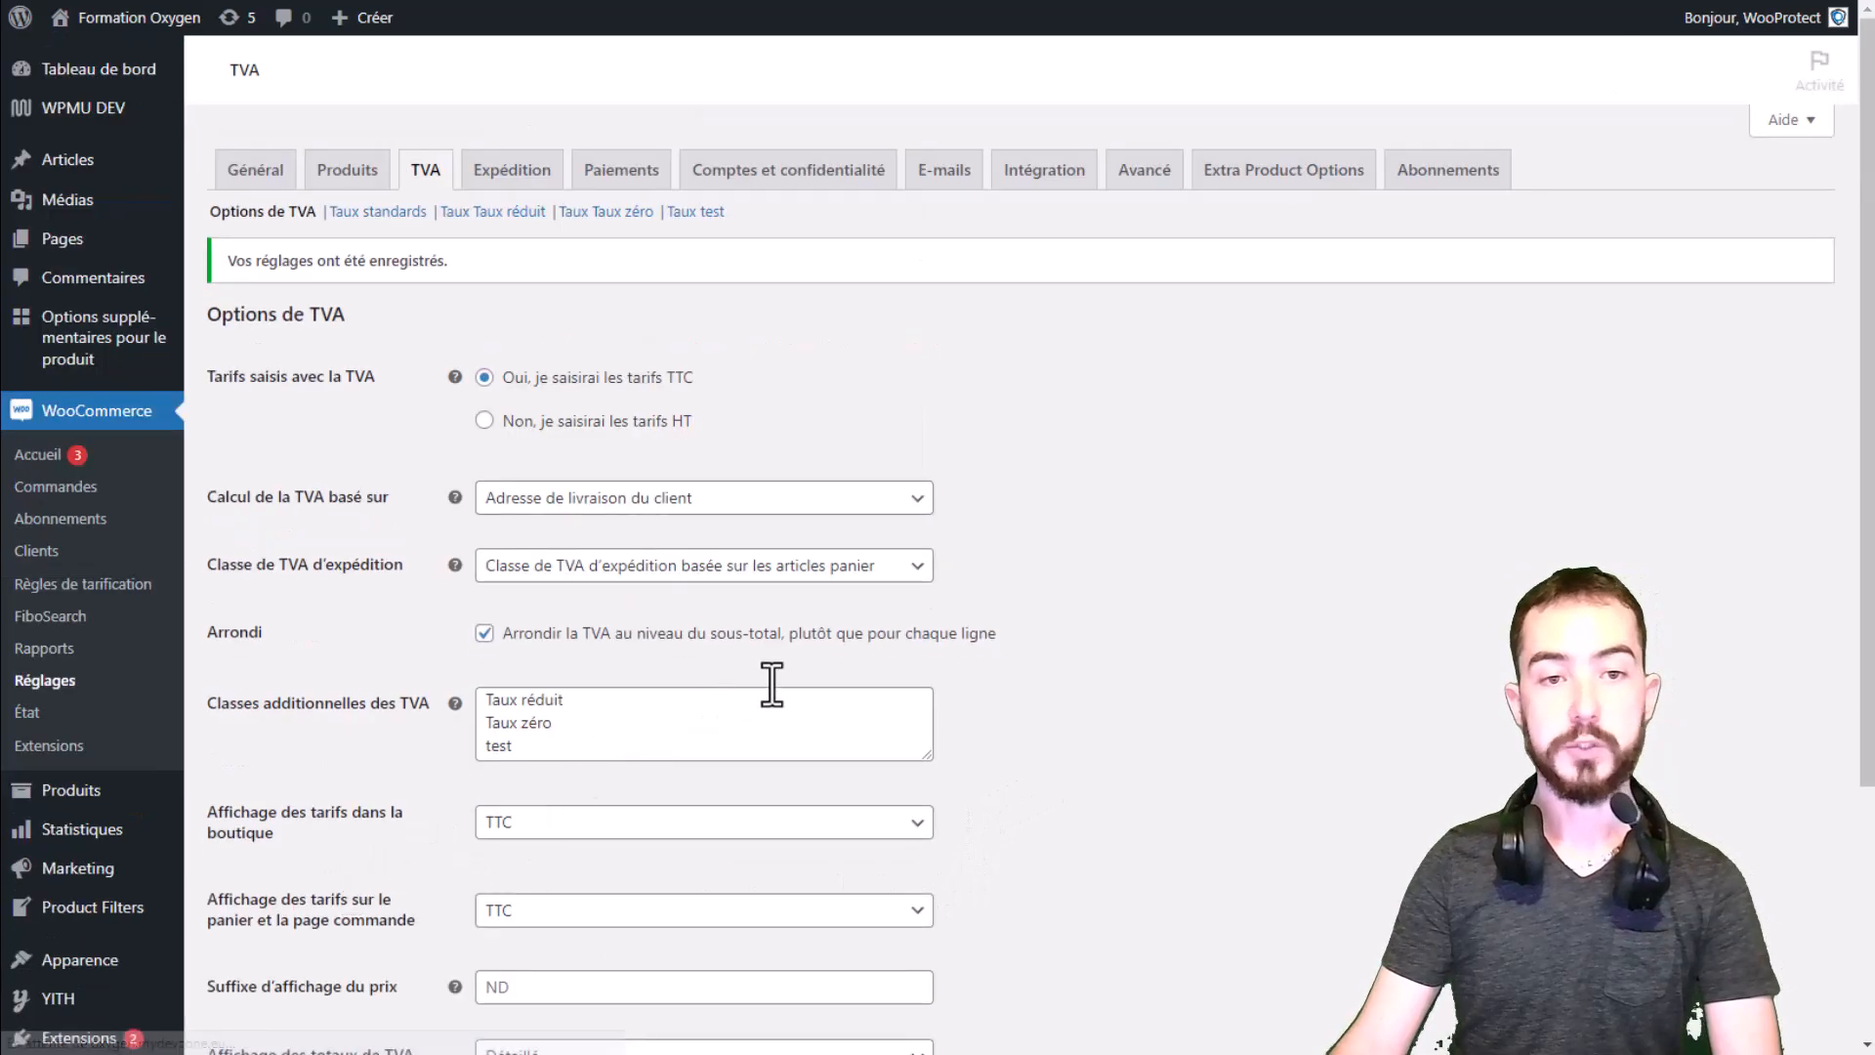
{"action": "left_click_drag", "start_coordinate": [518, 750], "coordinate": [450, 752]}
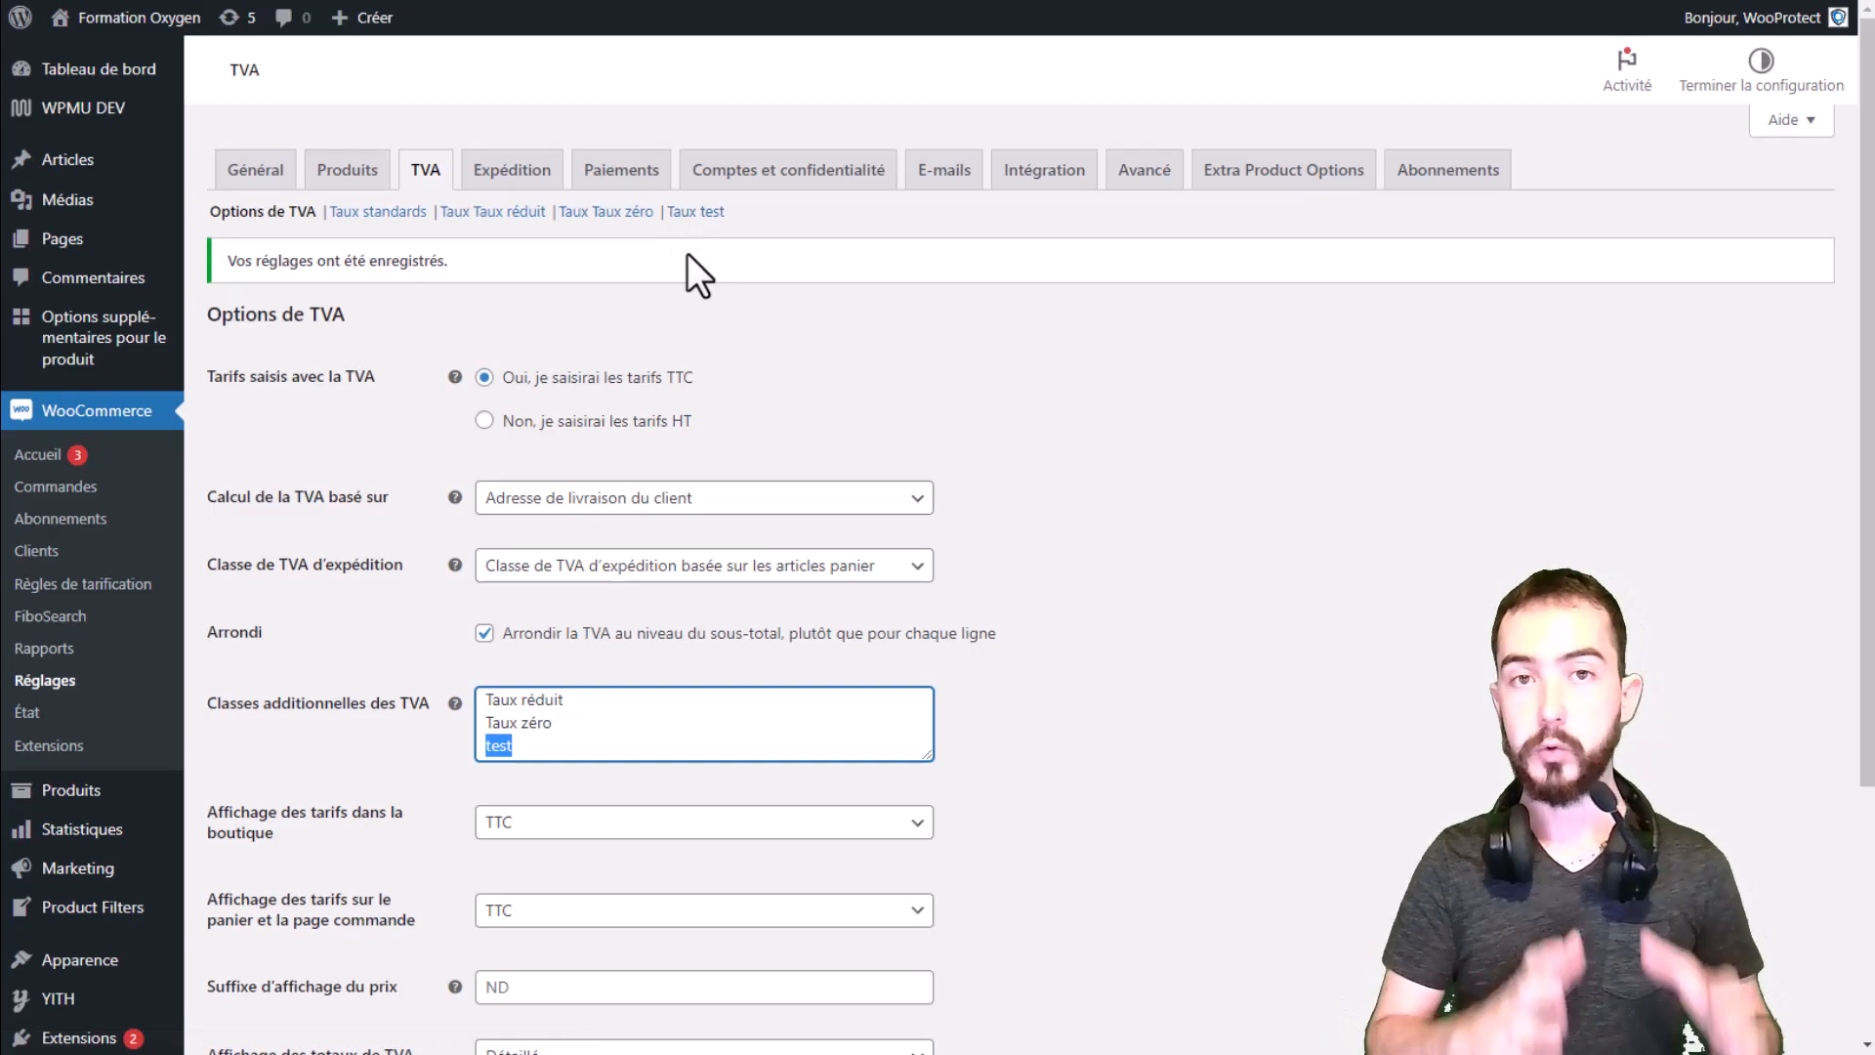
Step: Open the standard VAT rates and look through the location, percentage, tax name and priority fields of the existing rate
{"action": "left_click", "coordinate": [379, 221]}
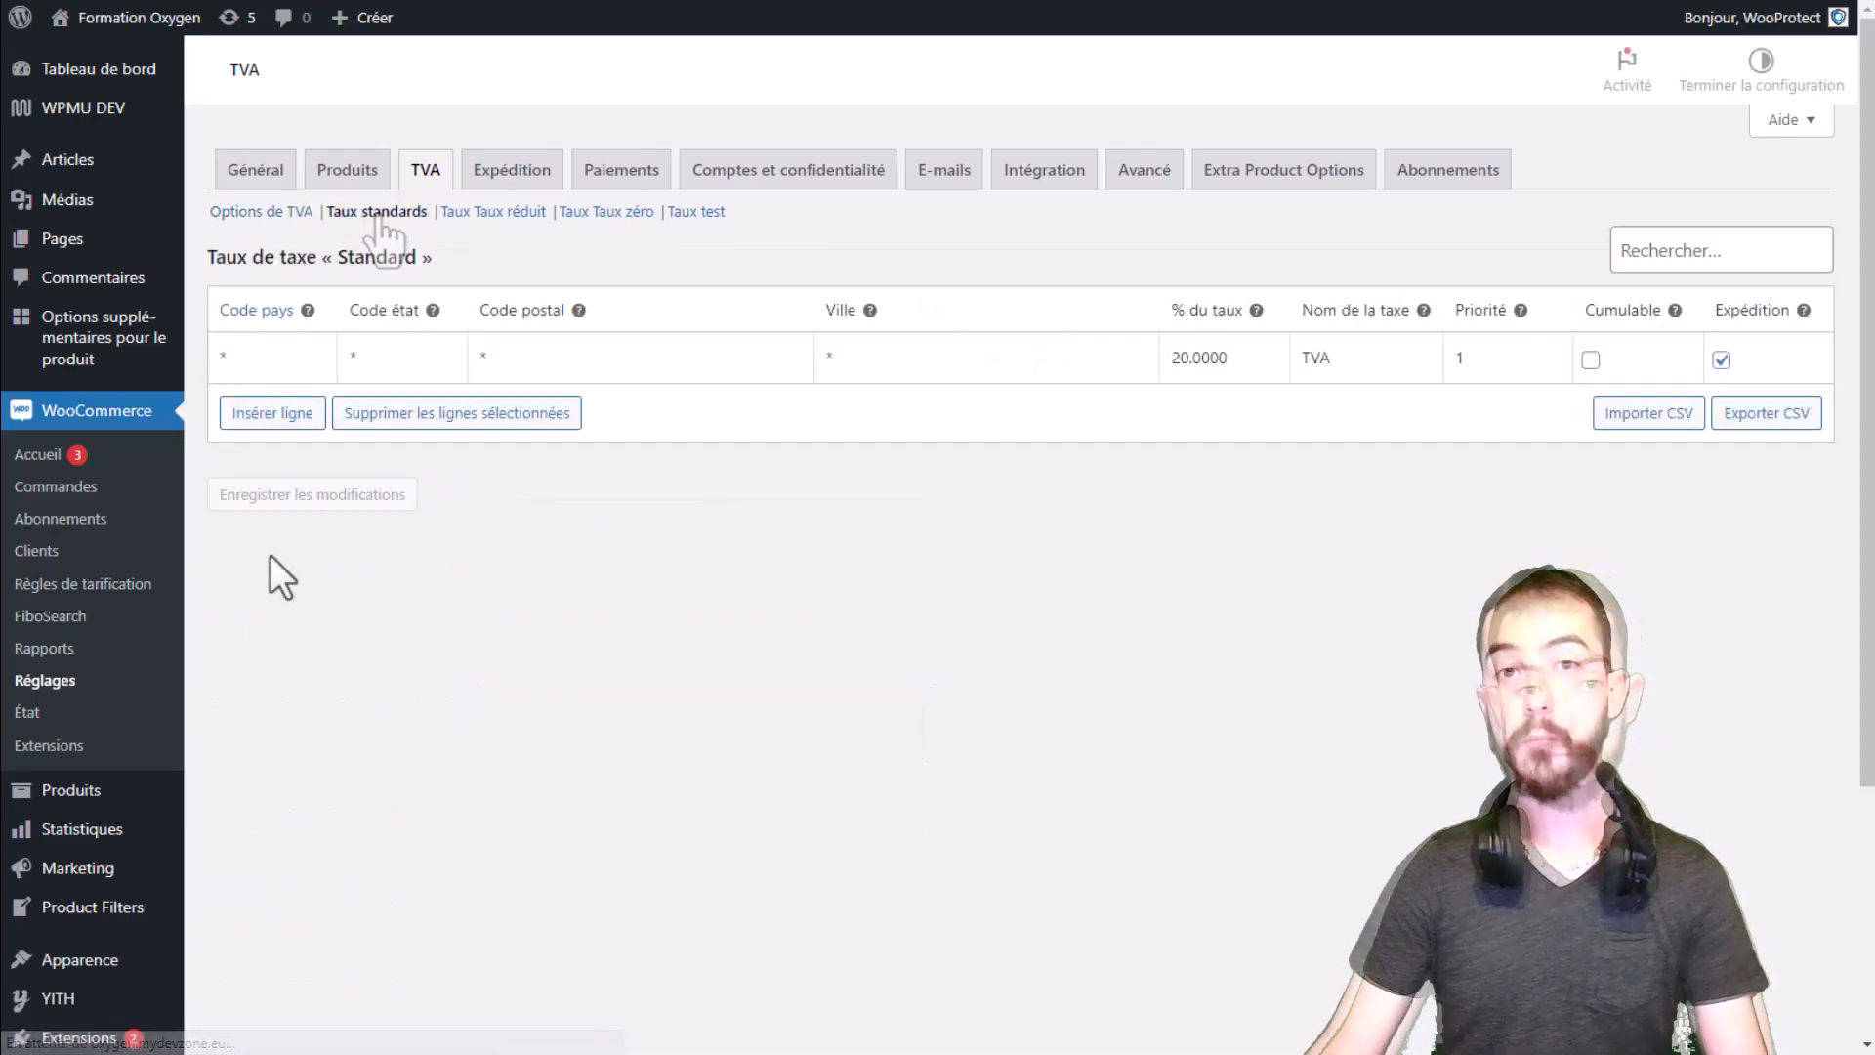
{"action": "left_click", "coordinate": [248, 351]}
{"action": "left_click", "coordinate": [884, 344]}
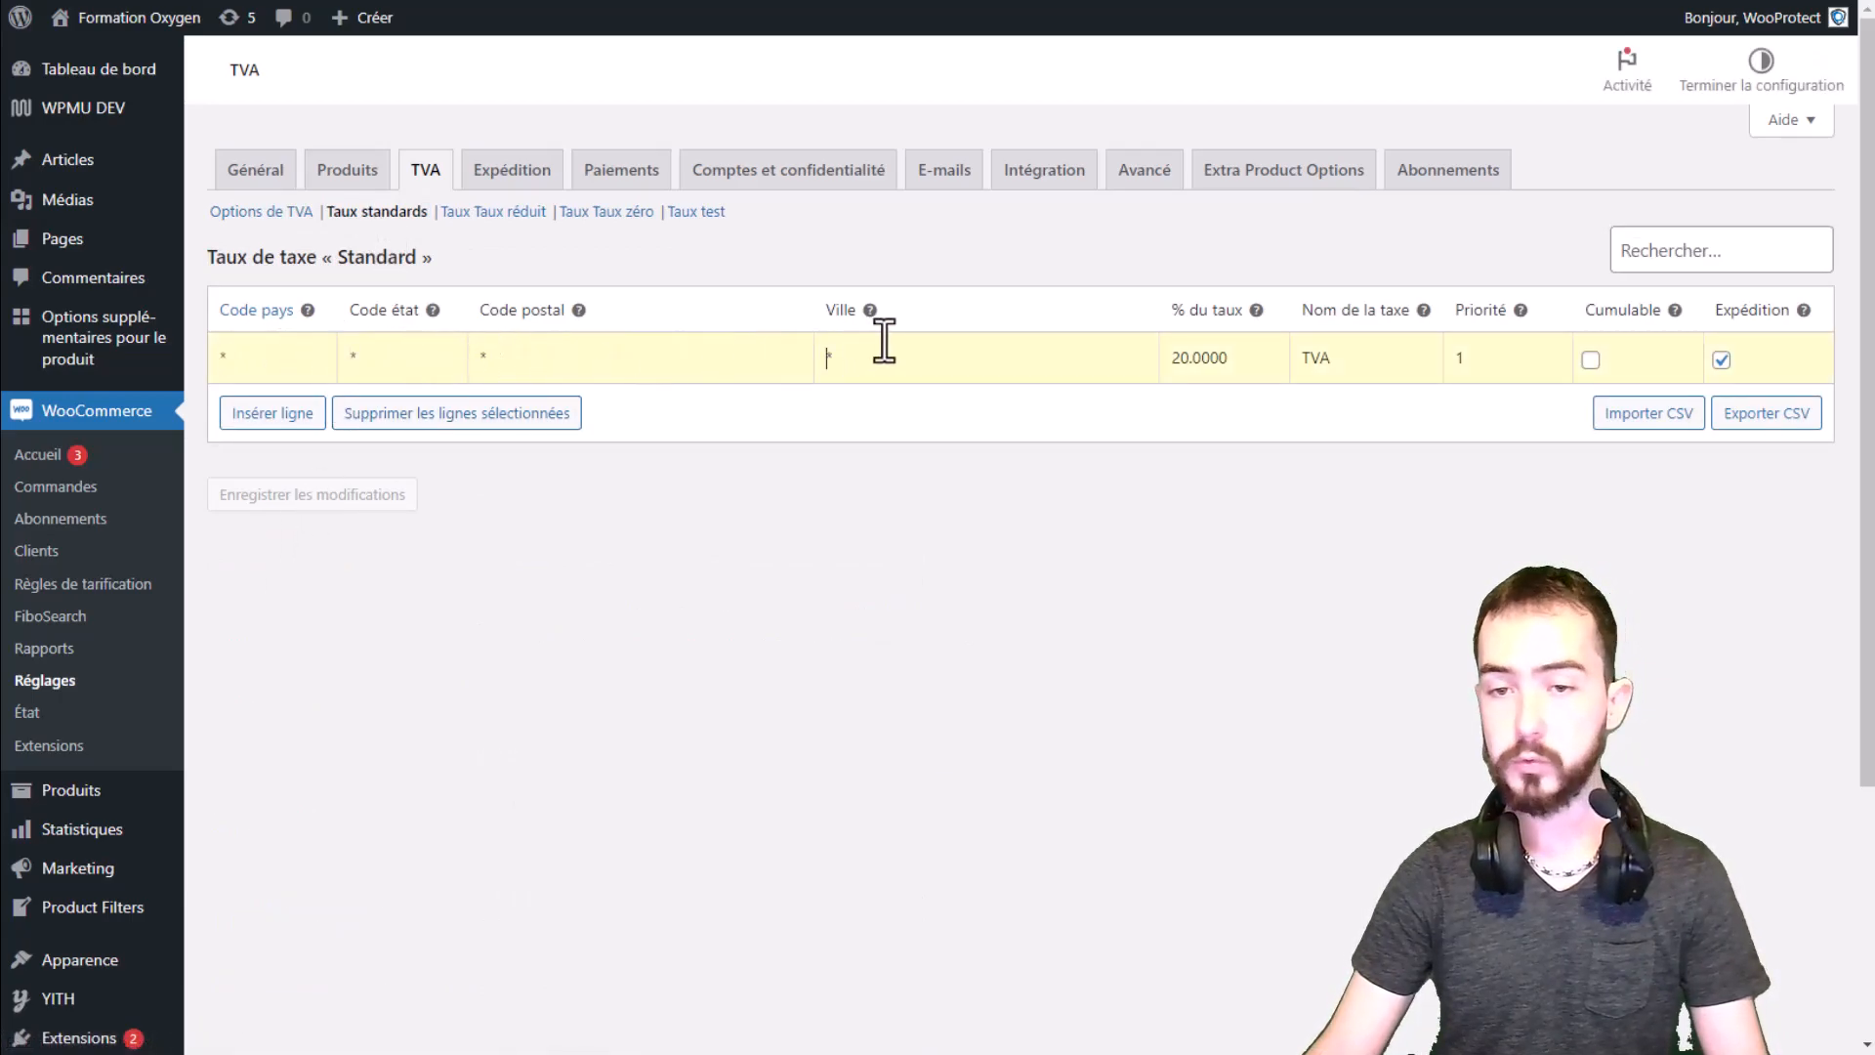
{"action": "double_click", "coordinate": [1221, 358]}
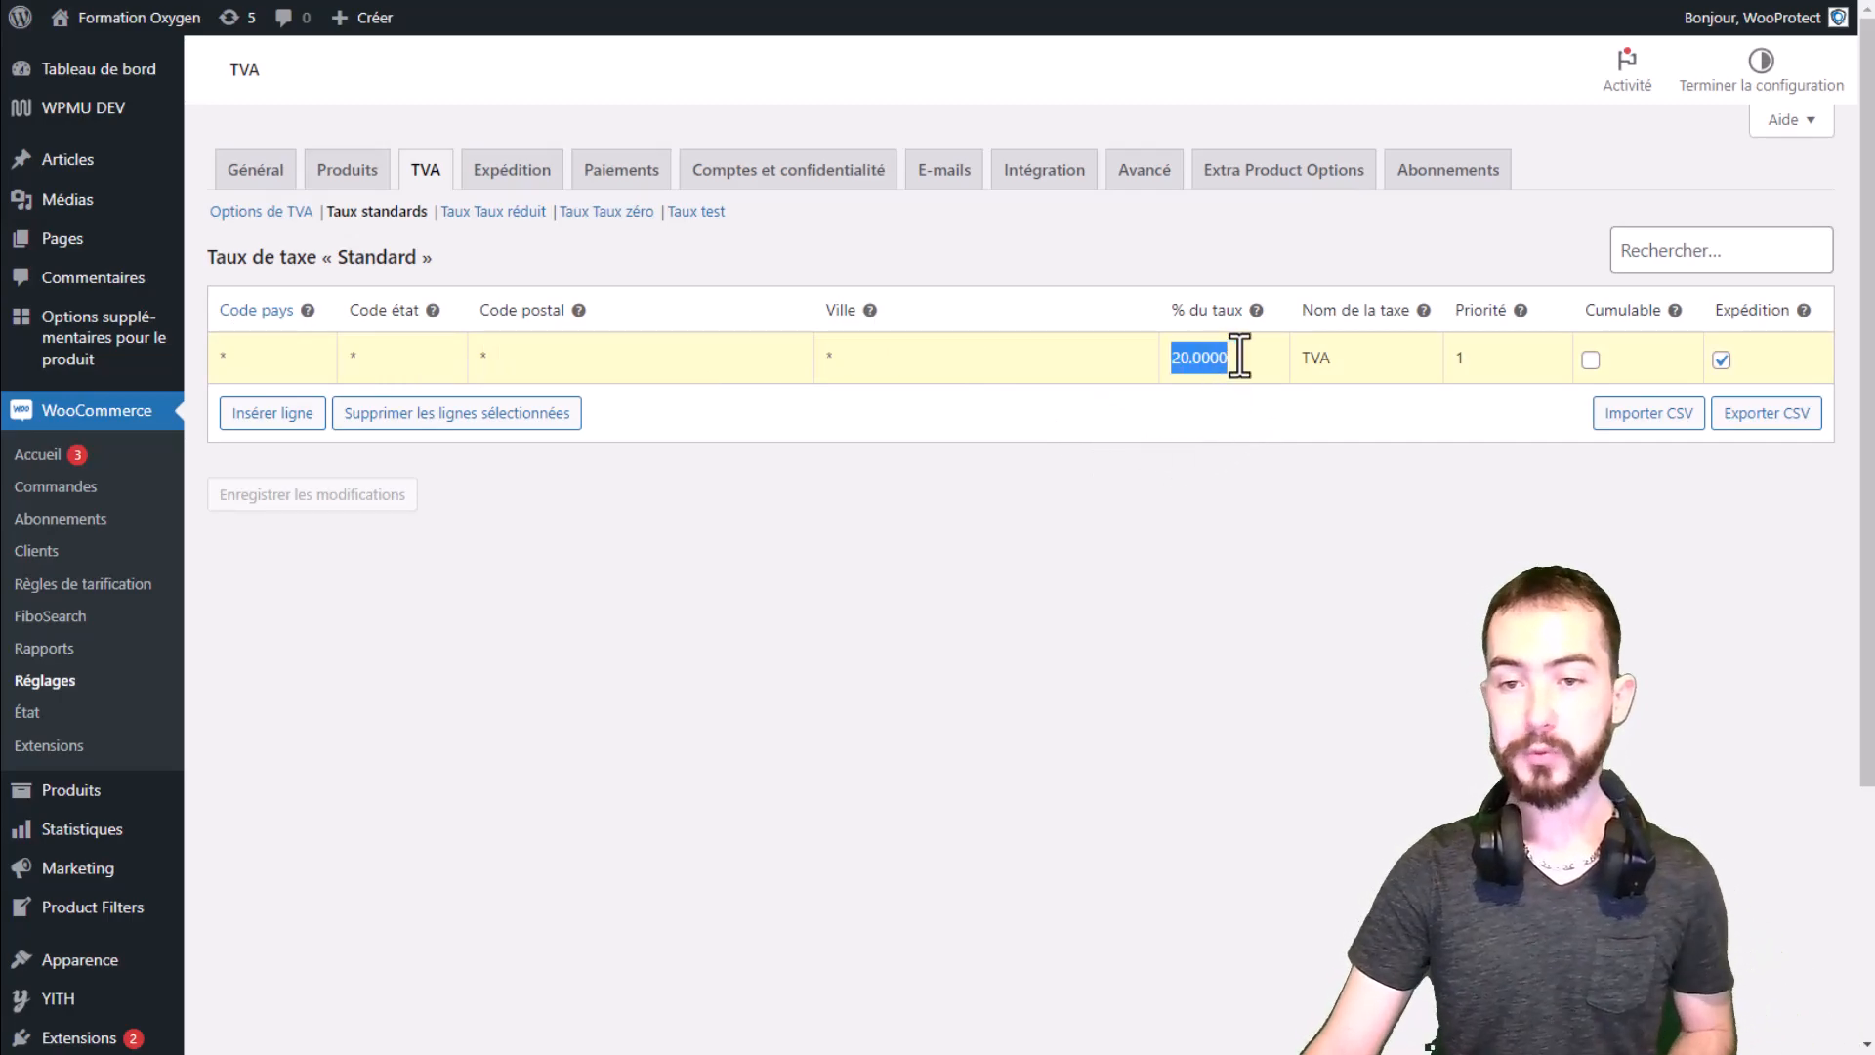
{"action": "left_click", "coordinate": [1333, 357]}
{"action": "double_click", "coordinate": [1333, 358]}
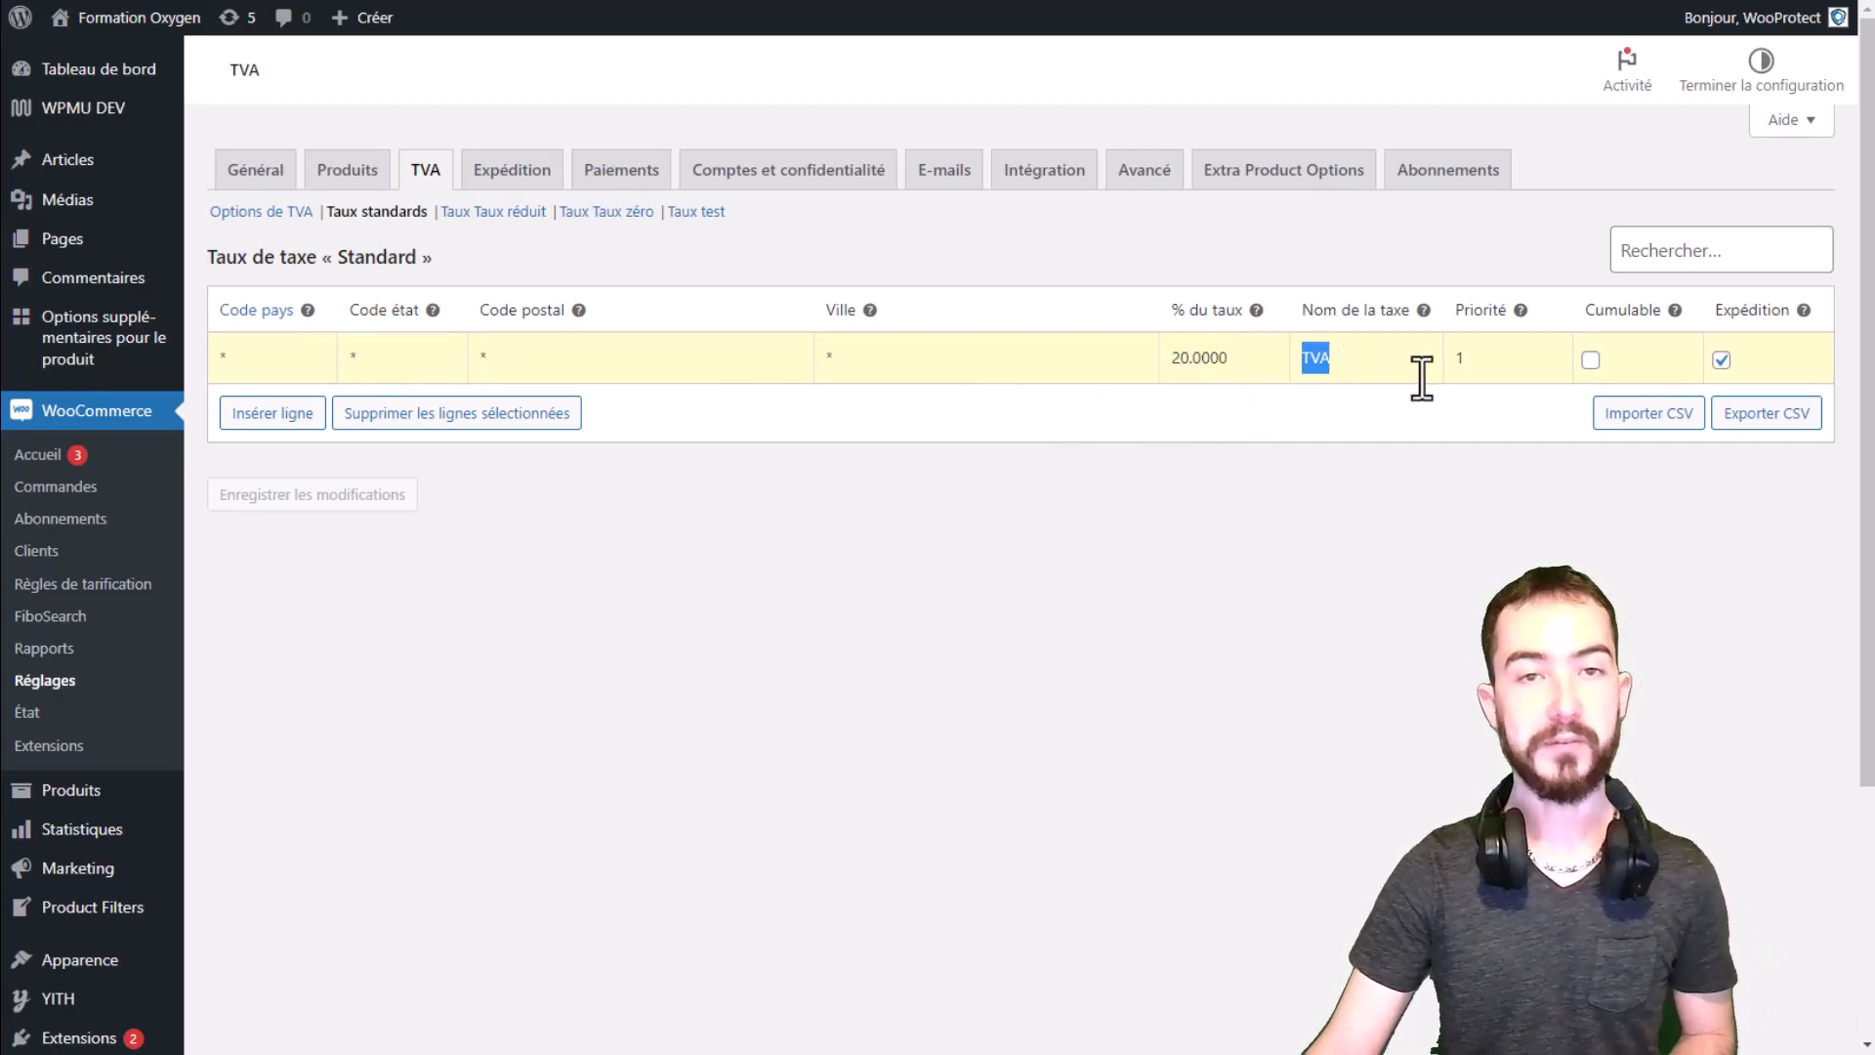
{"action": "left_click", "coordinate": [1467, 360]}
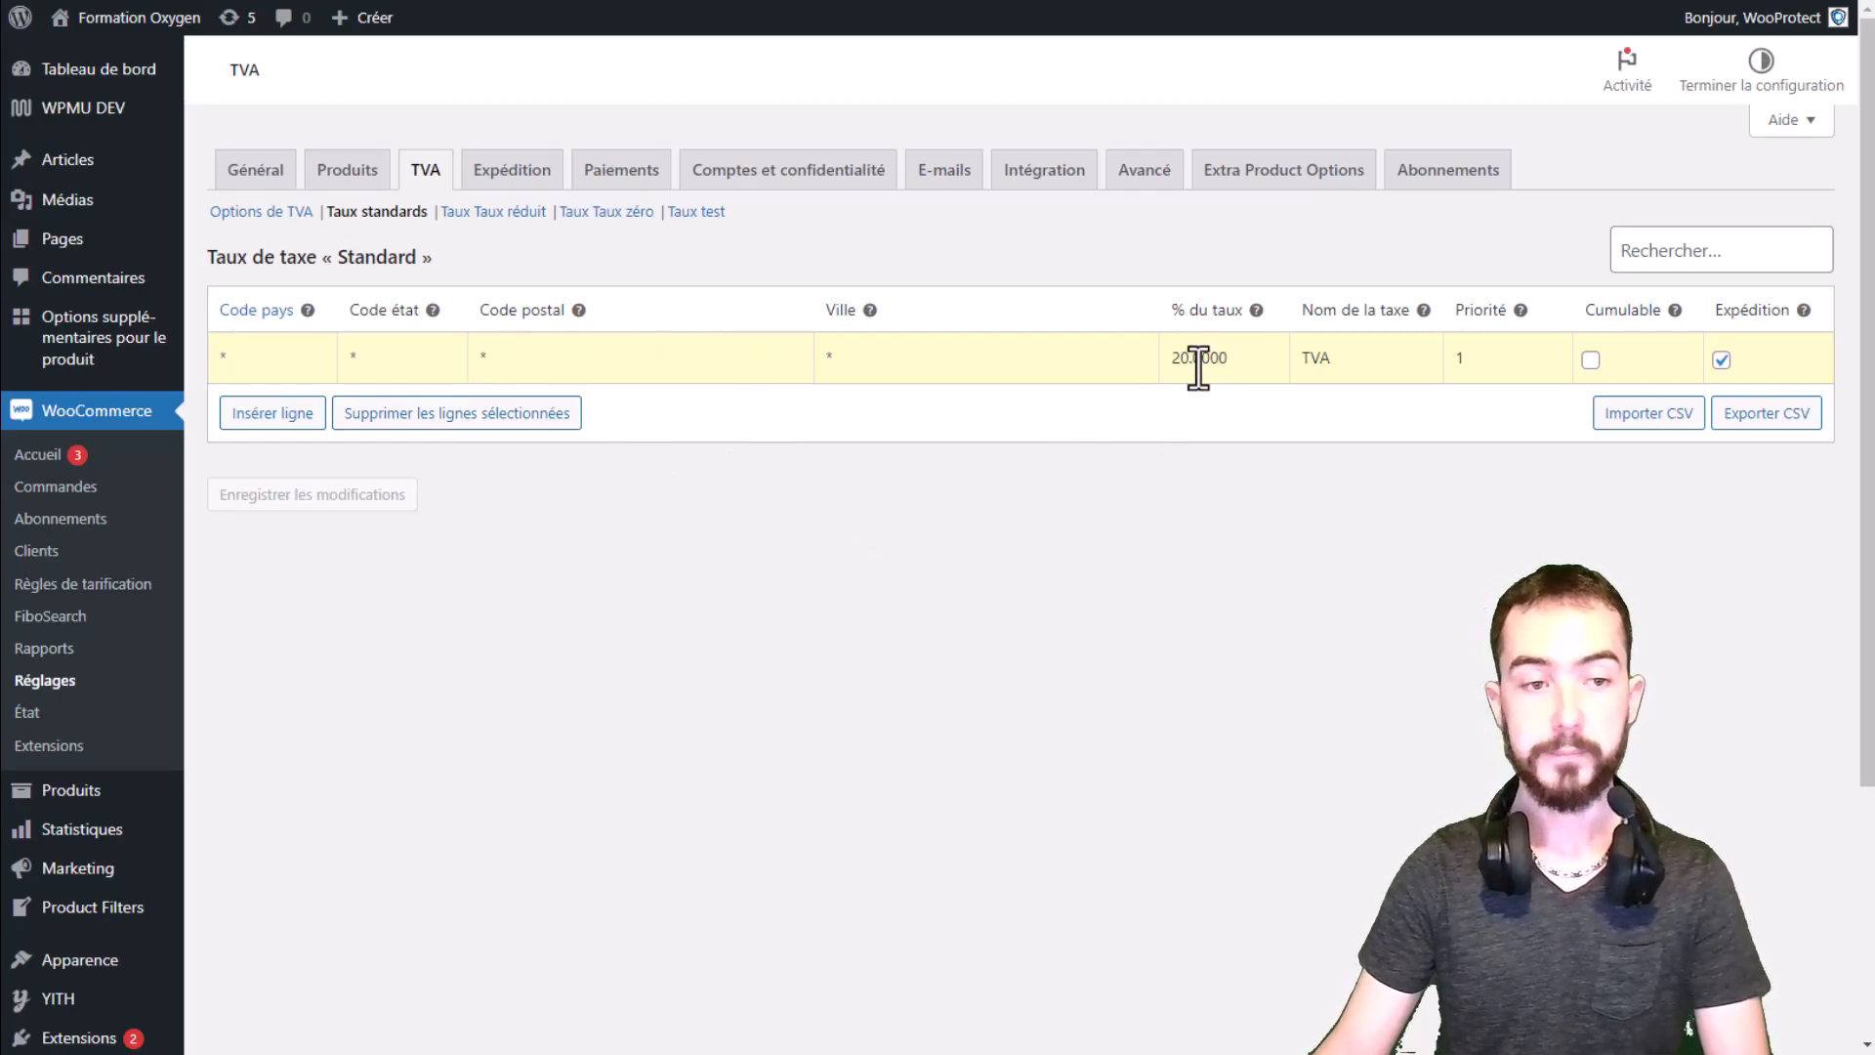
Step: Set the country code of the existing 20 % standard rate to FR for France
{"action": "left_click", "coordinate": [272, 375]}
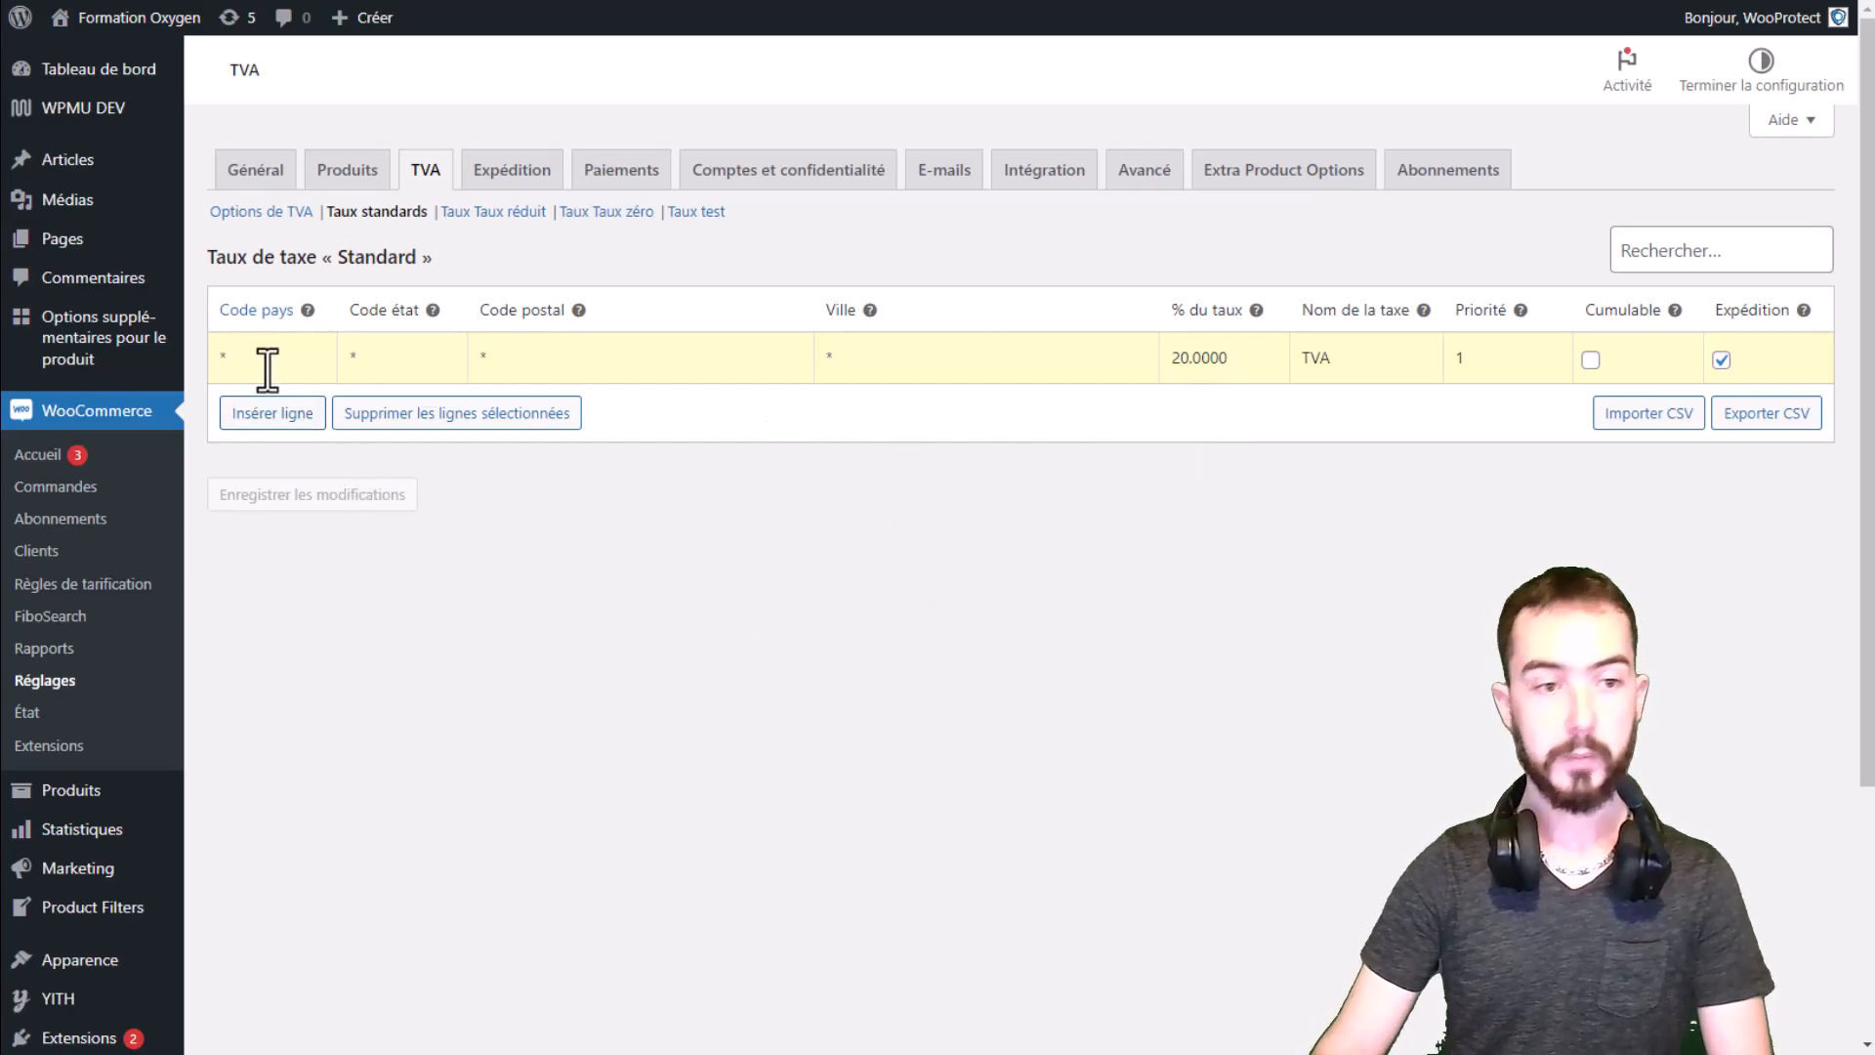
{"action": "type", "text": "FR"}
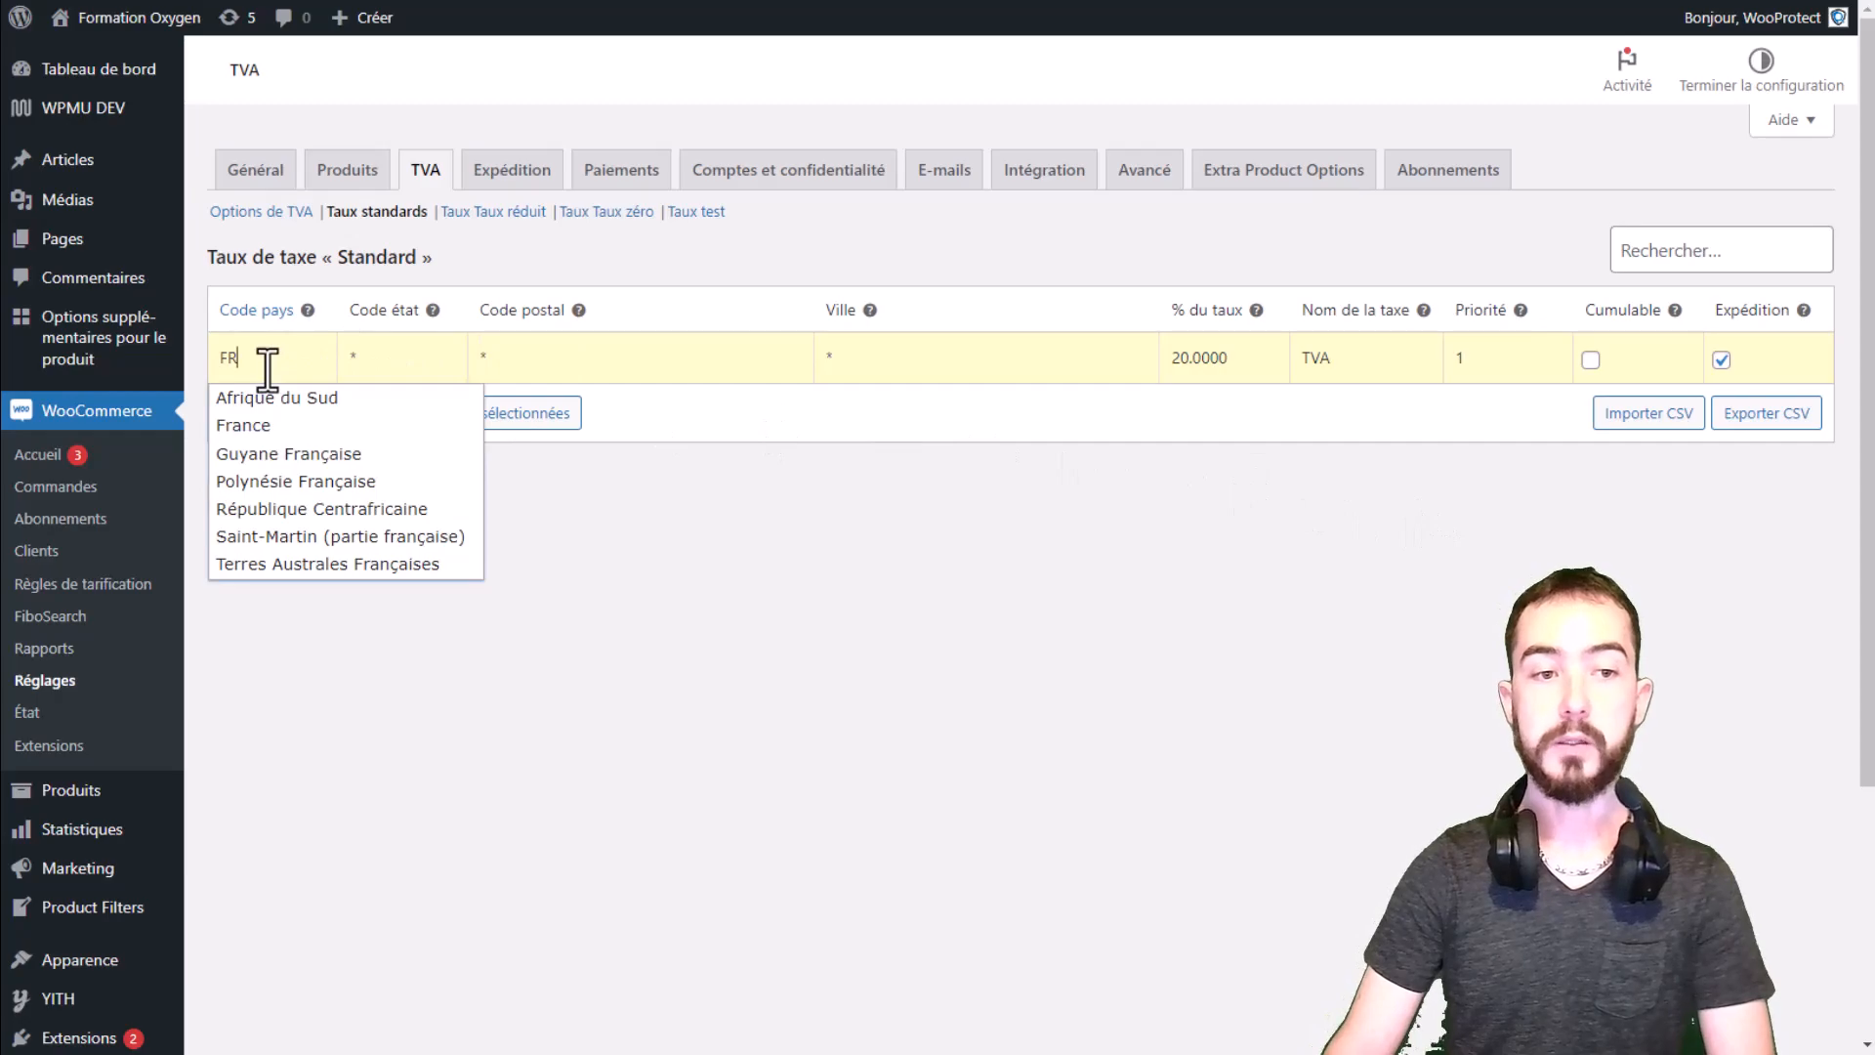
{"action": "left_click", "coordinate": [227, 428]}
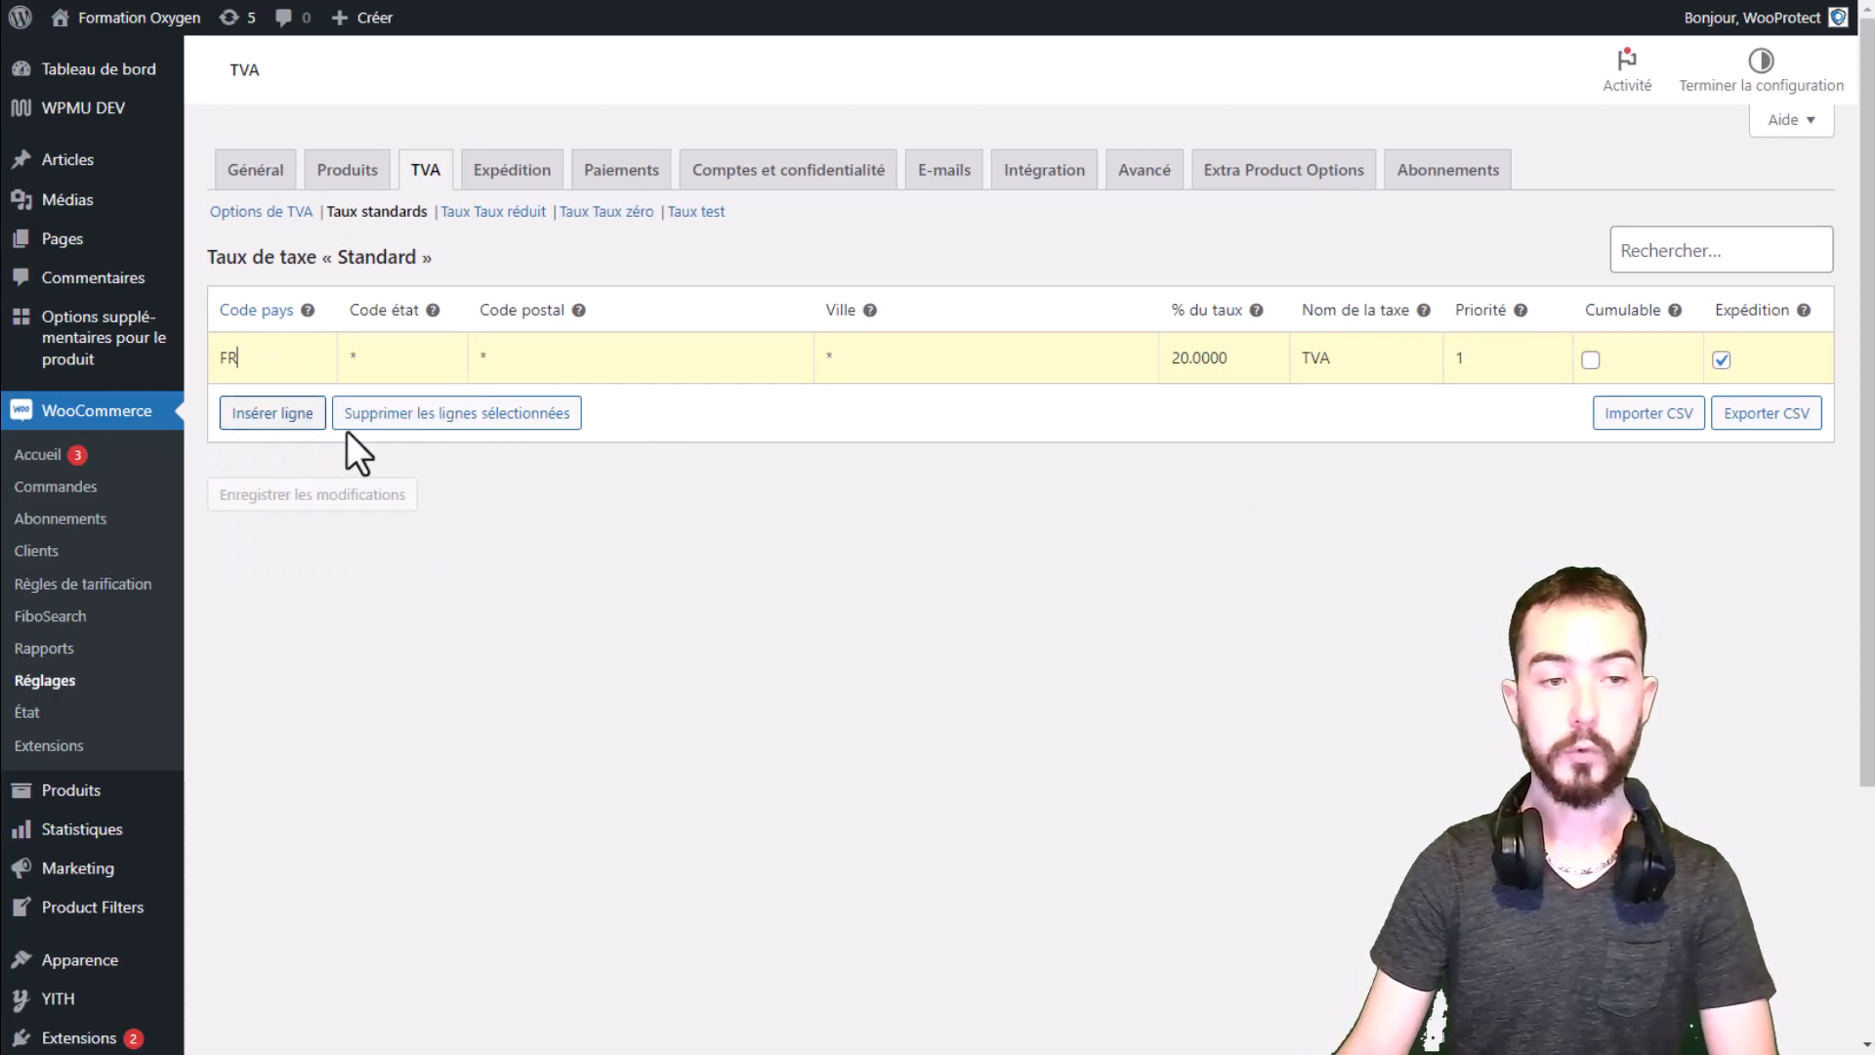
{"action": "scroll", "coordinate": [468, 547], "scroll_direction": "down", "scroll_amount": 1}
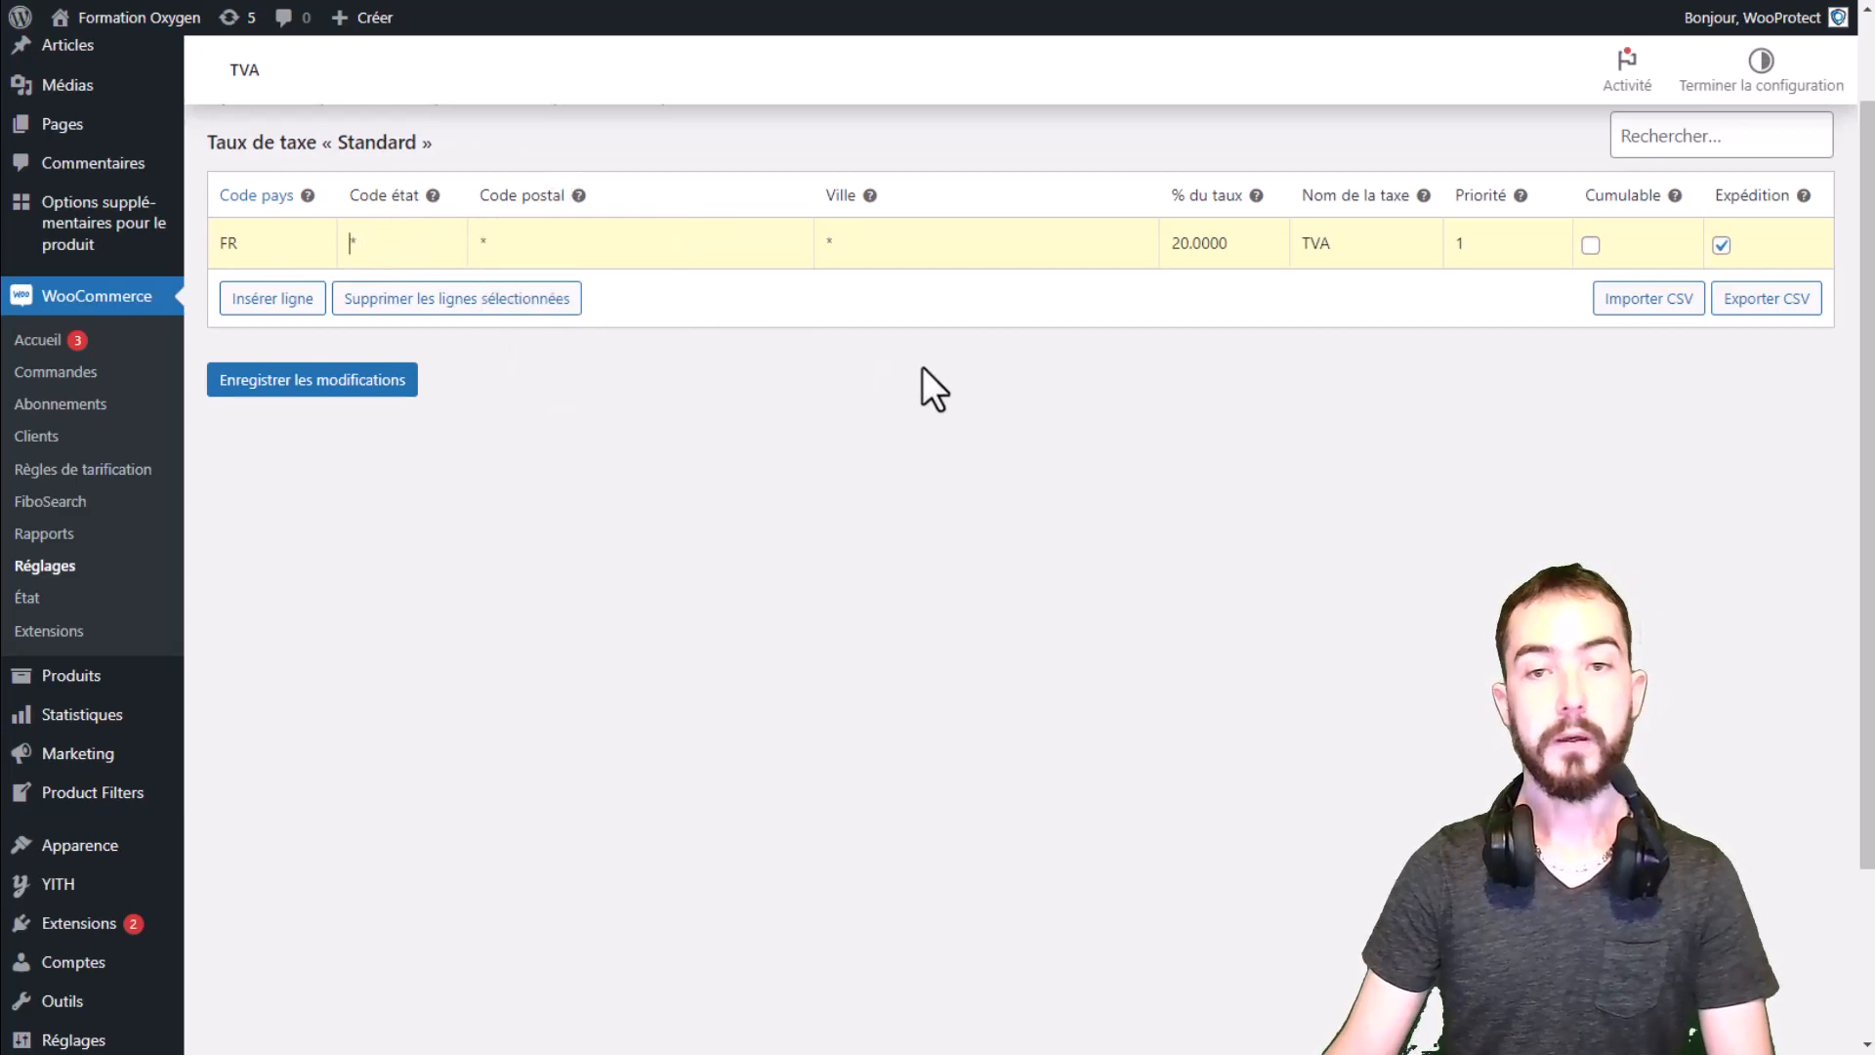
Step: Insert a new standard rate row and set its country code to IT for Italie
{"action": "left_click", "coordinate": [291, 300]}
{"action": "left_click", "coordinate": [276, 400]}
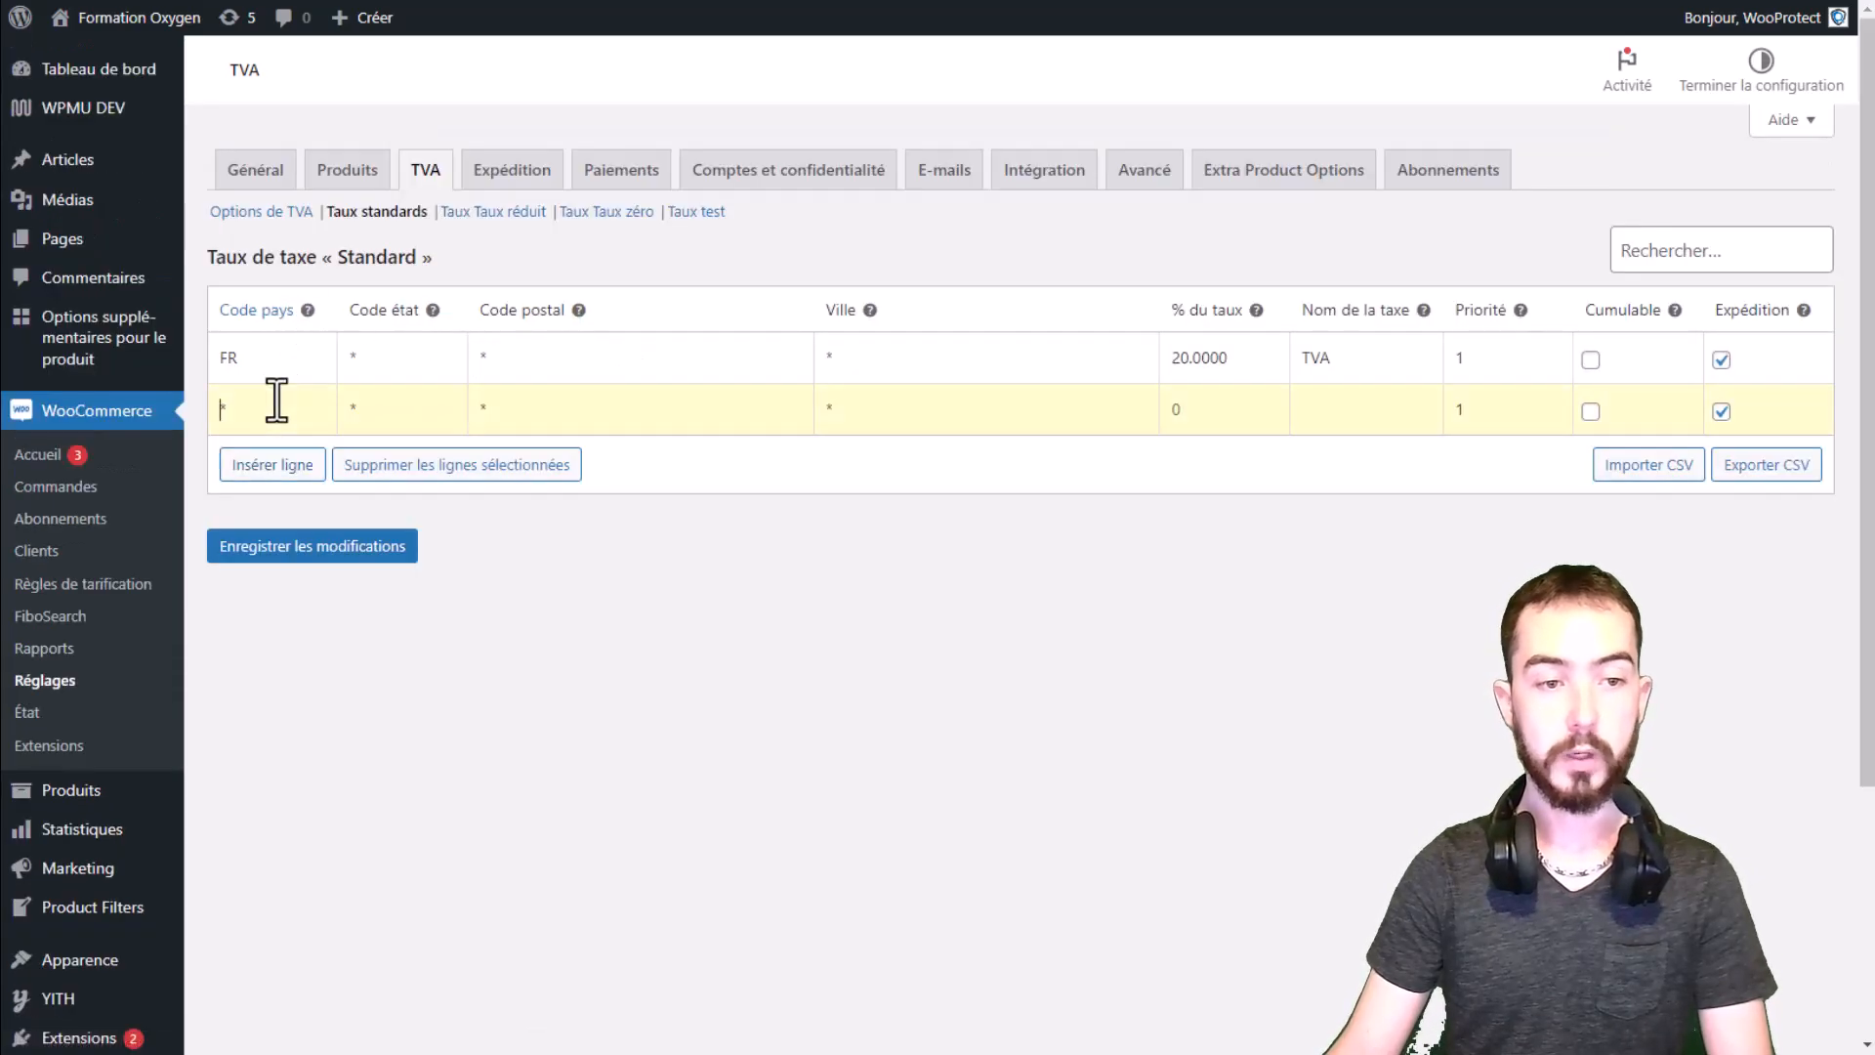
{"action": "type", "text": "ITA"}
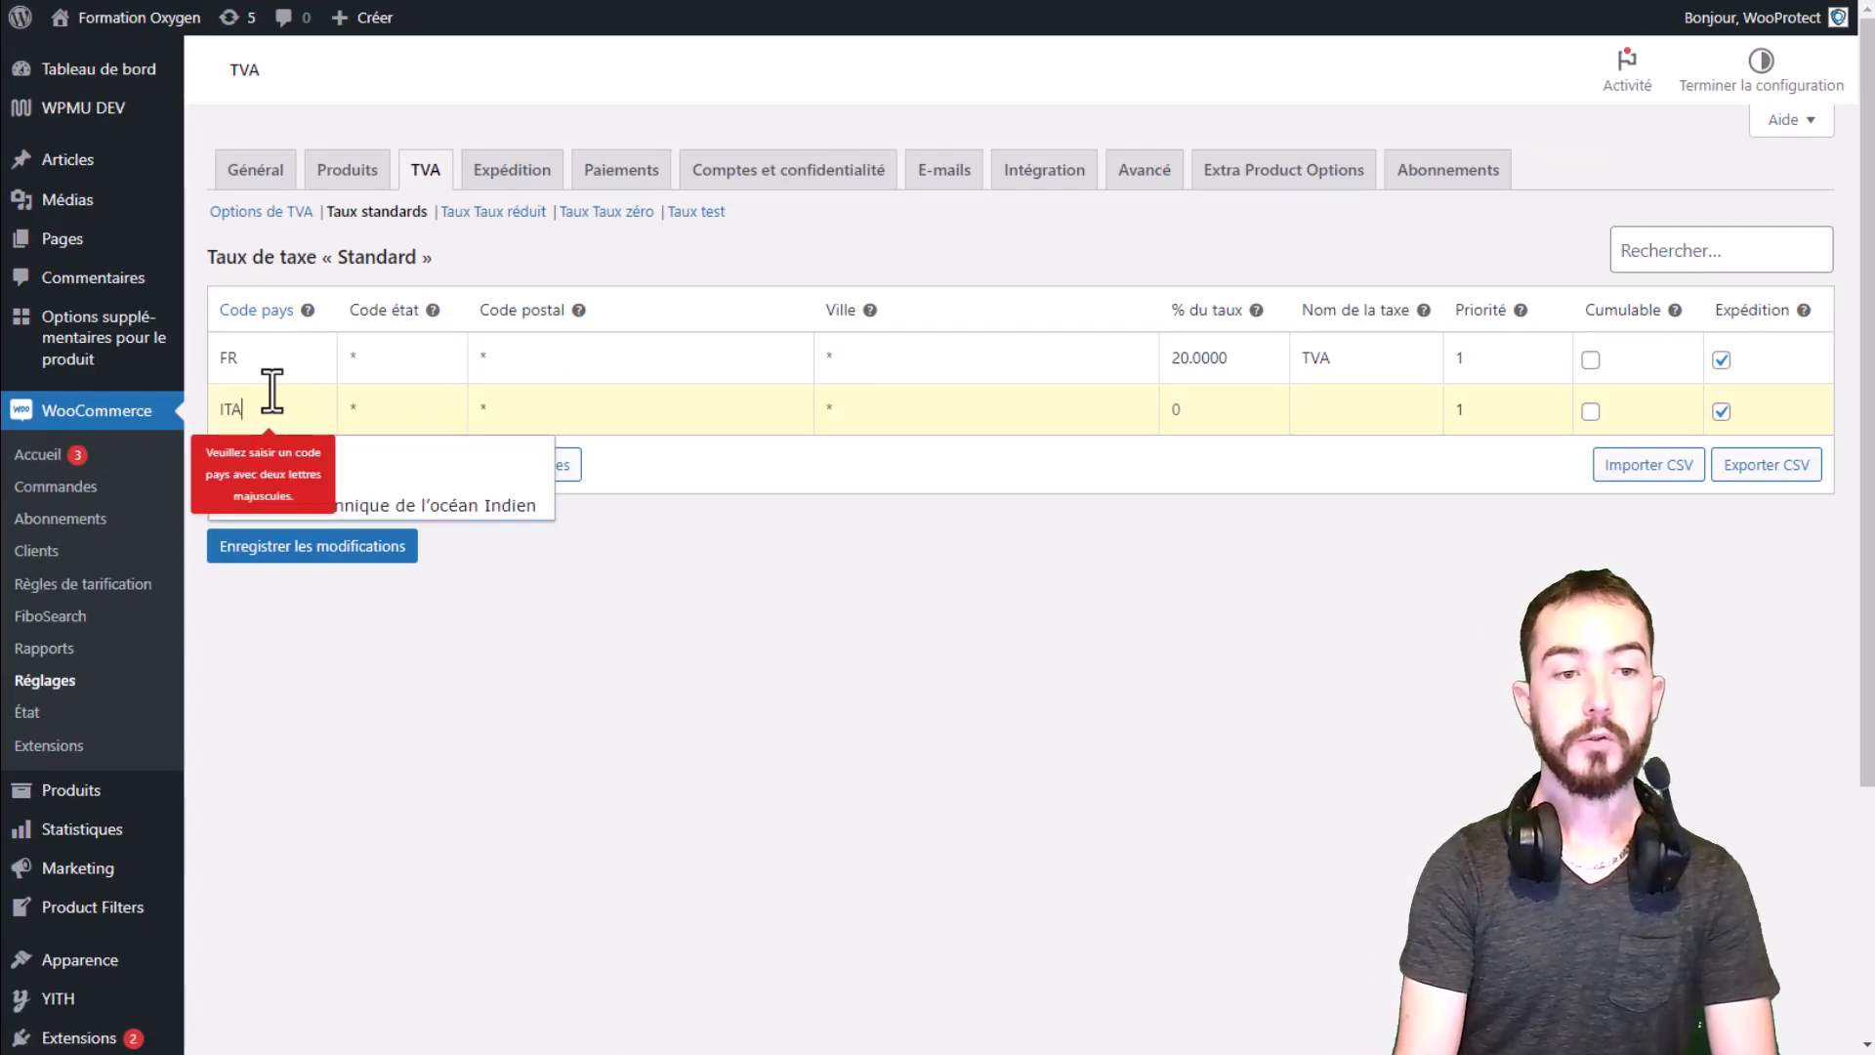
{"action": "left_click", "coordinate": [717, 549]}
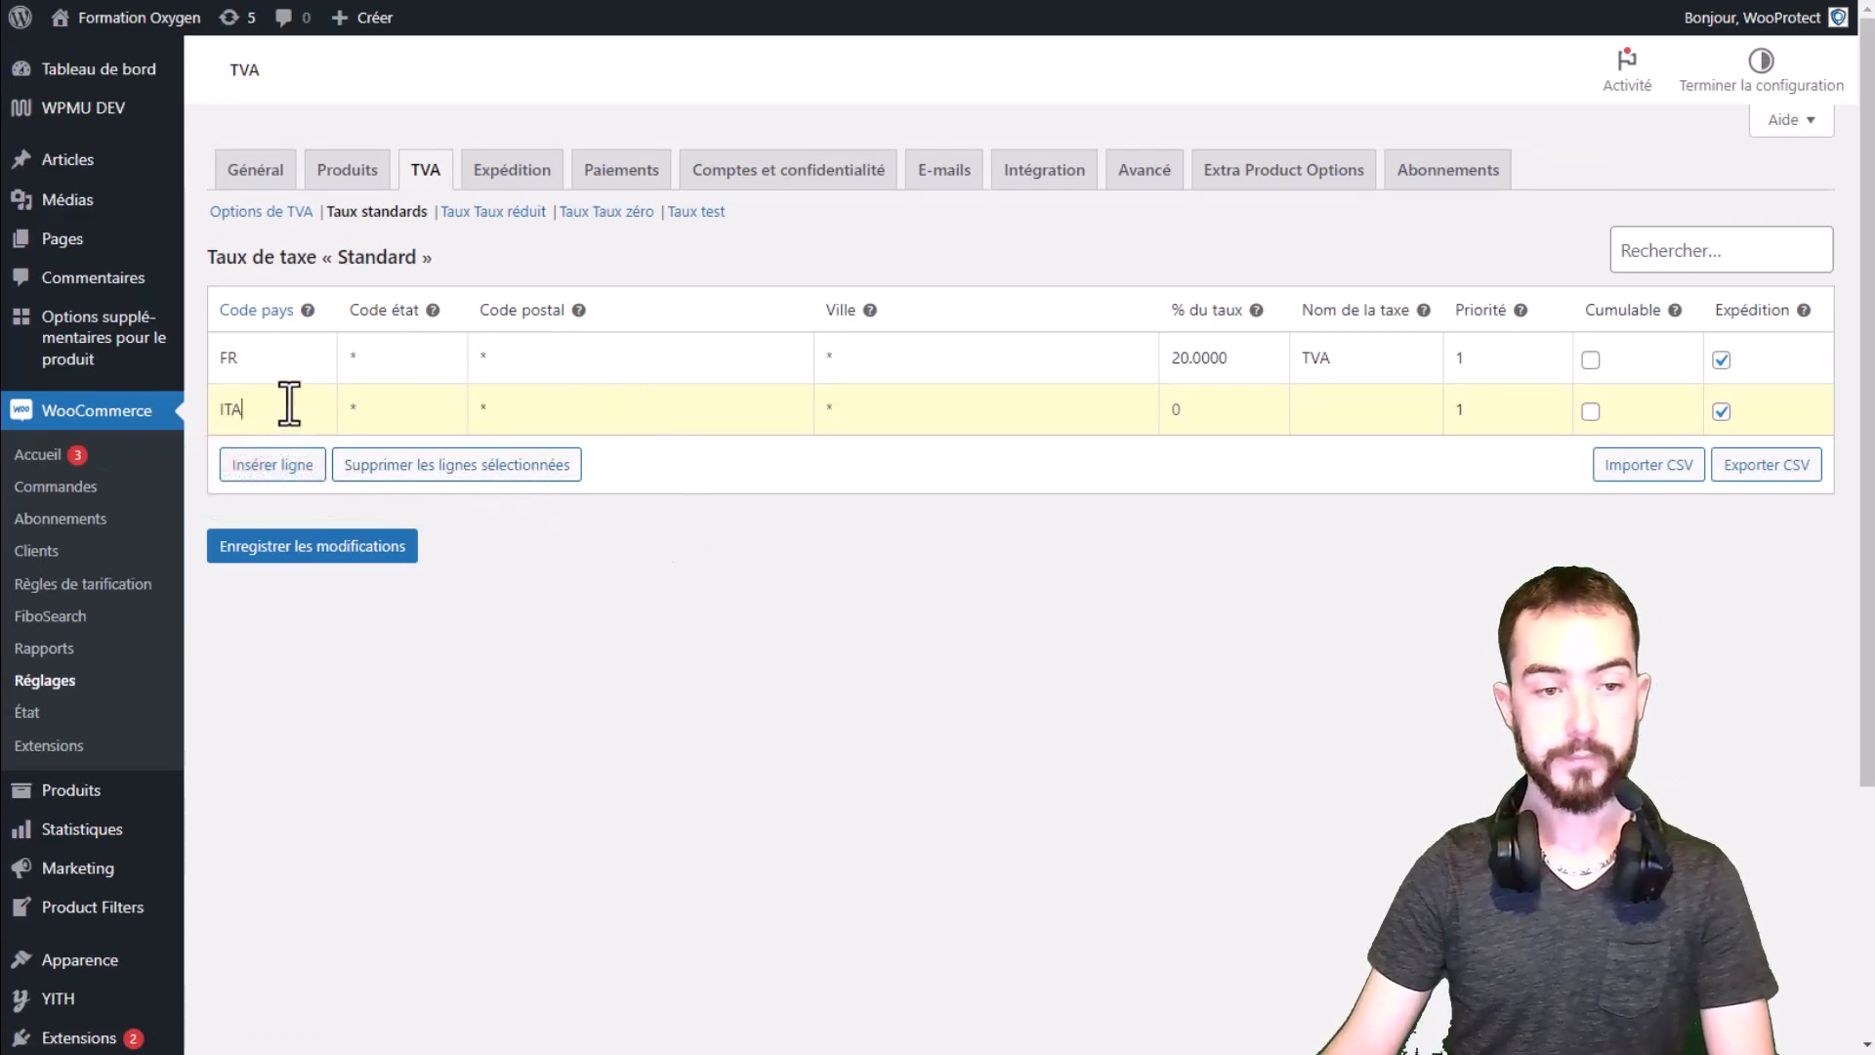
{"action": "left_click", "coordinate": [286, 401]}
{"action": "key", "text": "BackSpace"}
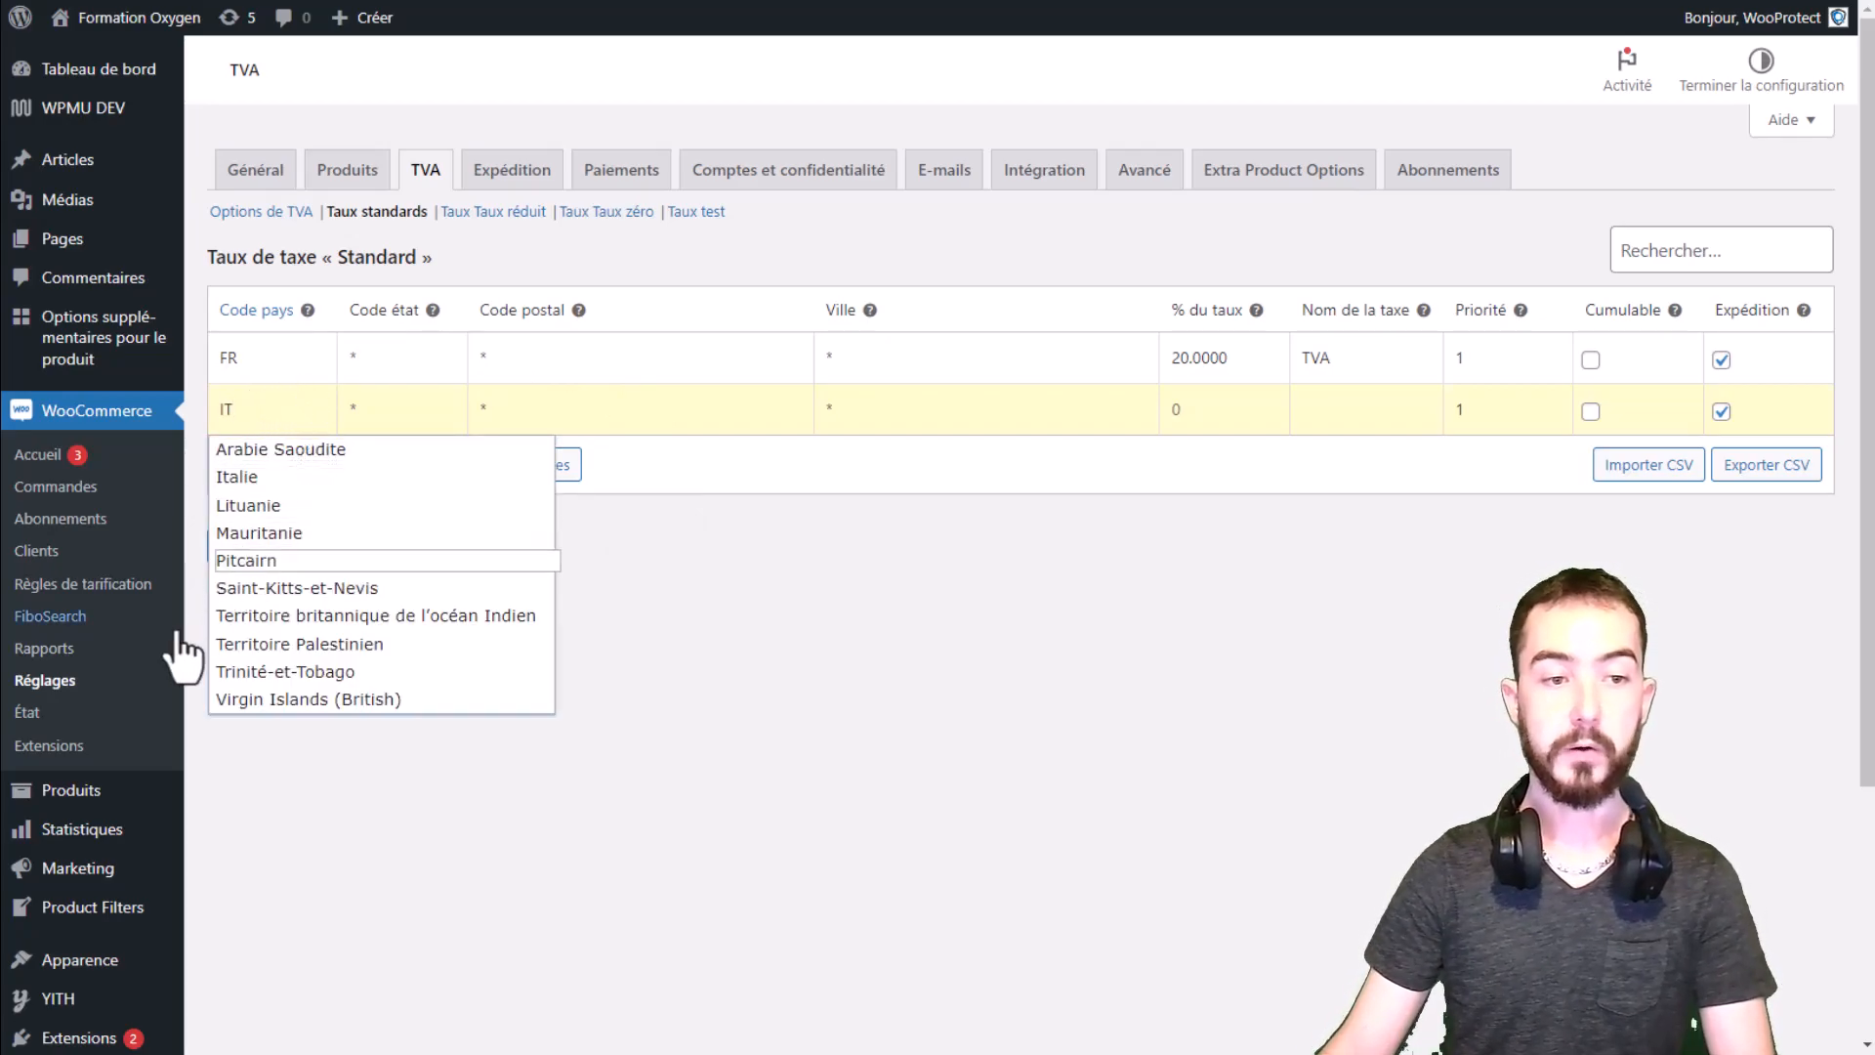
{"action": "left_click", "coordinate": [276, 479]}
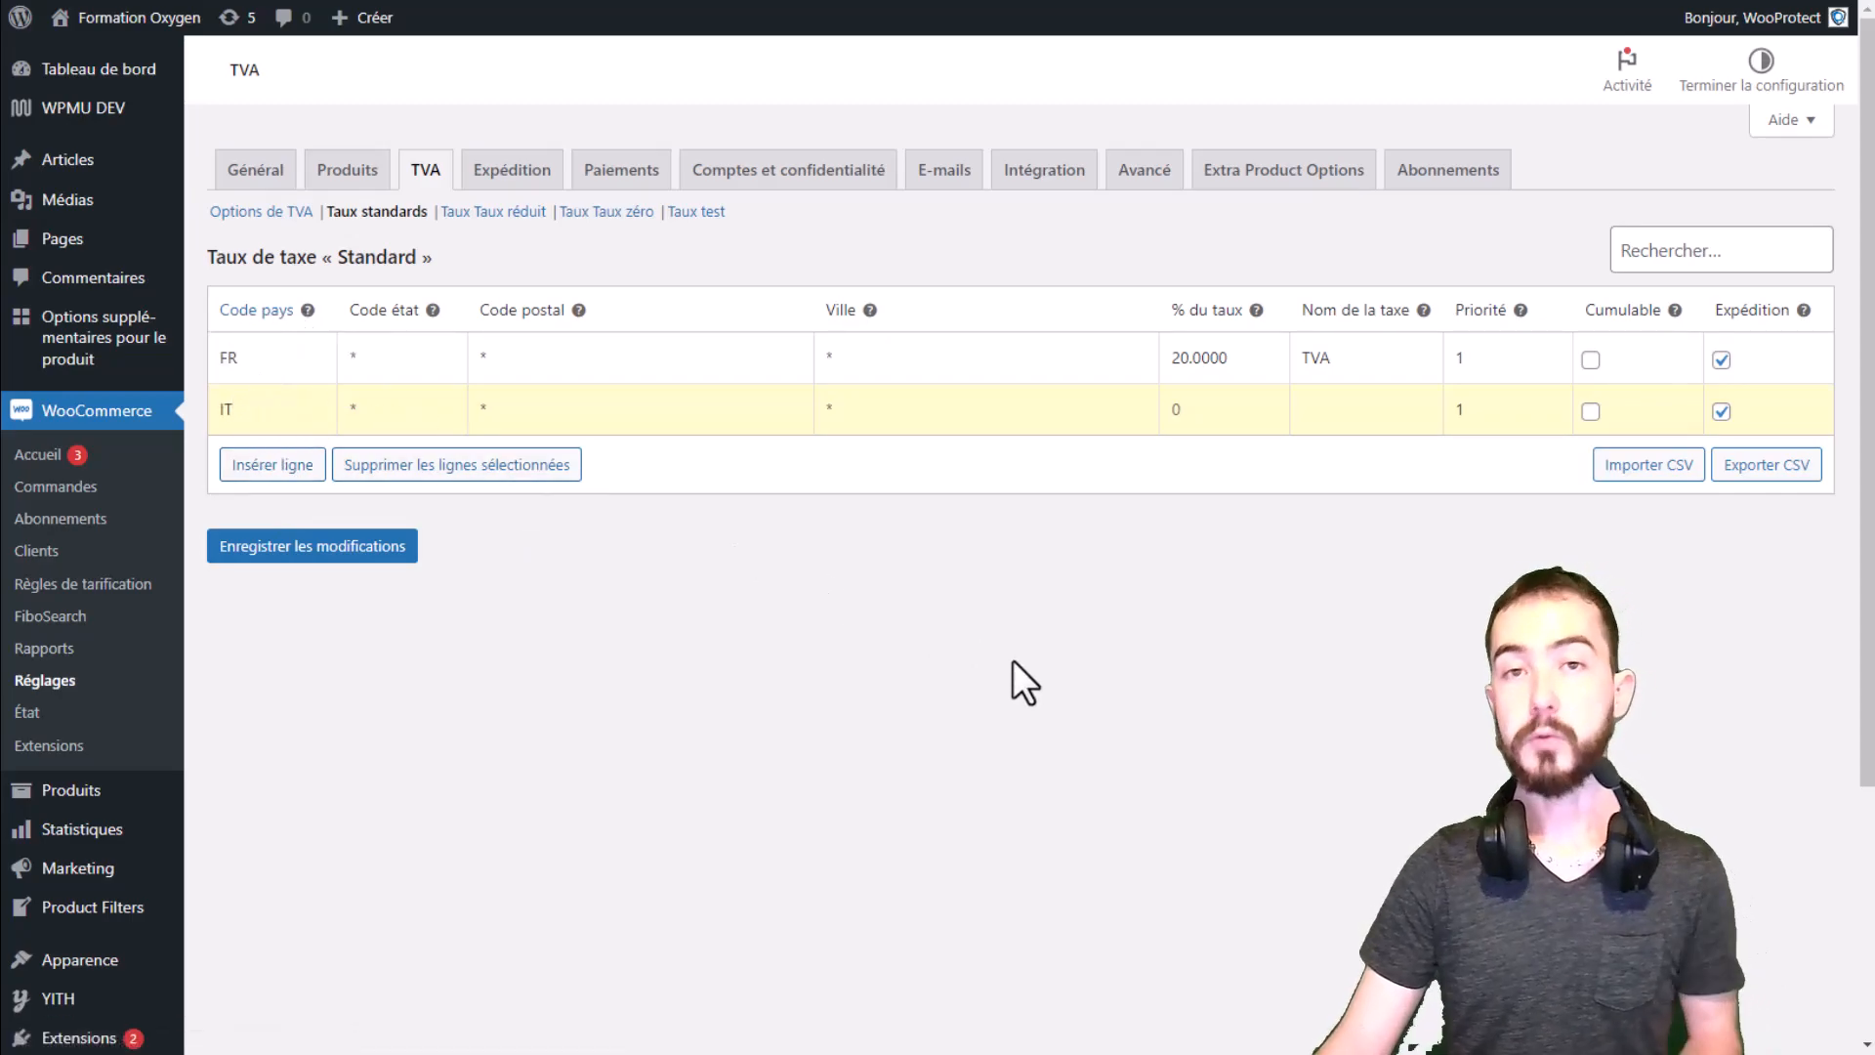
Step: Switch to the WooCommerce documentation page "Configuration des taxes dans WooCommerce" and look at its introduction
{"action": "key", "text": "ctrl+Tab"}
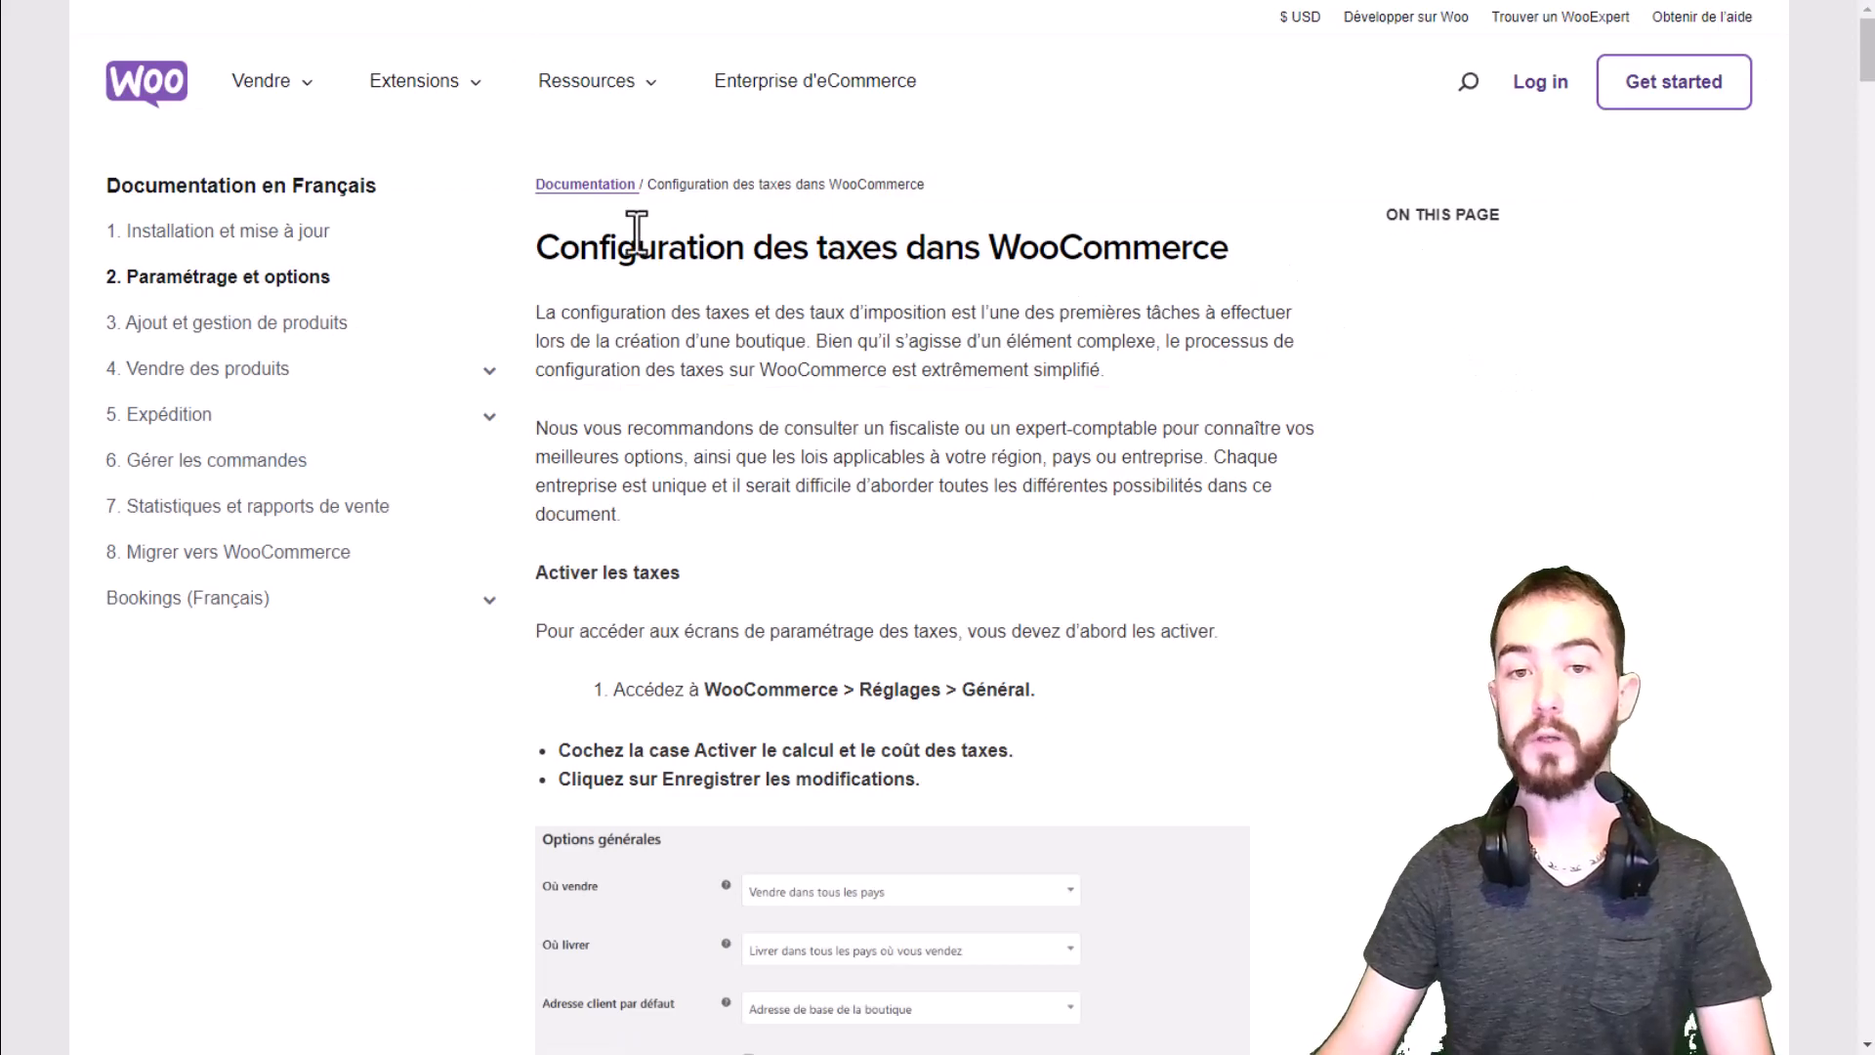
{"action": "left_click_drag", "start_coordinate": [636, 247], "coordinate": [1102, 254]}
{"action": "left_click", "coordinate": [1102, 259]}
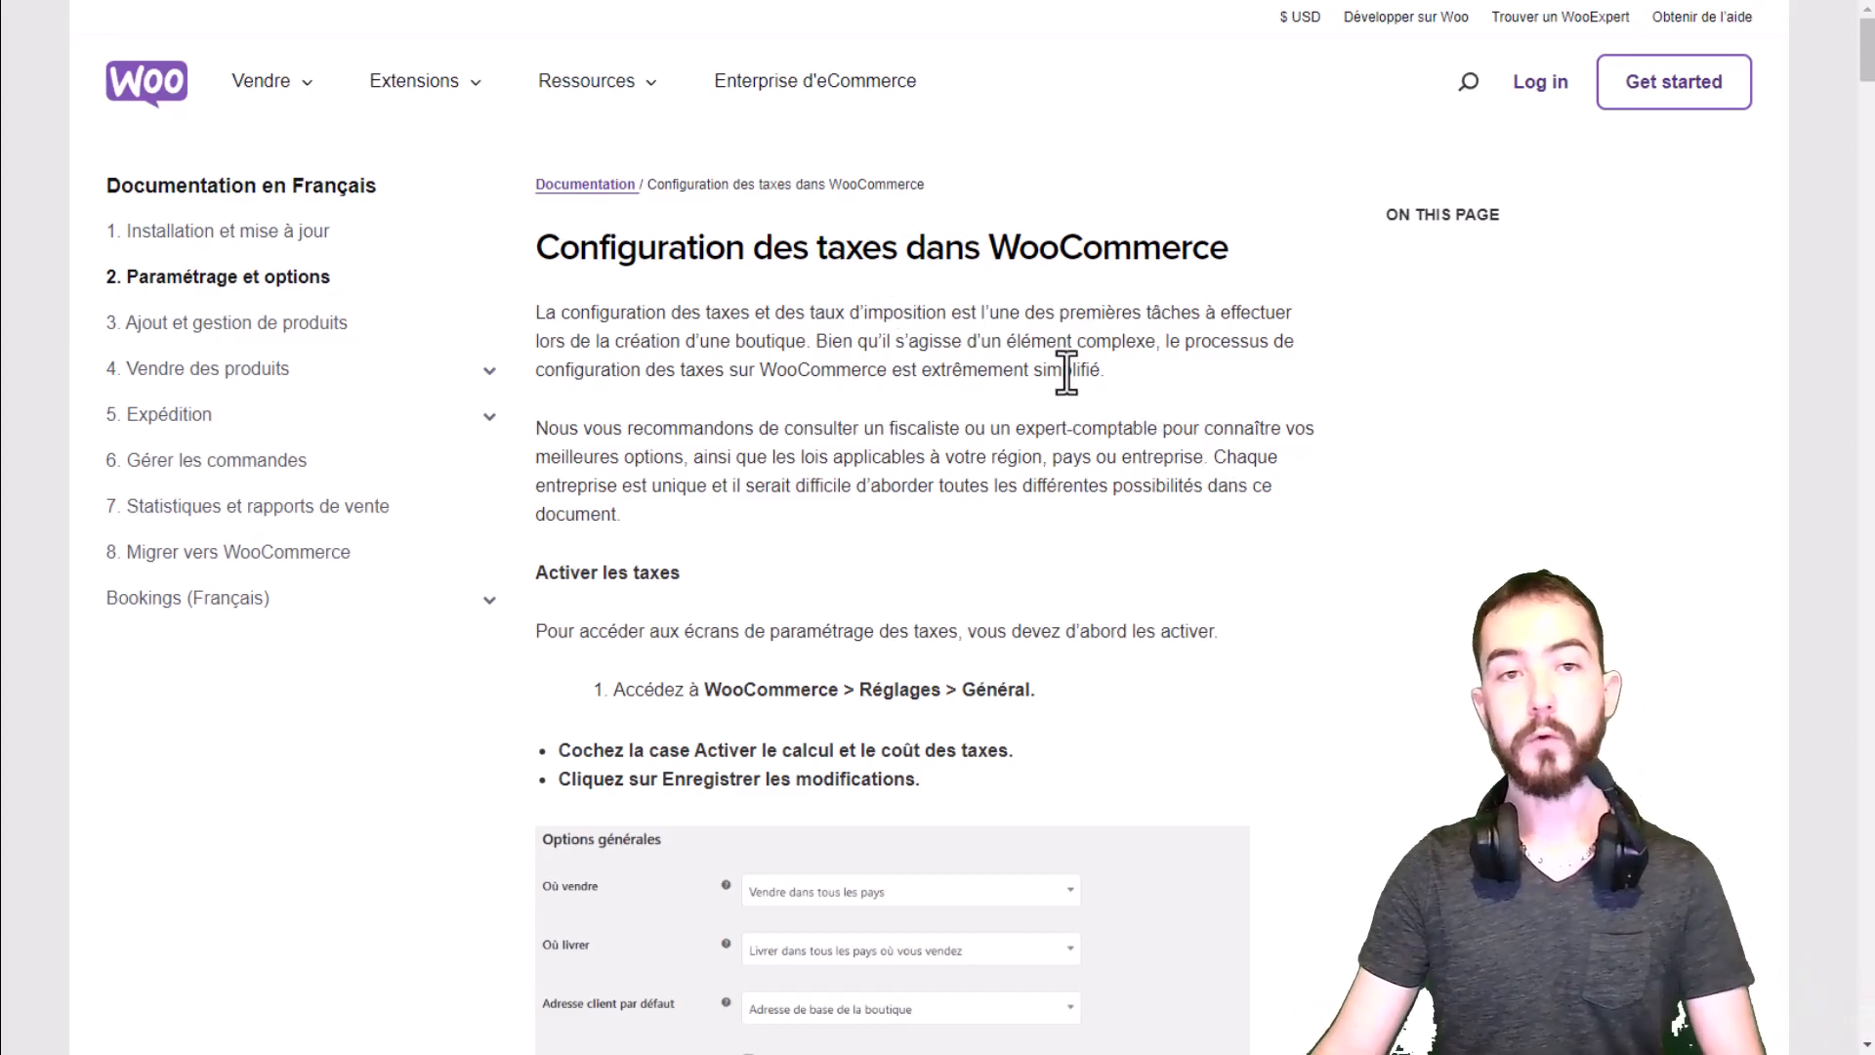
Step: Look through Wikipedia's ISO 3166-1 alpha-2 country code table and its list of U.S. state abbreviations
{"action": "key", "text": "ctrl+Tab"}
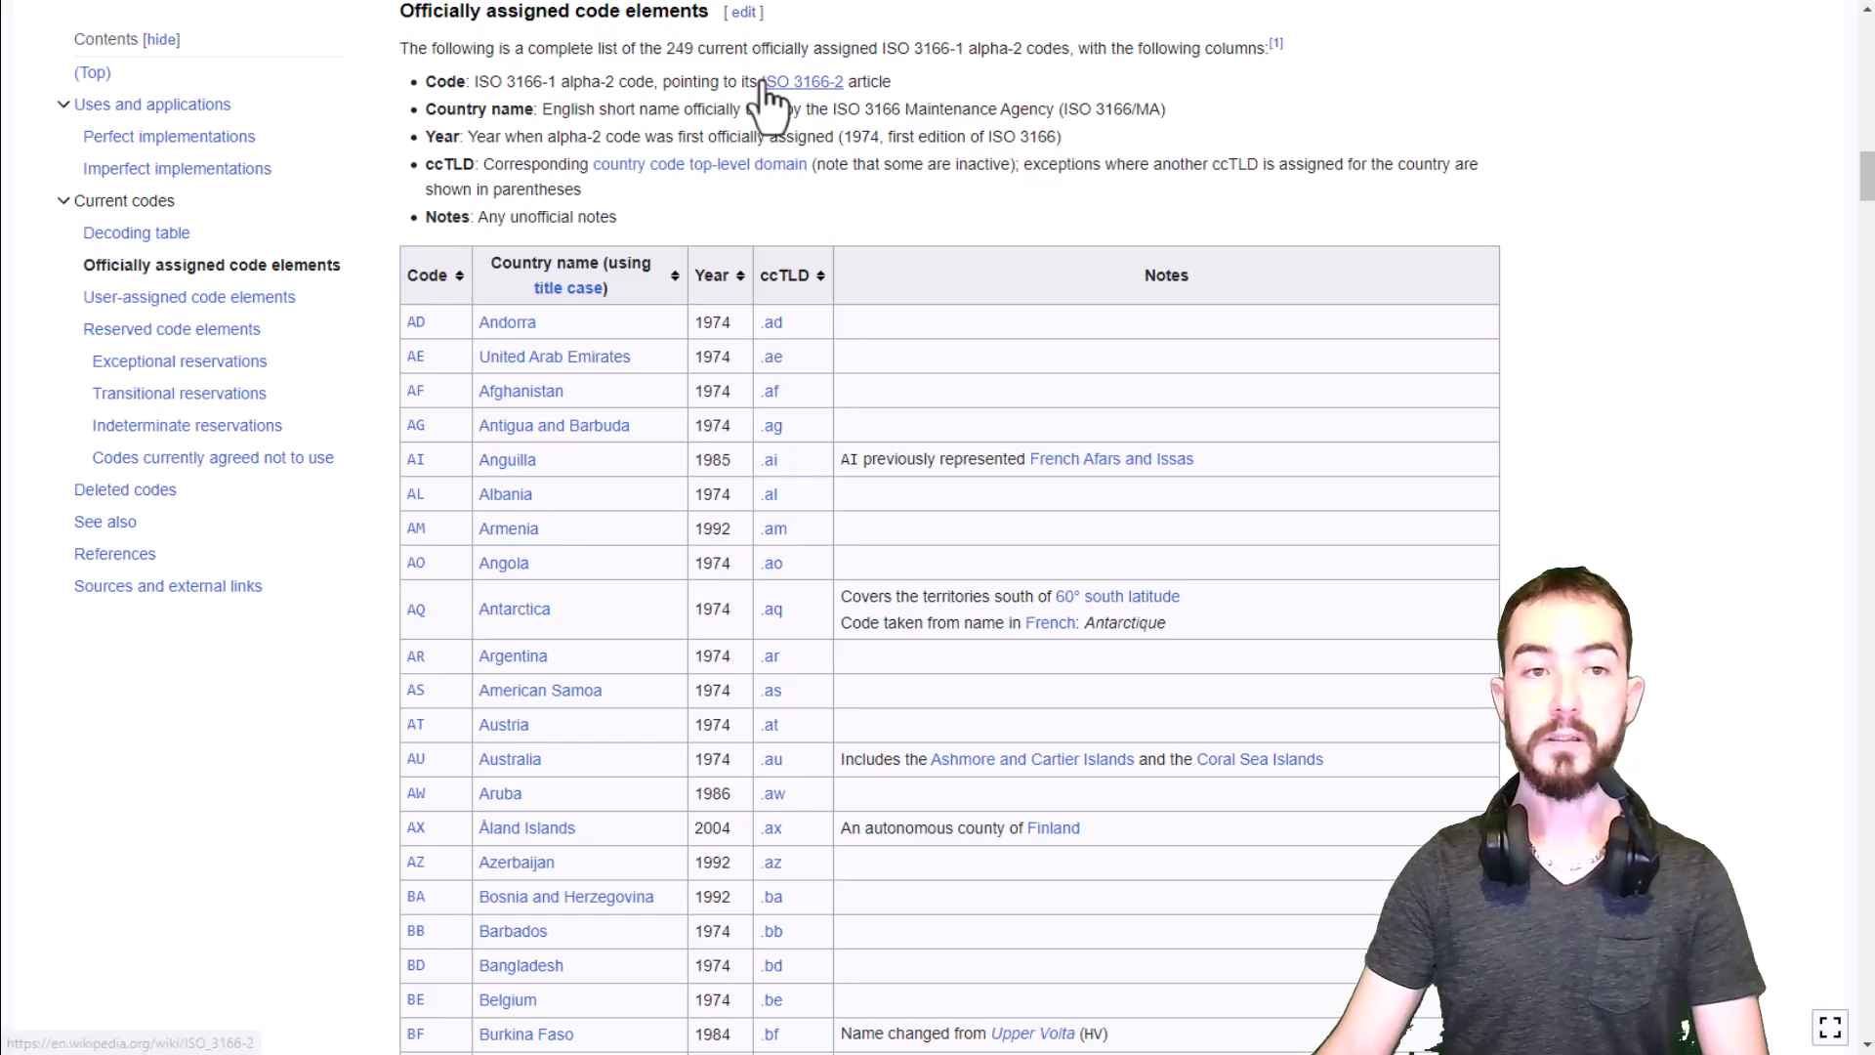
{"action": "mouse_move", "coordinate": [650, 168]}
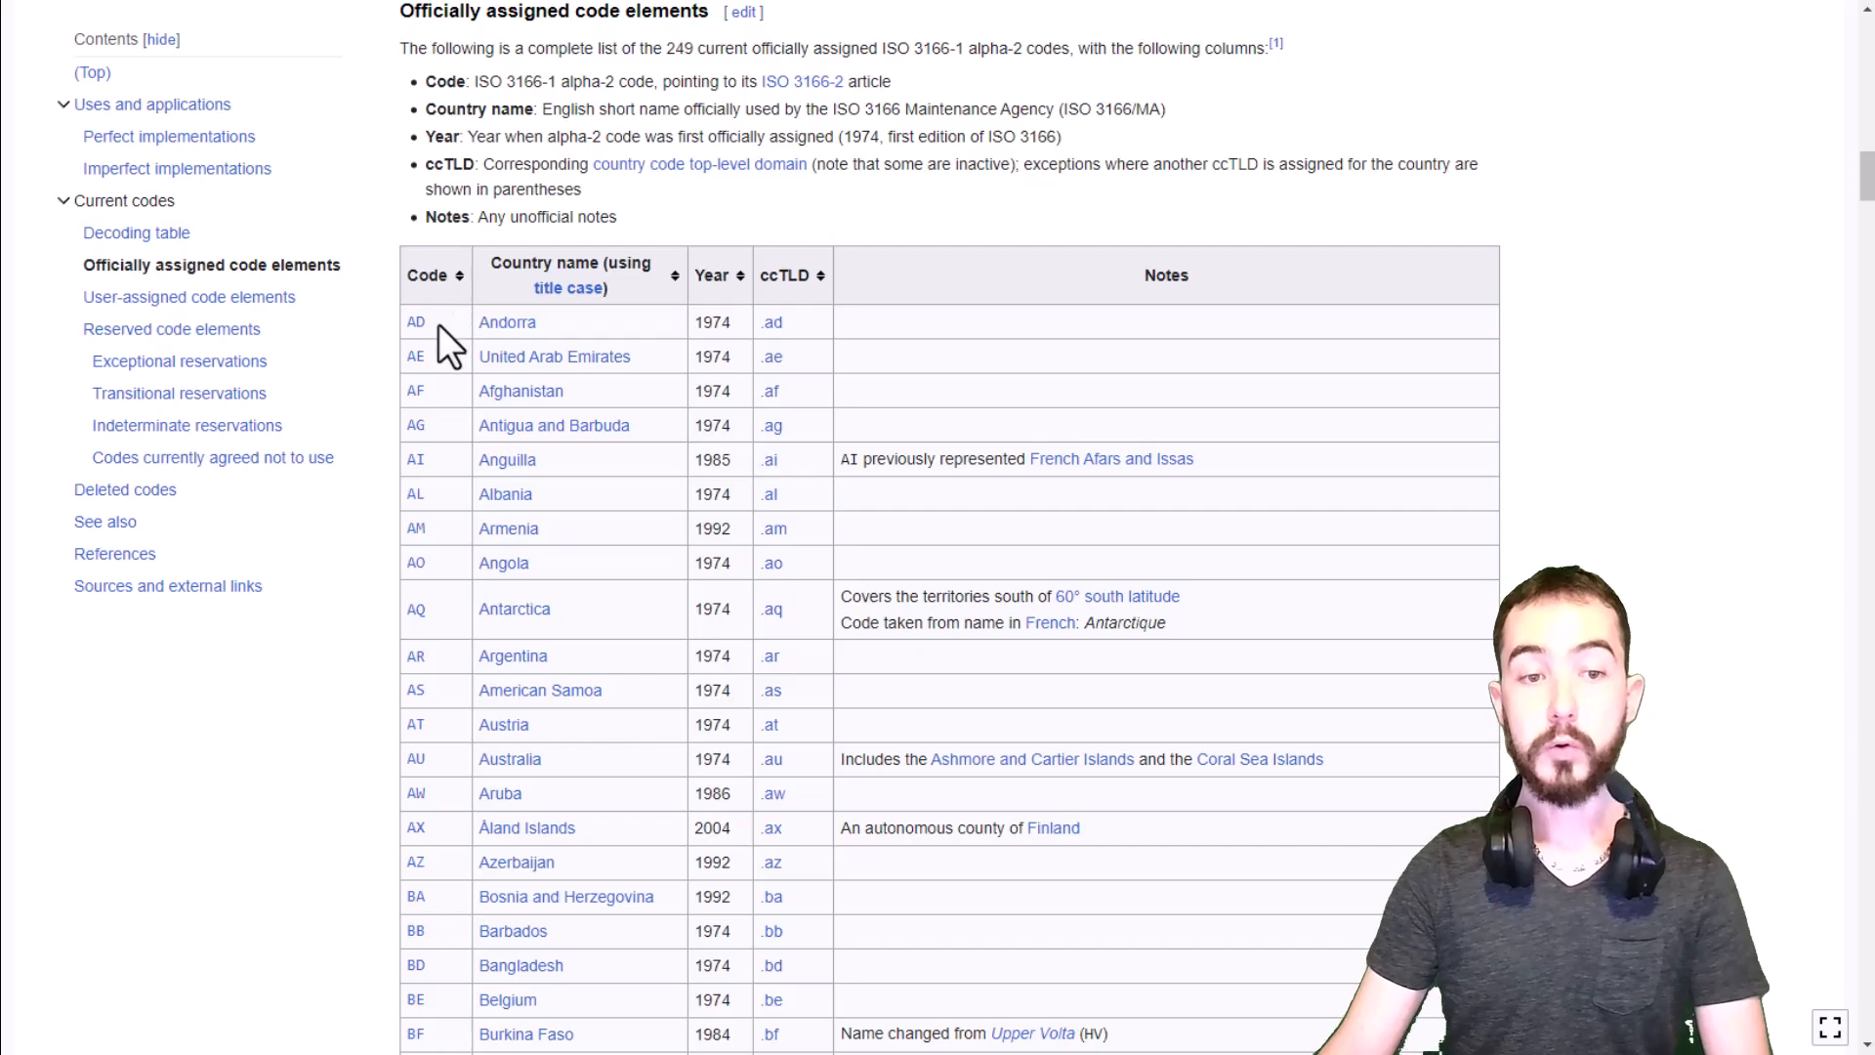
{"action": "scroll", "coordinate": [437, 327], "scroll_direction": "down", "scroll_amount": 10}
{"action": "scroll", "coordinate": [445, 376], "scroll_direction": "down", "scroll_amount": 2}
{"action": "scroll", "coordinate": [435, 359], "scroll_direction": "down", "scroll_amount": 5}
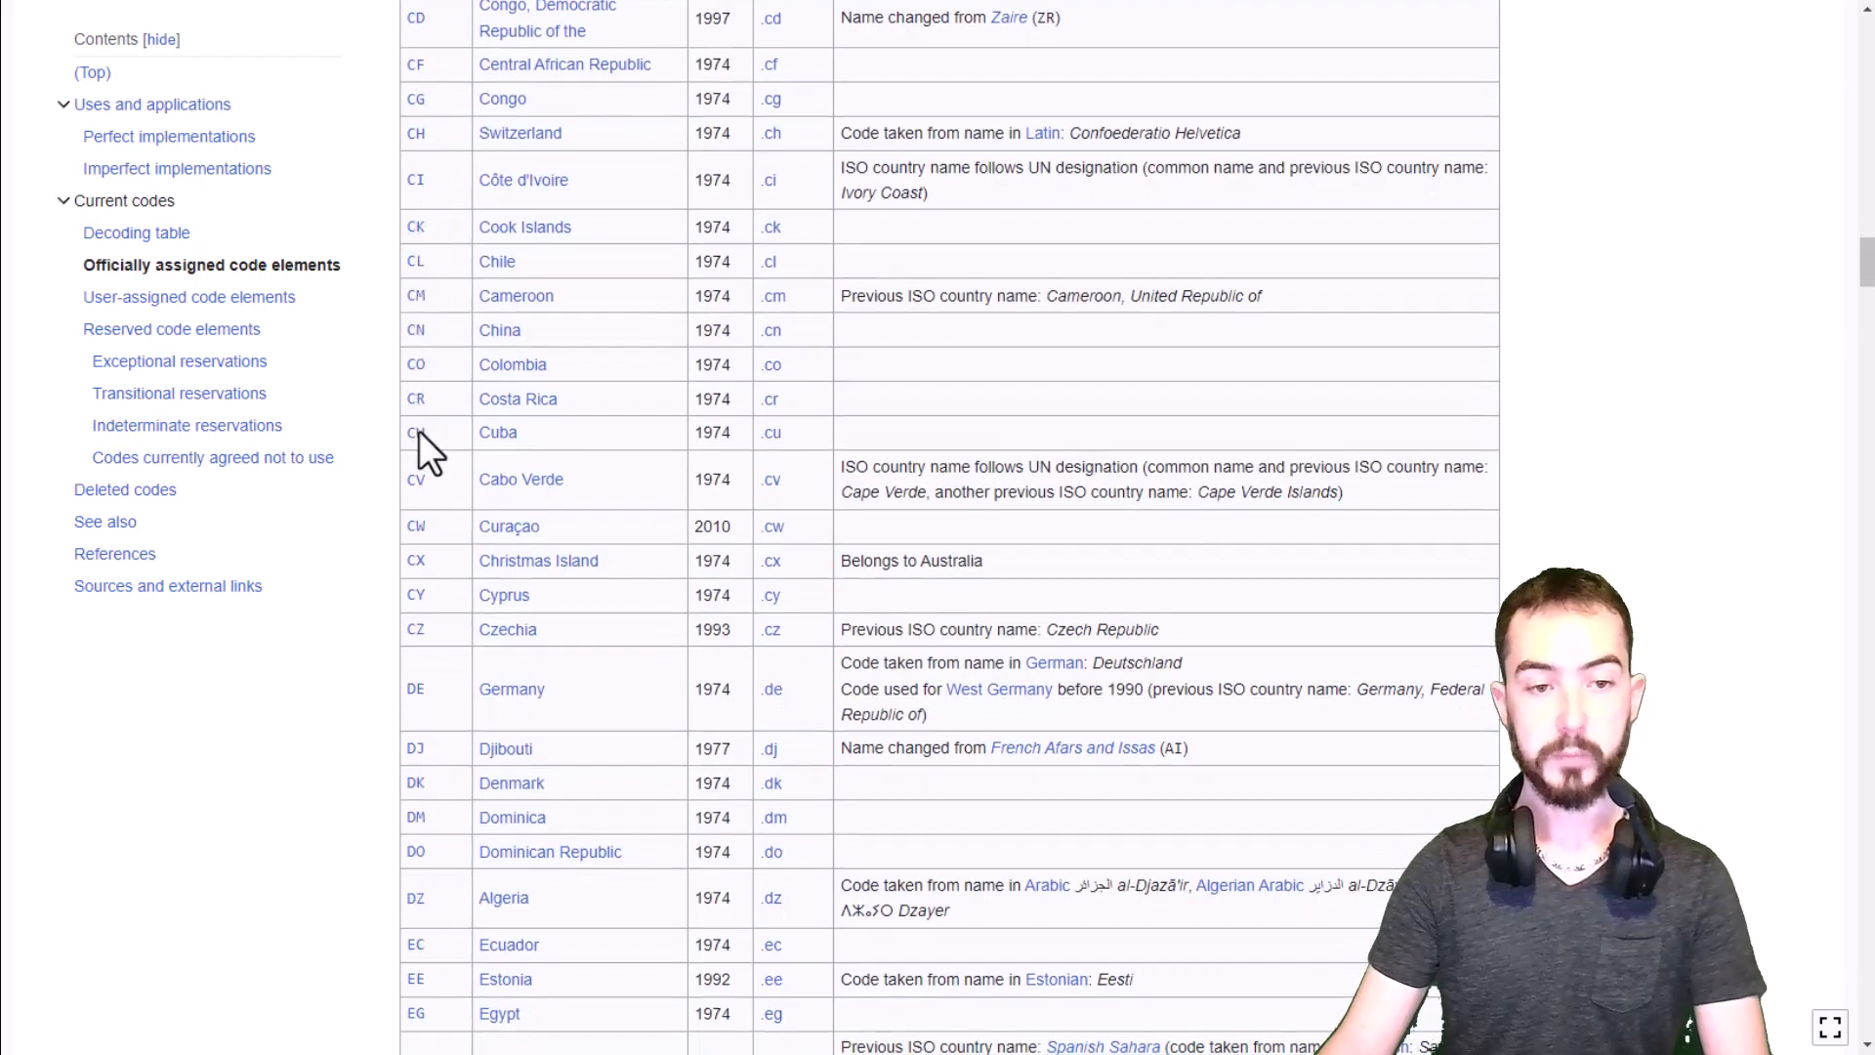
{"action": "scroll", "coordinate": [400, 635], "scroll_direction": "up", "scroll_amount": 13}
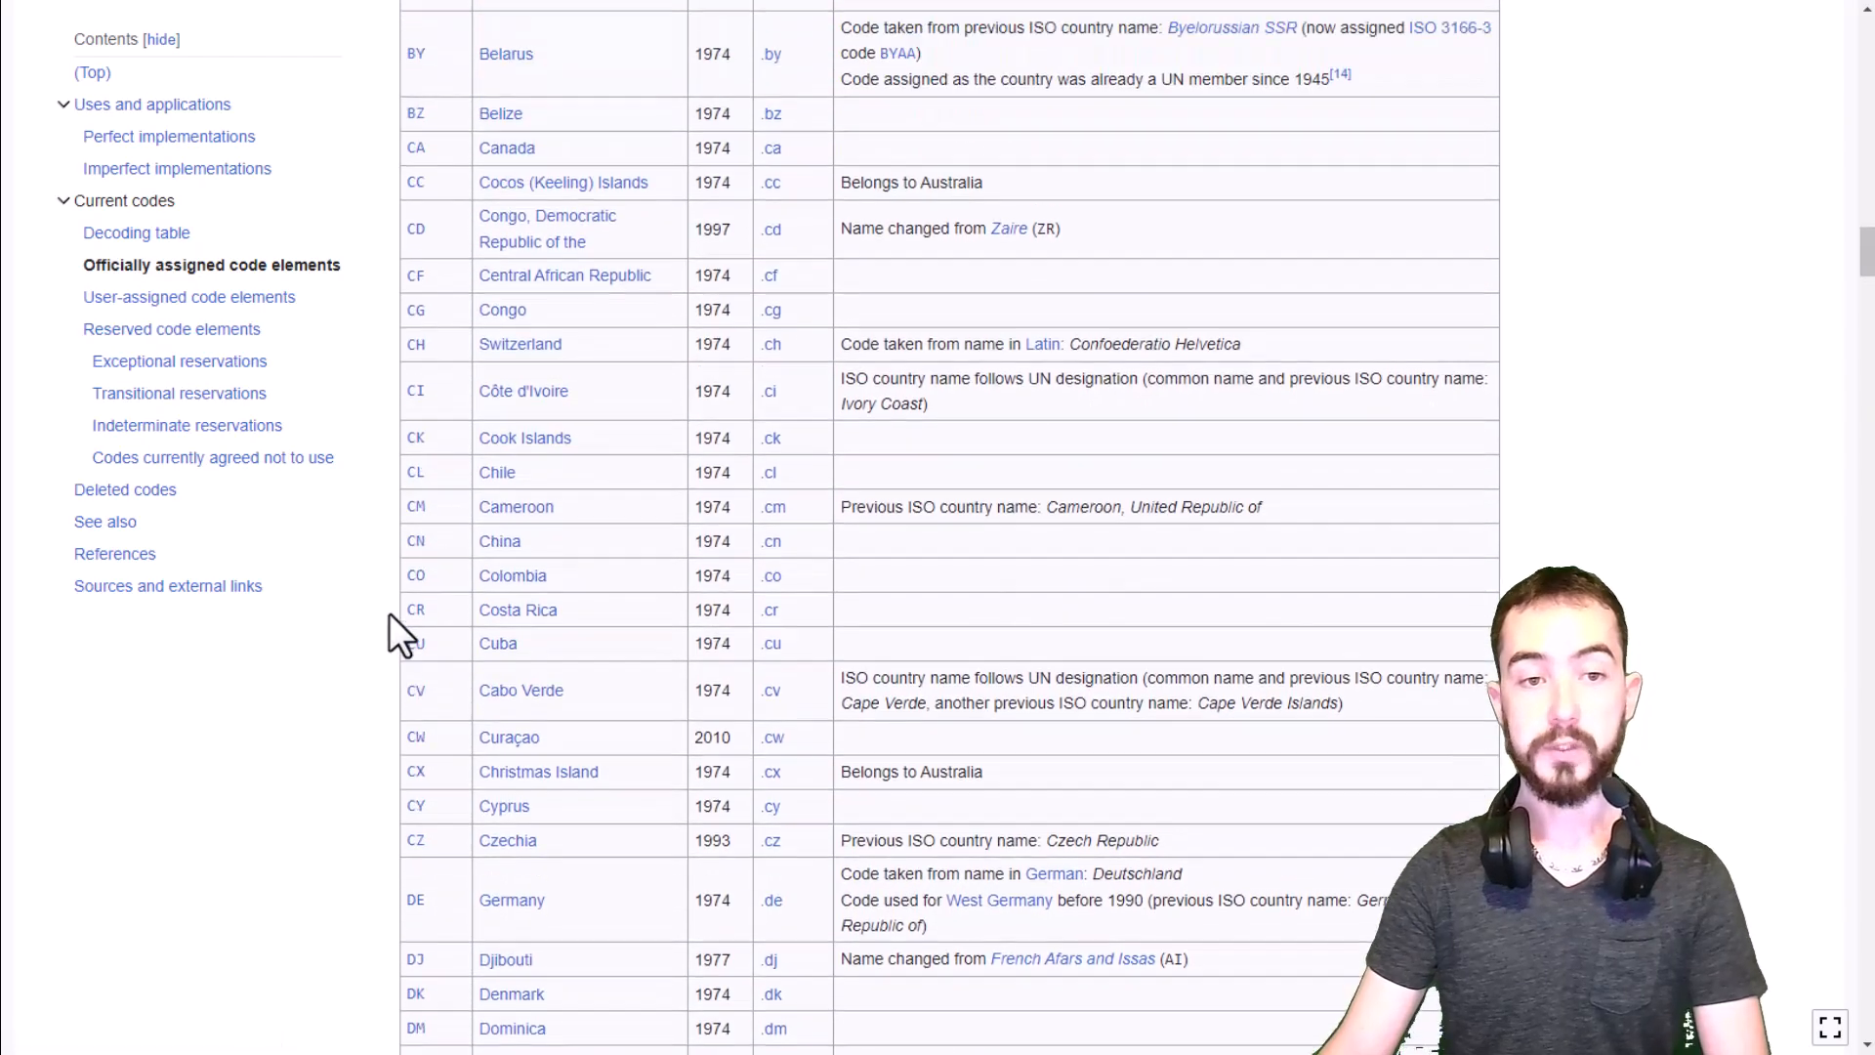
{"action": "scroll", "coordinate": [406, 574], "scroll_direction": "up", "scroll_amount": 5}
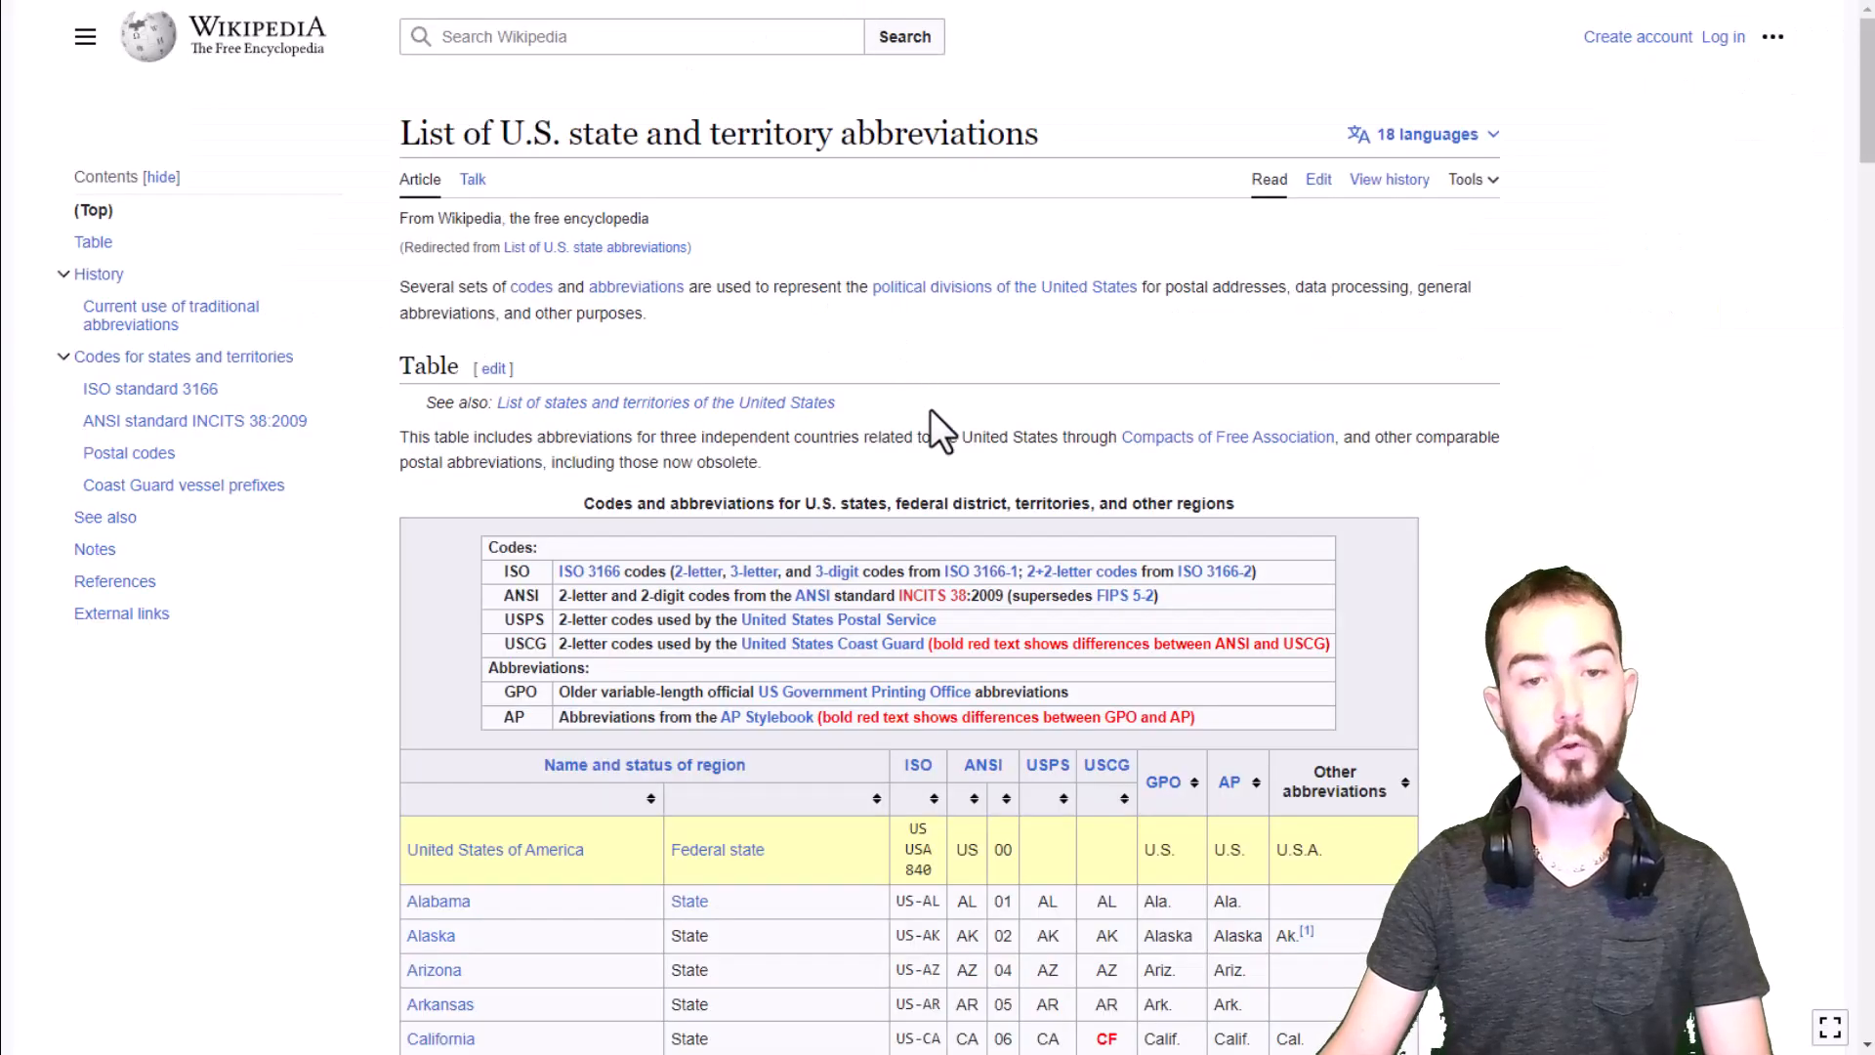
{"action": "scroll", "coordinate": [921, 395], "scroll_direction": "down", "scroll_amount": 5}
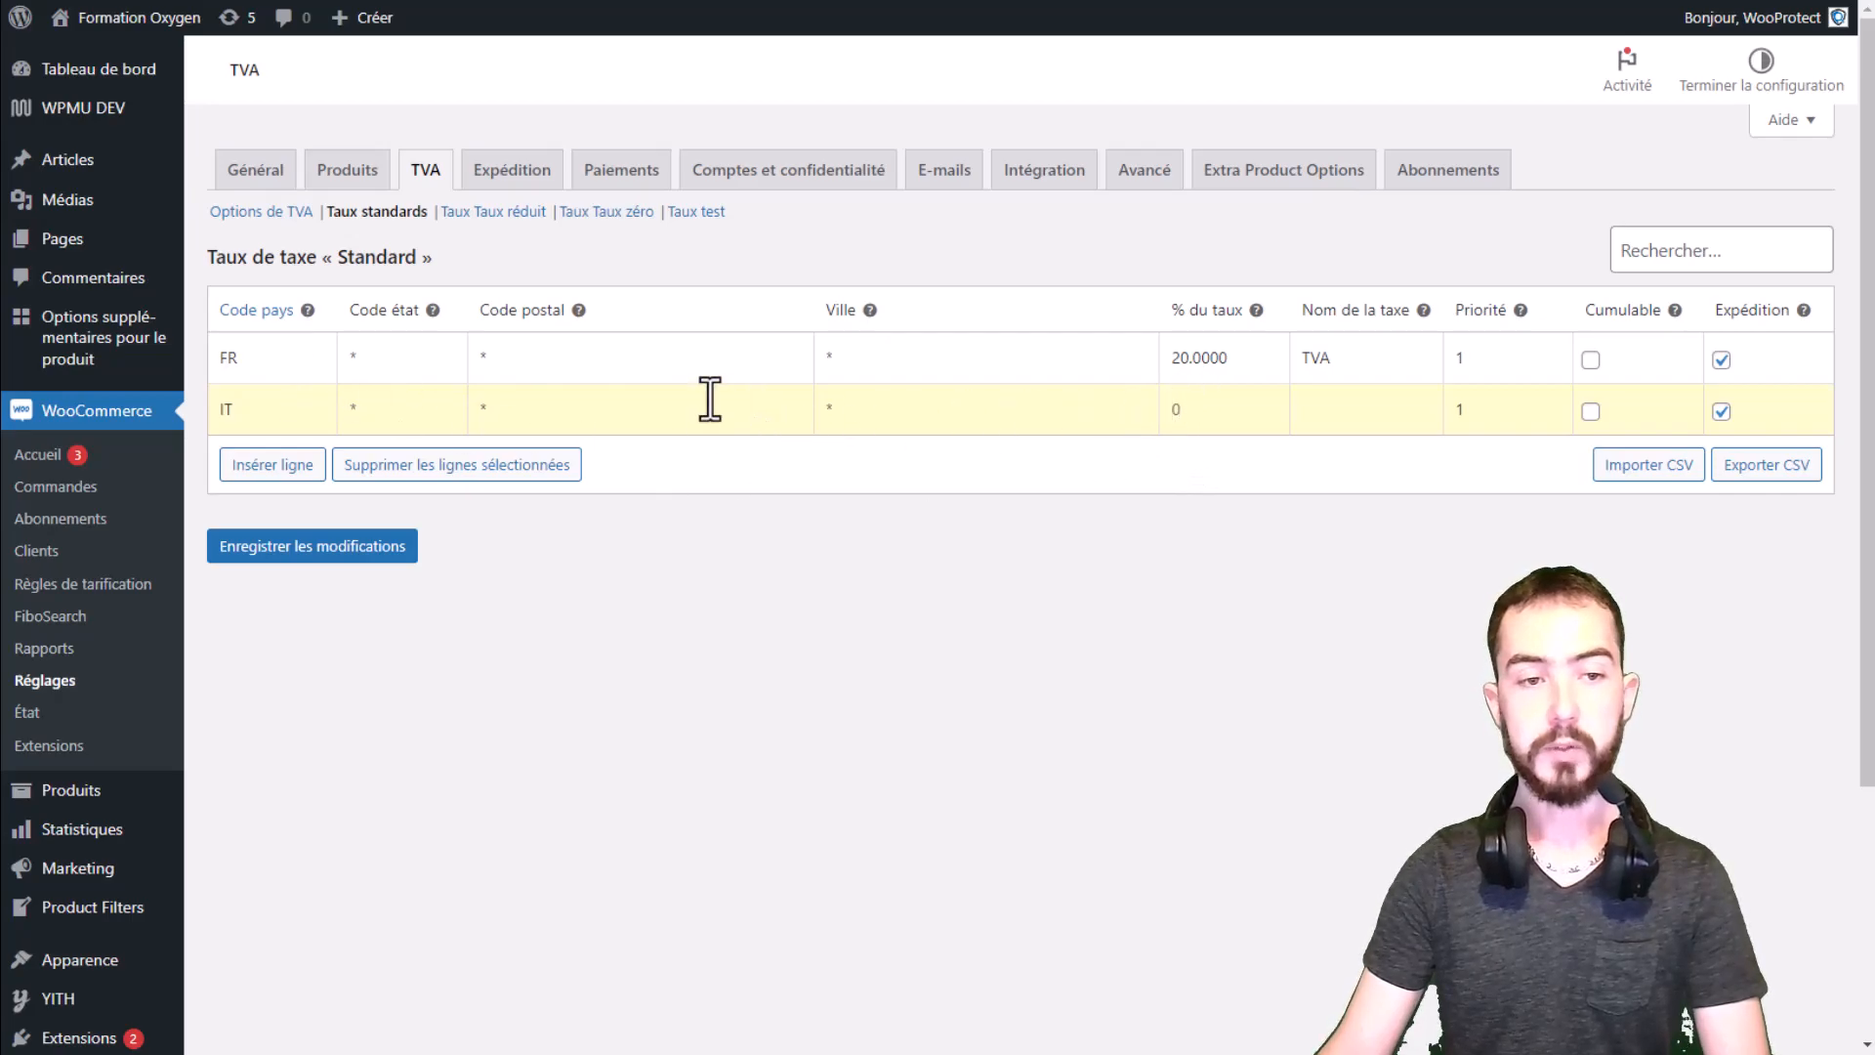
Step: Set the IT rate to 18 % with the tax name "TVA" and save the standard rates
{"action": "left_click", "coordinate": [1187, 406]}
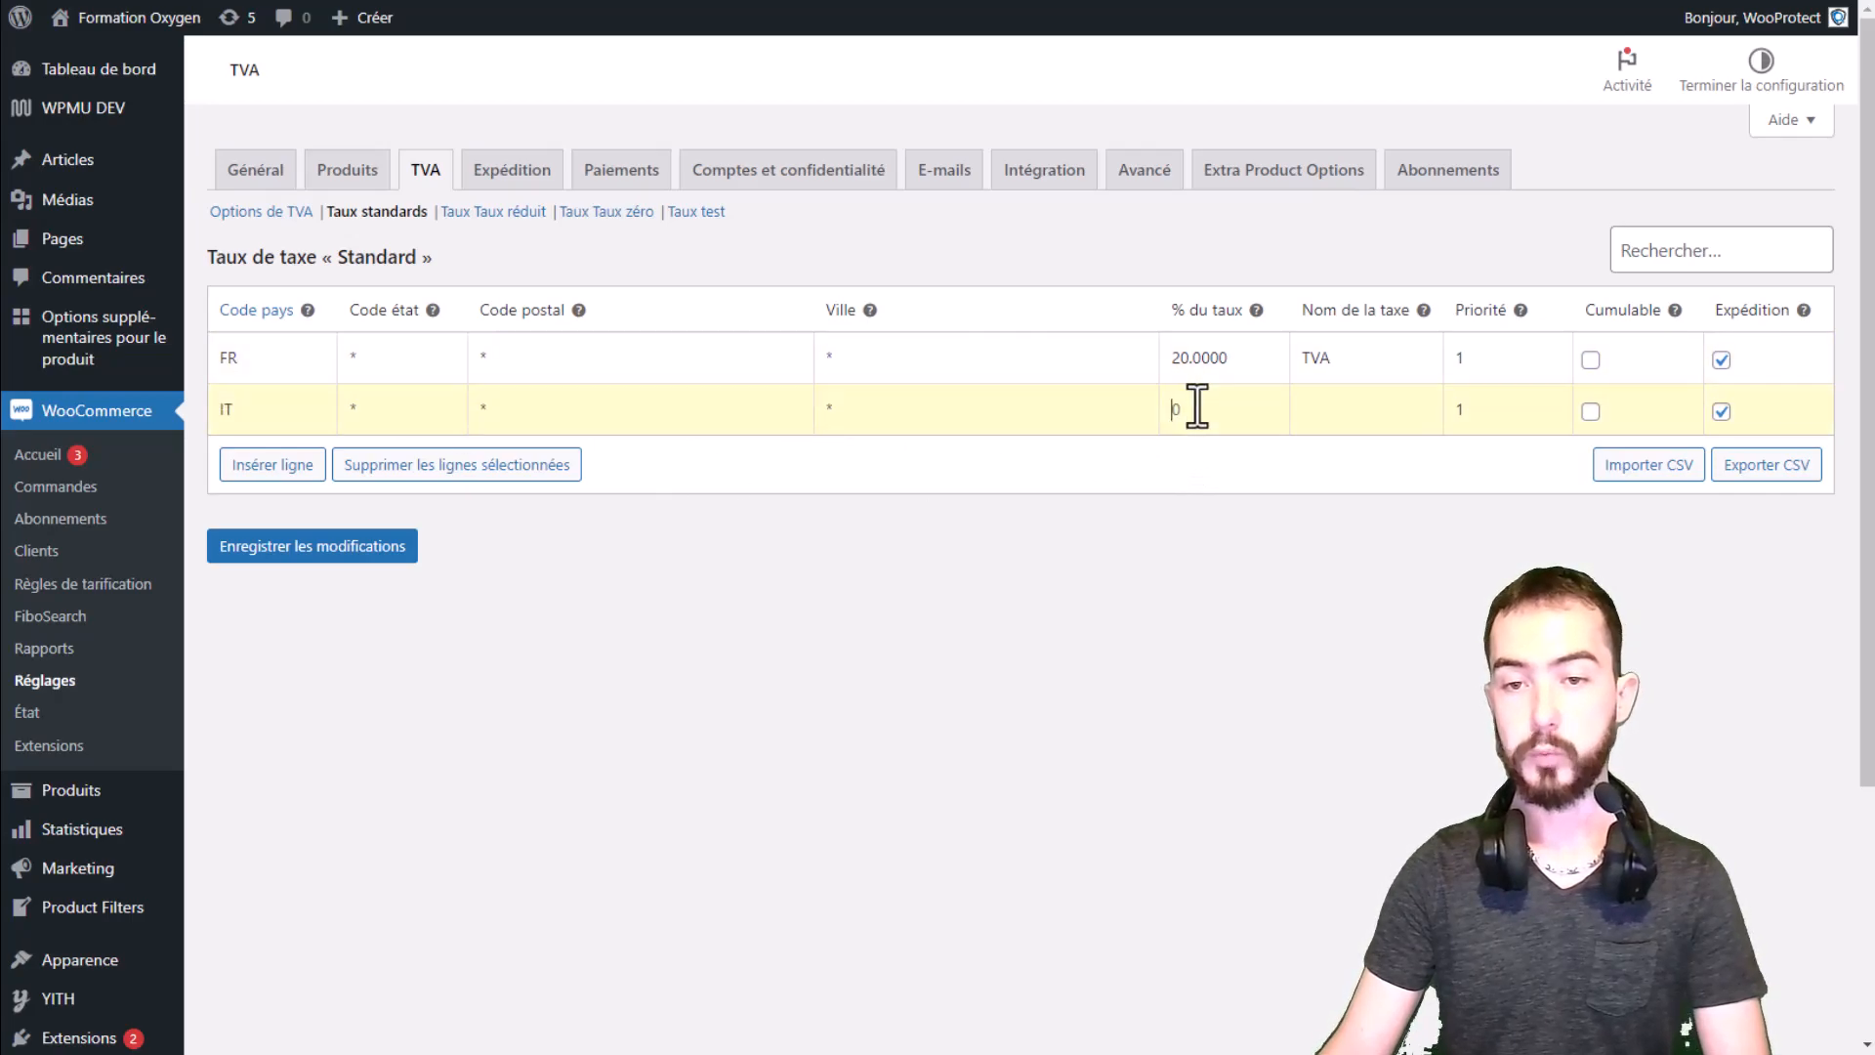
{"action": "type", "text": "15"}
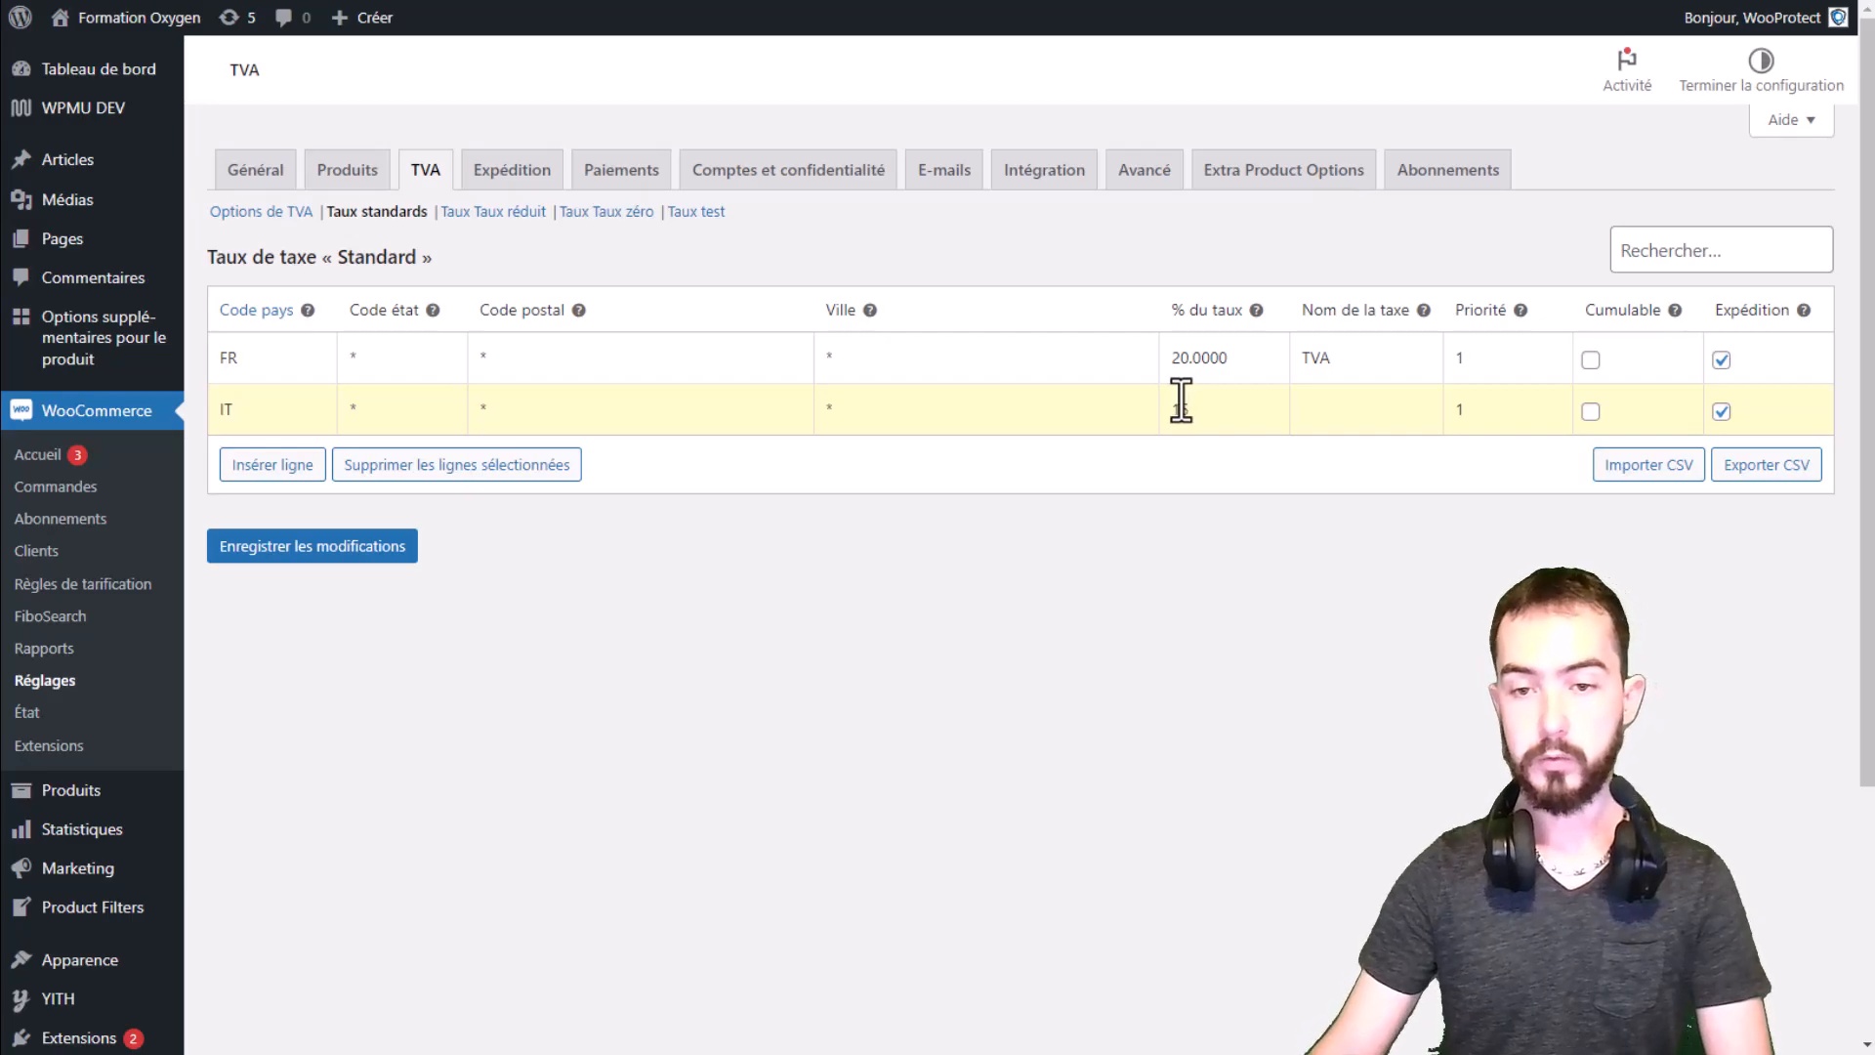
{"action": "double_click", "coordinate": [1193, 408]}
{"action": "type", "text": "18"}
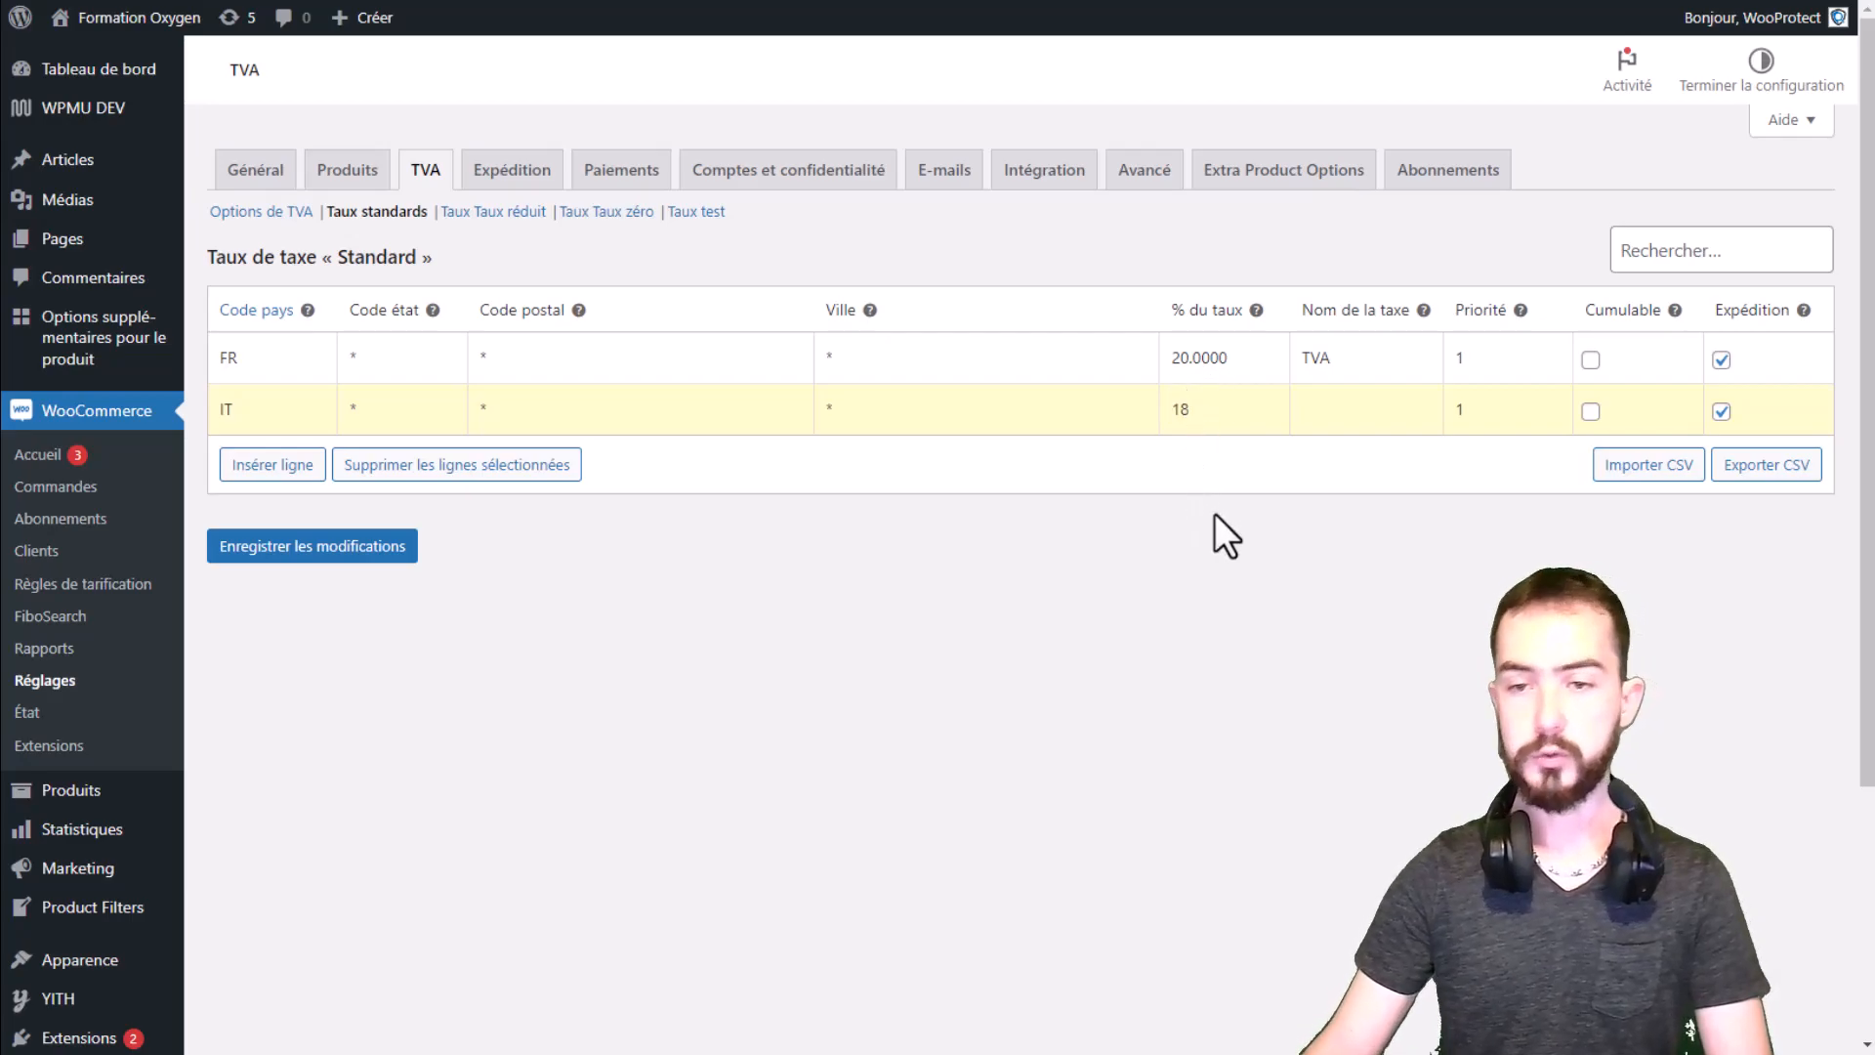
{"action": "left_click", "coordinate": [1321, 415]}
{"action": "type", "text": "TVA"}
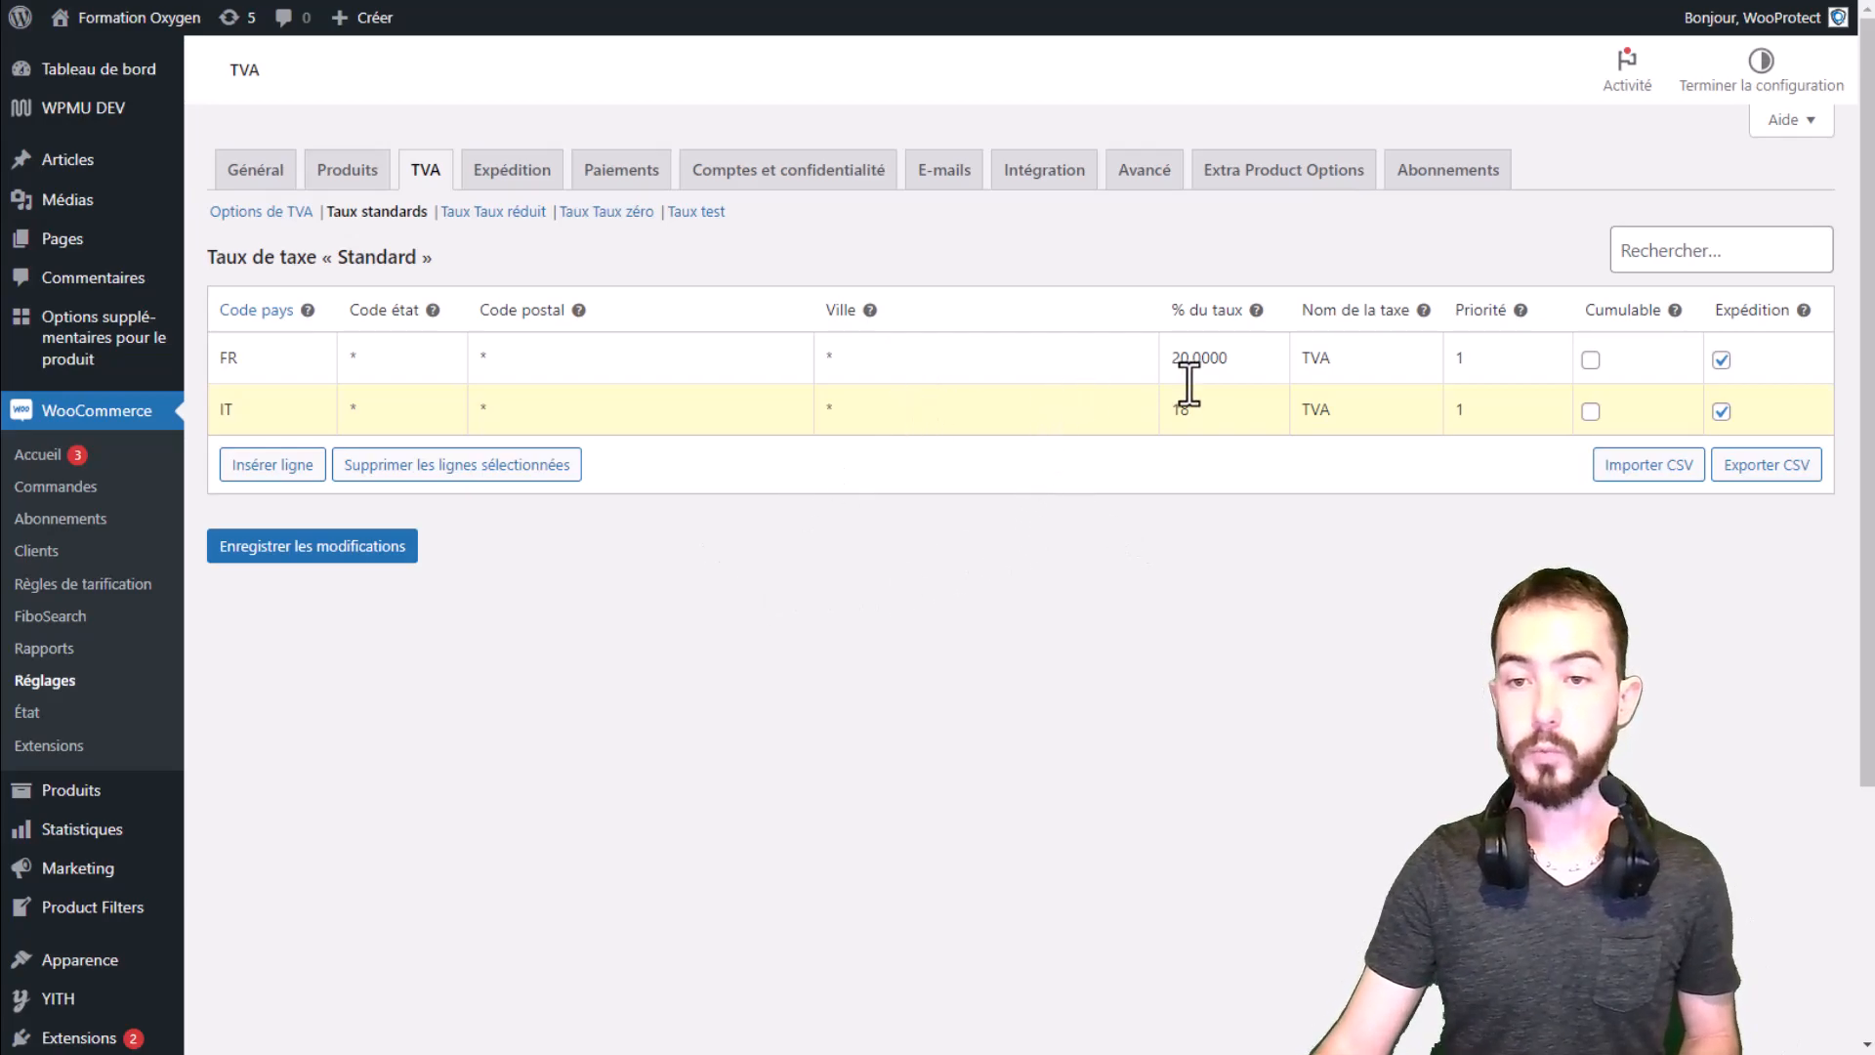
{"action": "left_click", "coordinate": [305, 549]}
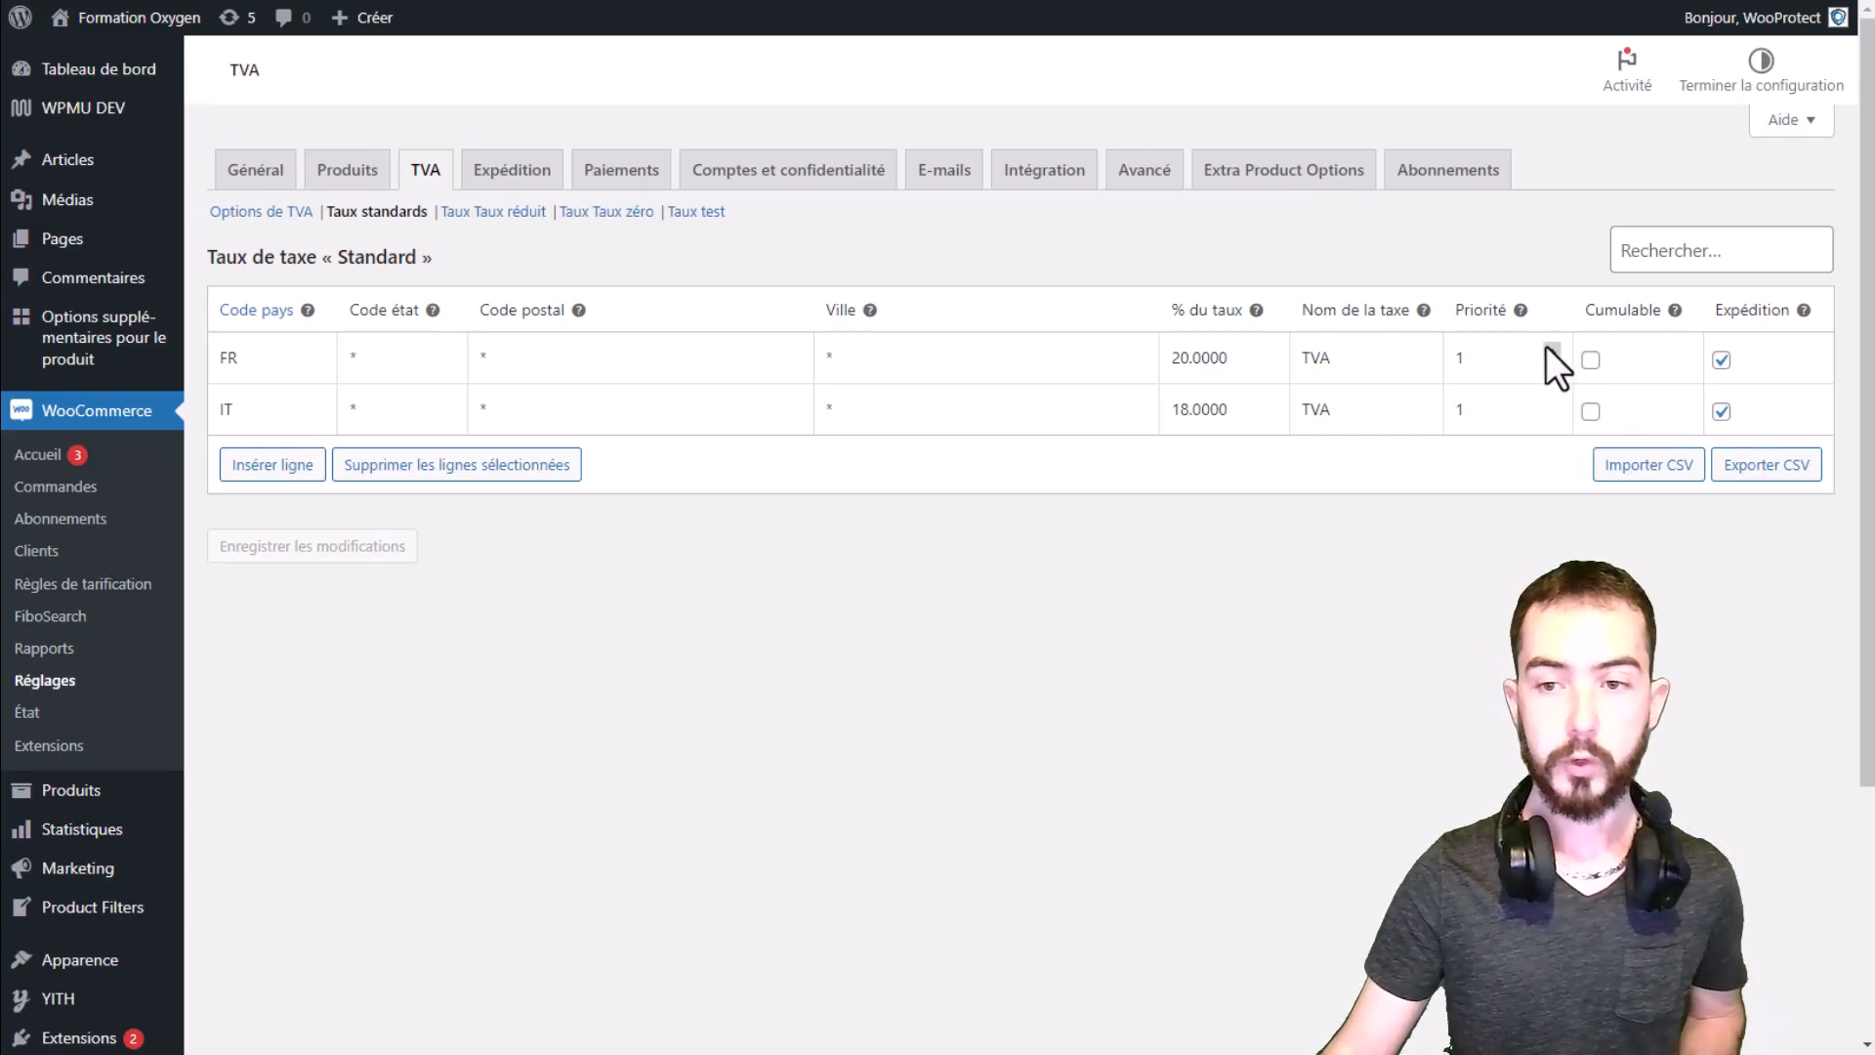
Step: Insert an FR rate for postal code 30900 and city Nimes at 2 %, named "TVA", and save the standard rates
{"action": "double_click", "coordinate": [1460, 410]}
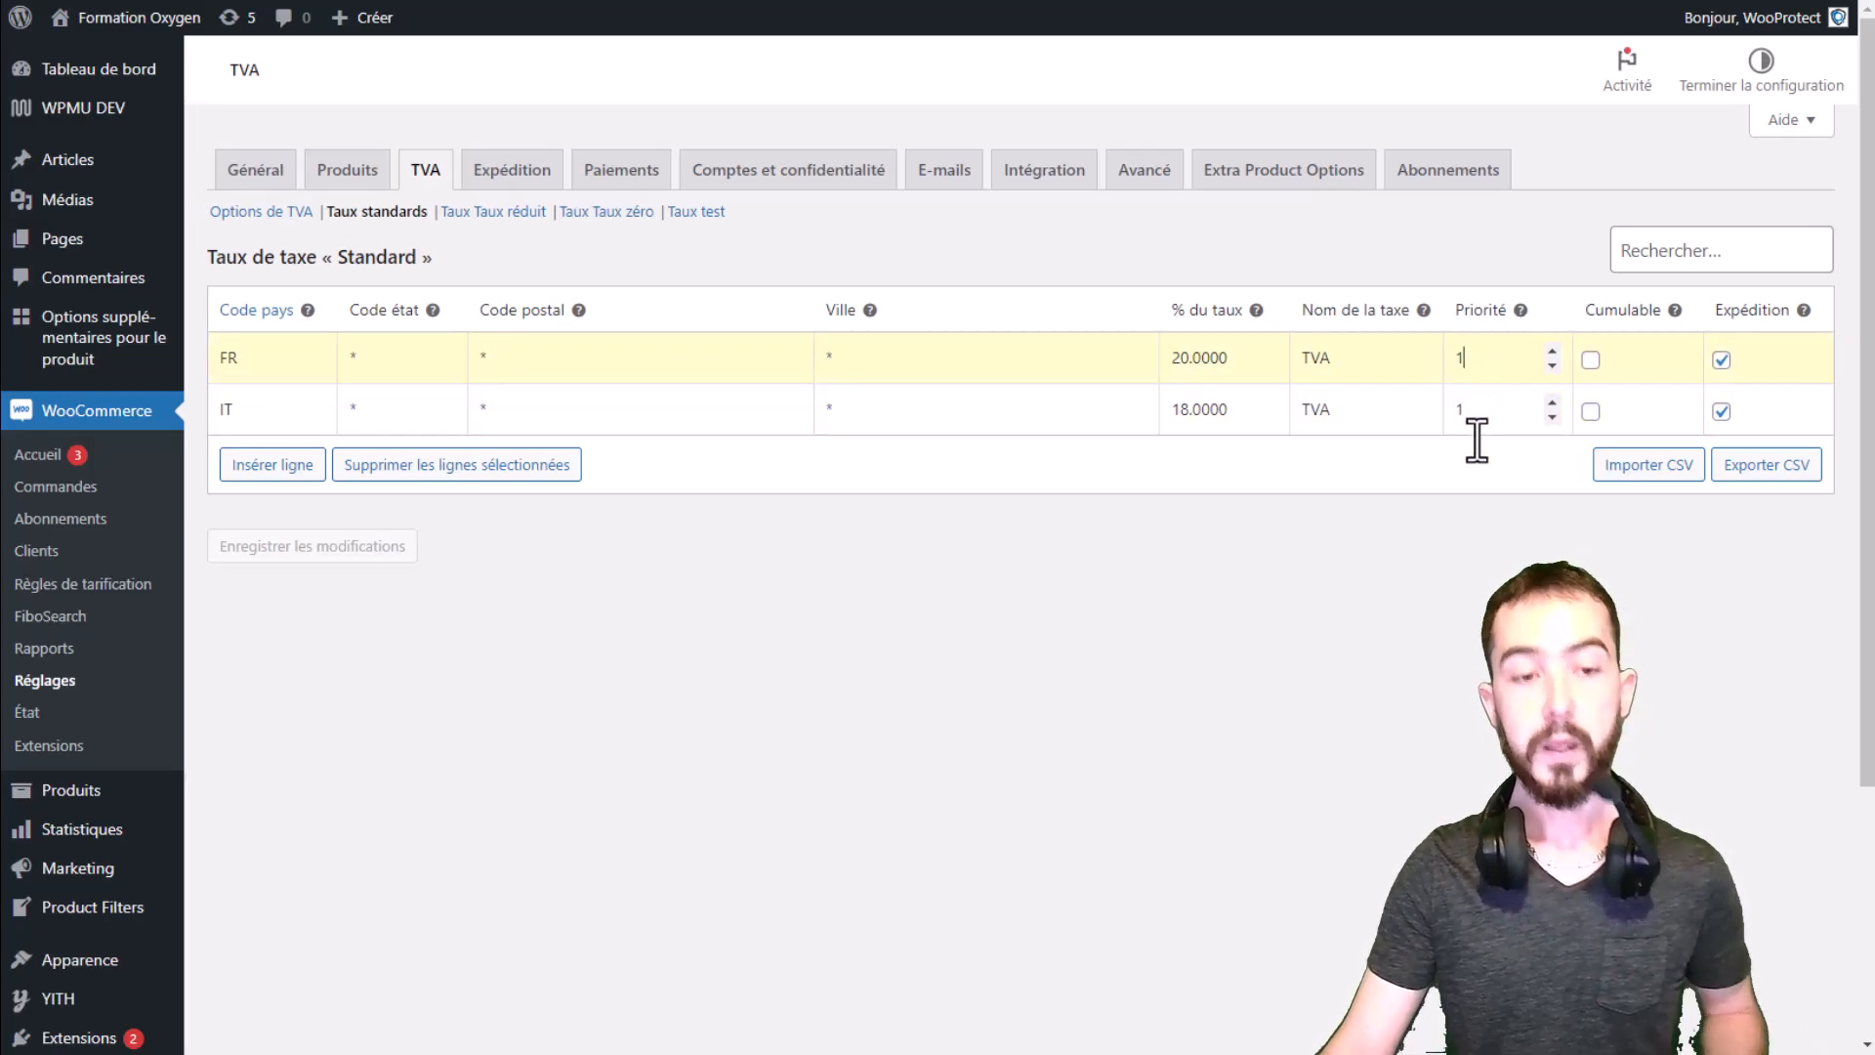
{"action": "left_click", "coordinate": [252, 467]}
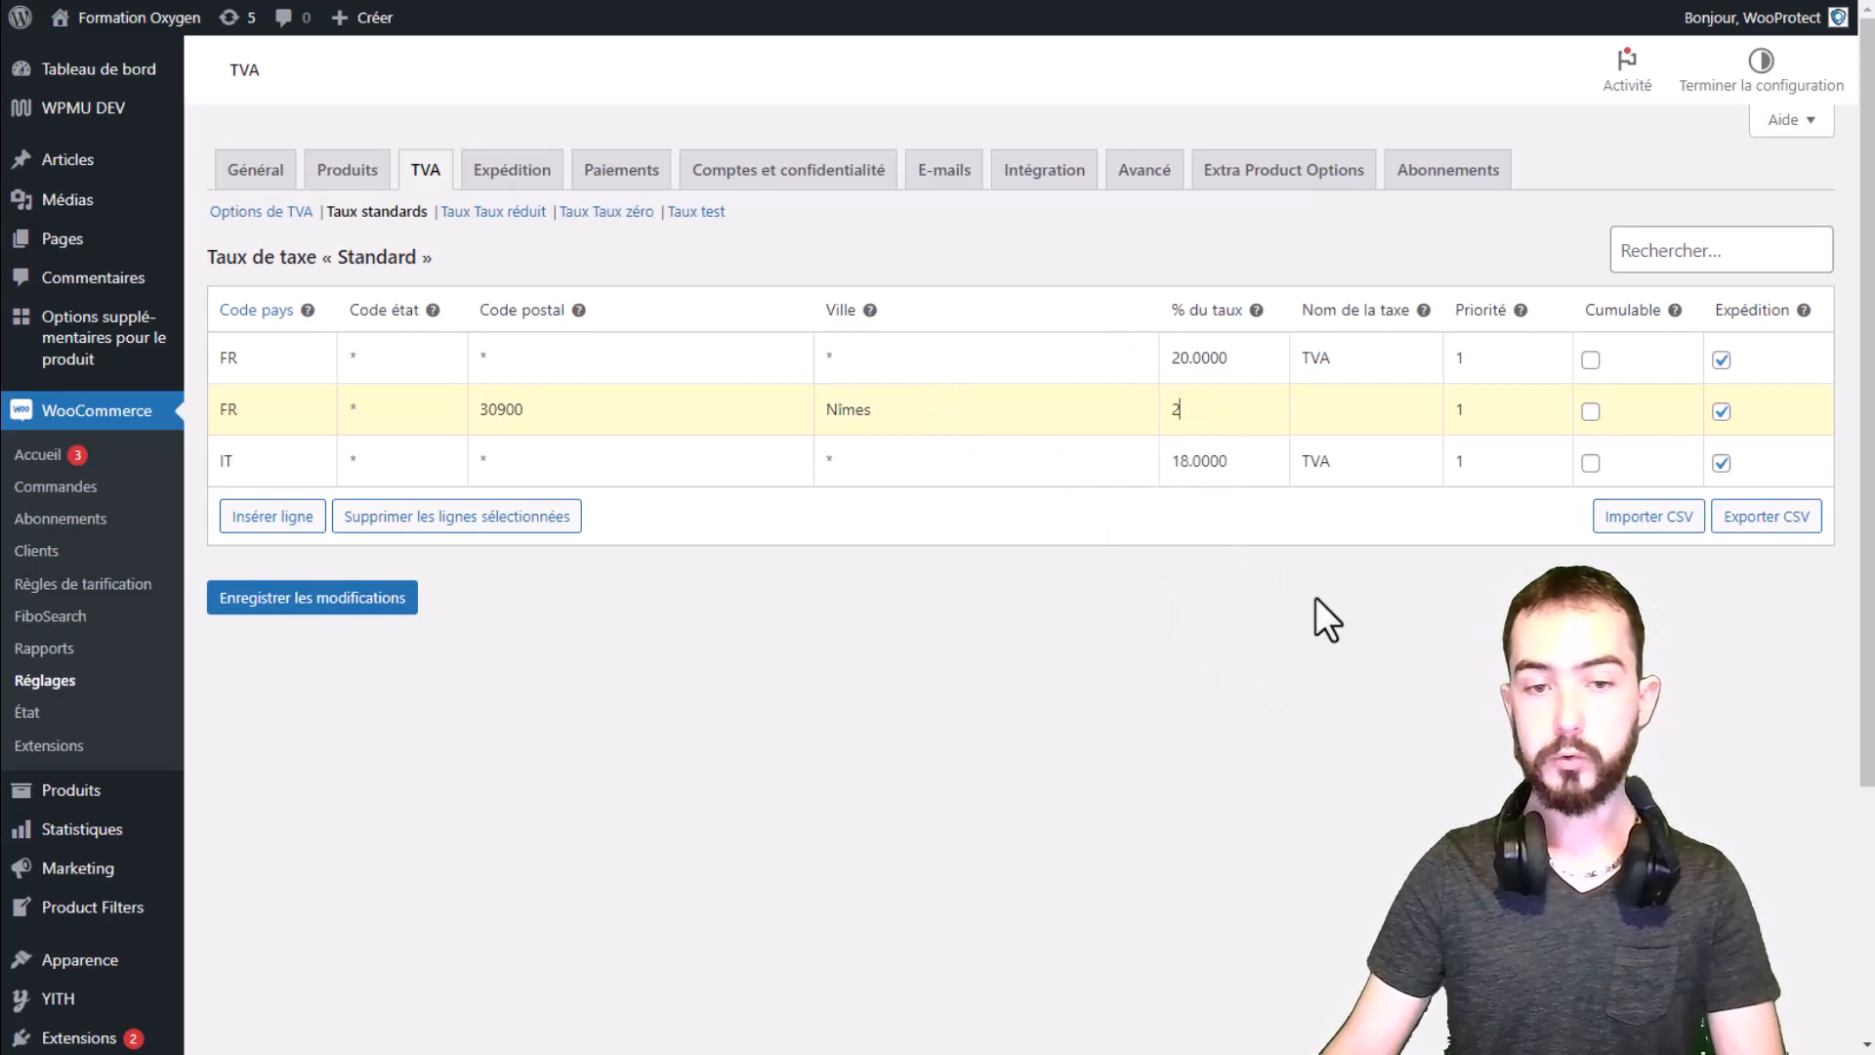
{"action": "left_click", "coordinate": [274, 598]}
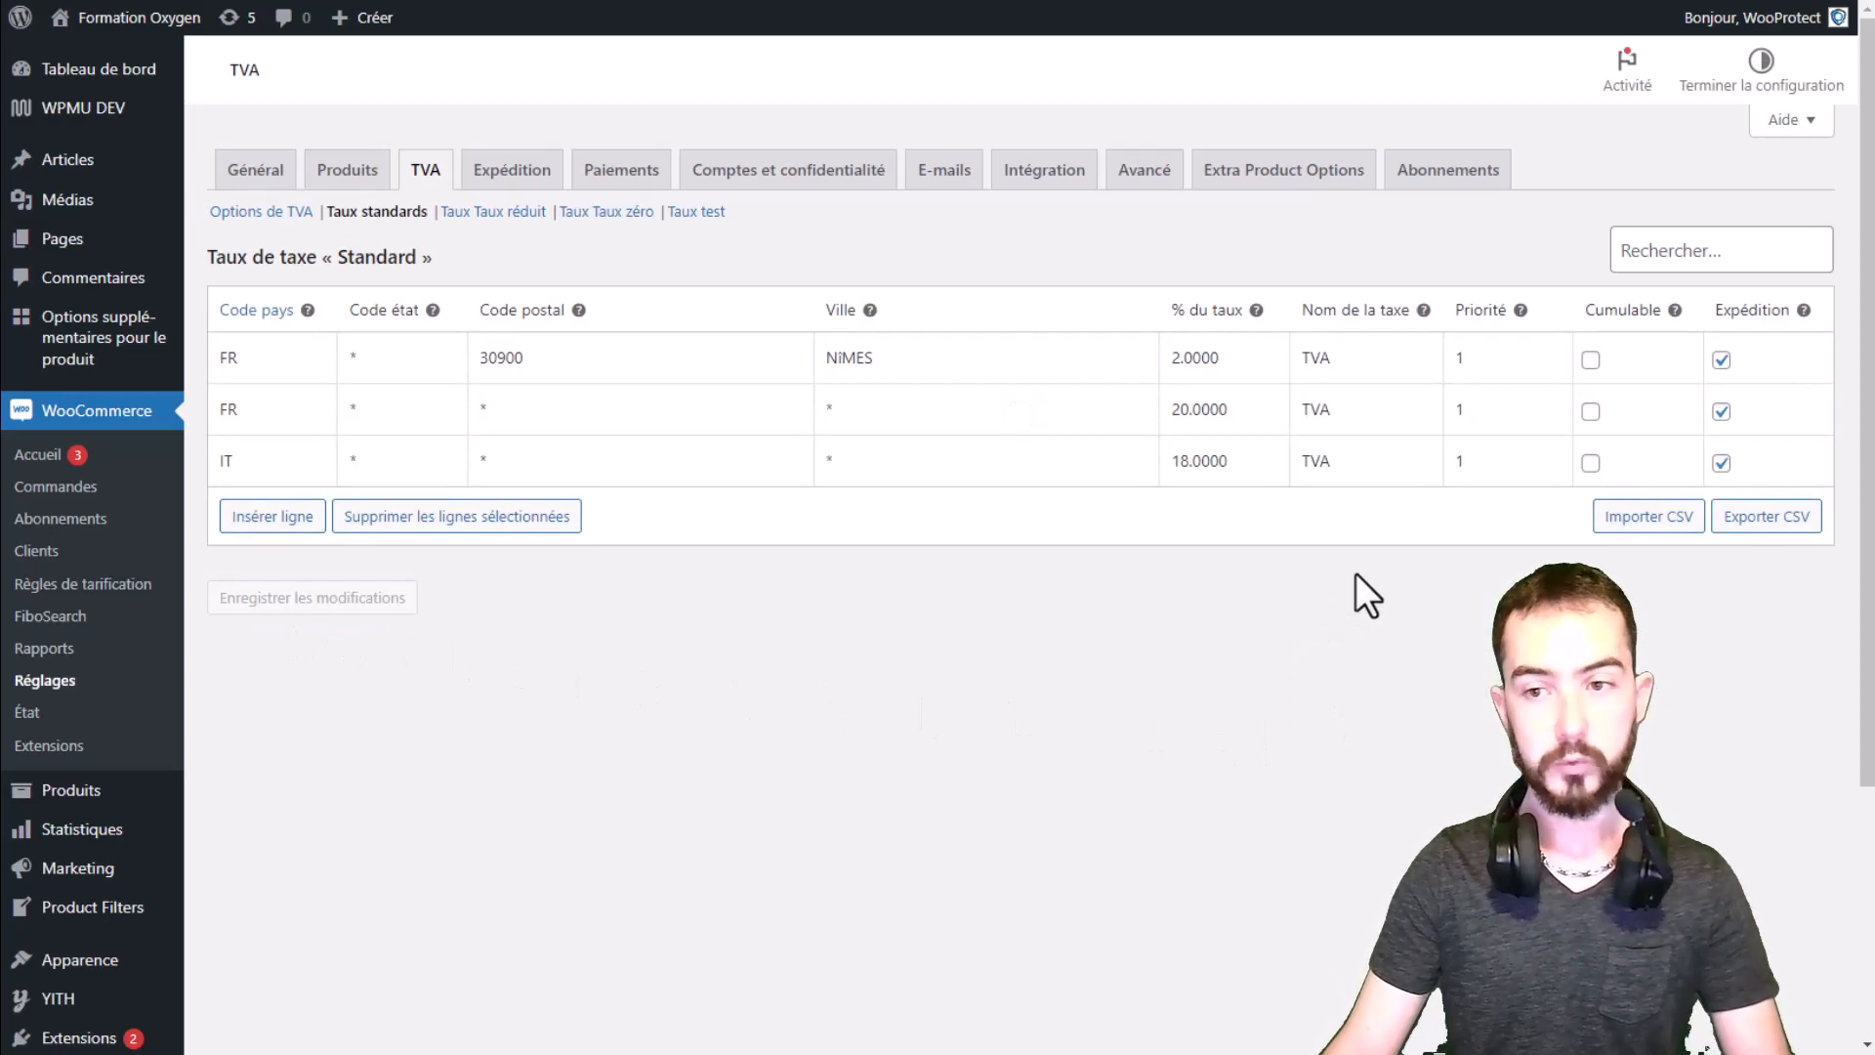
Step: Set the priority of the Nimes rate to 2 and save the standard rates
{"action": "left_click", "coordinate": [1553, 350]}
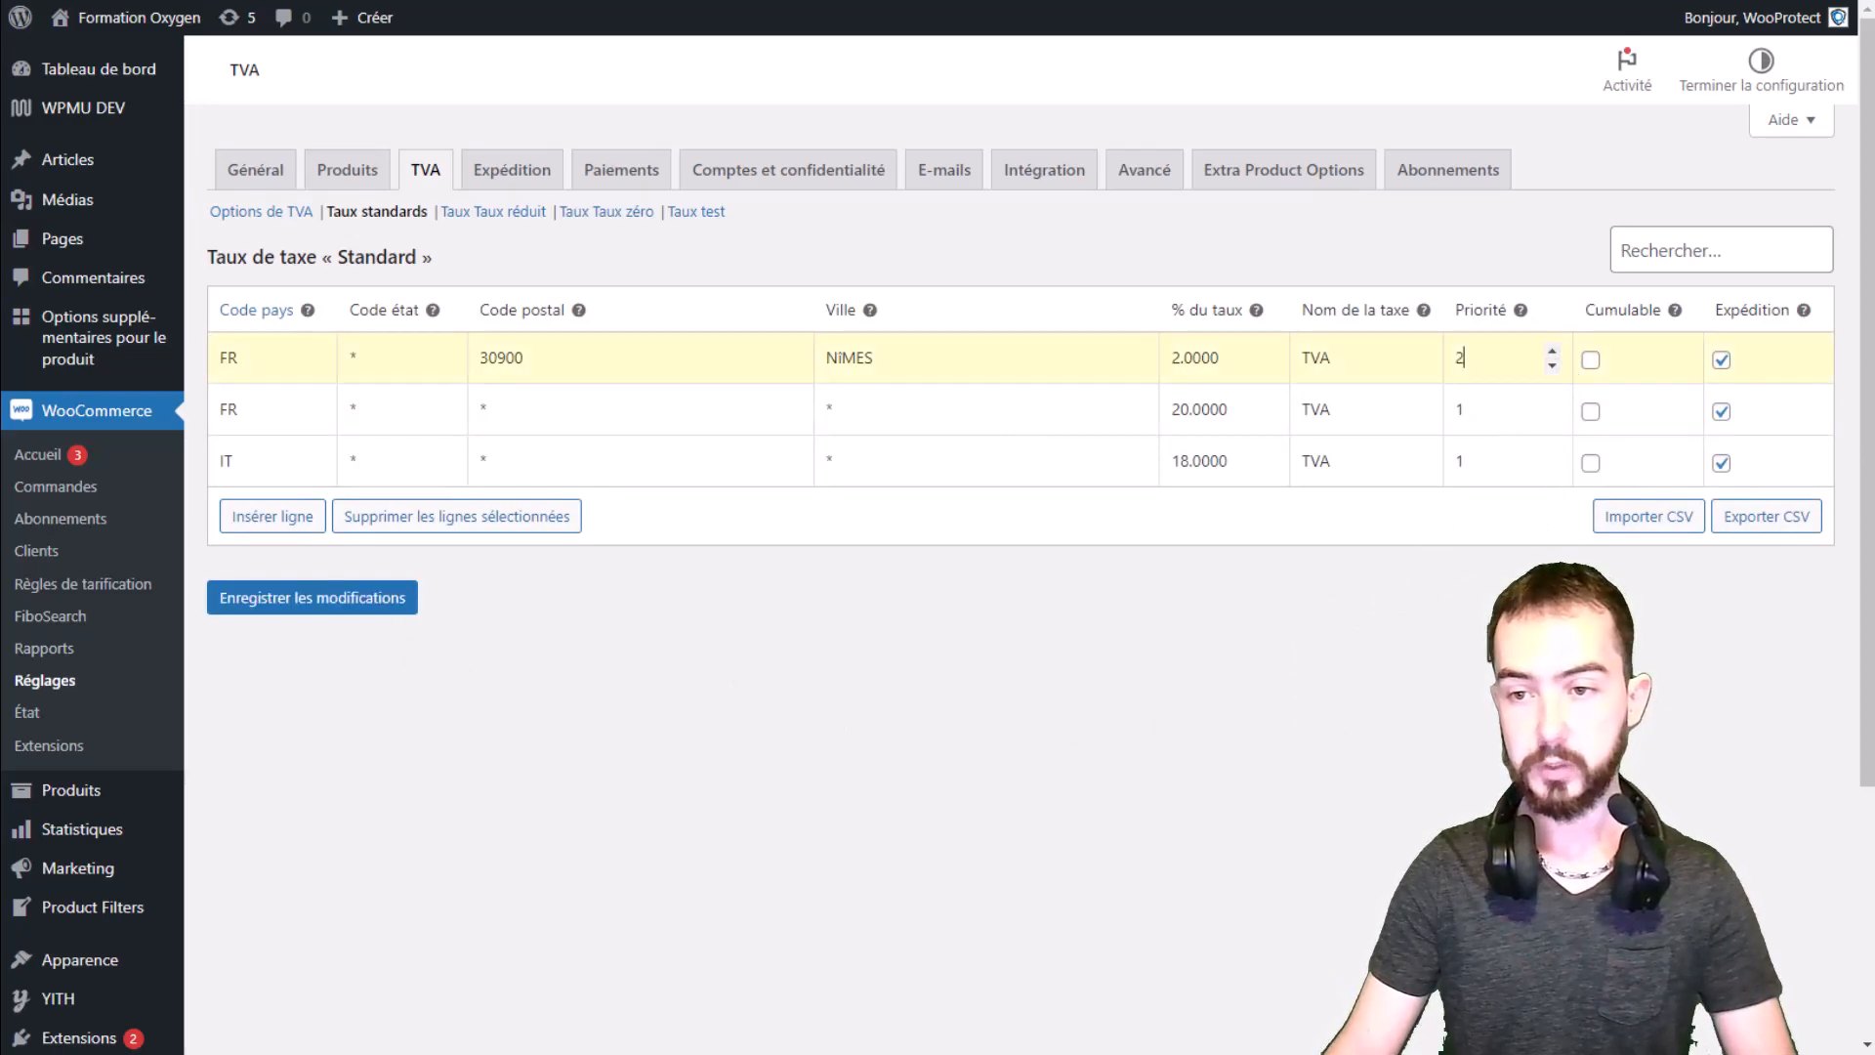
{"action": "left_click", "coordinate": [398, 586]}
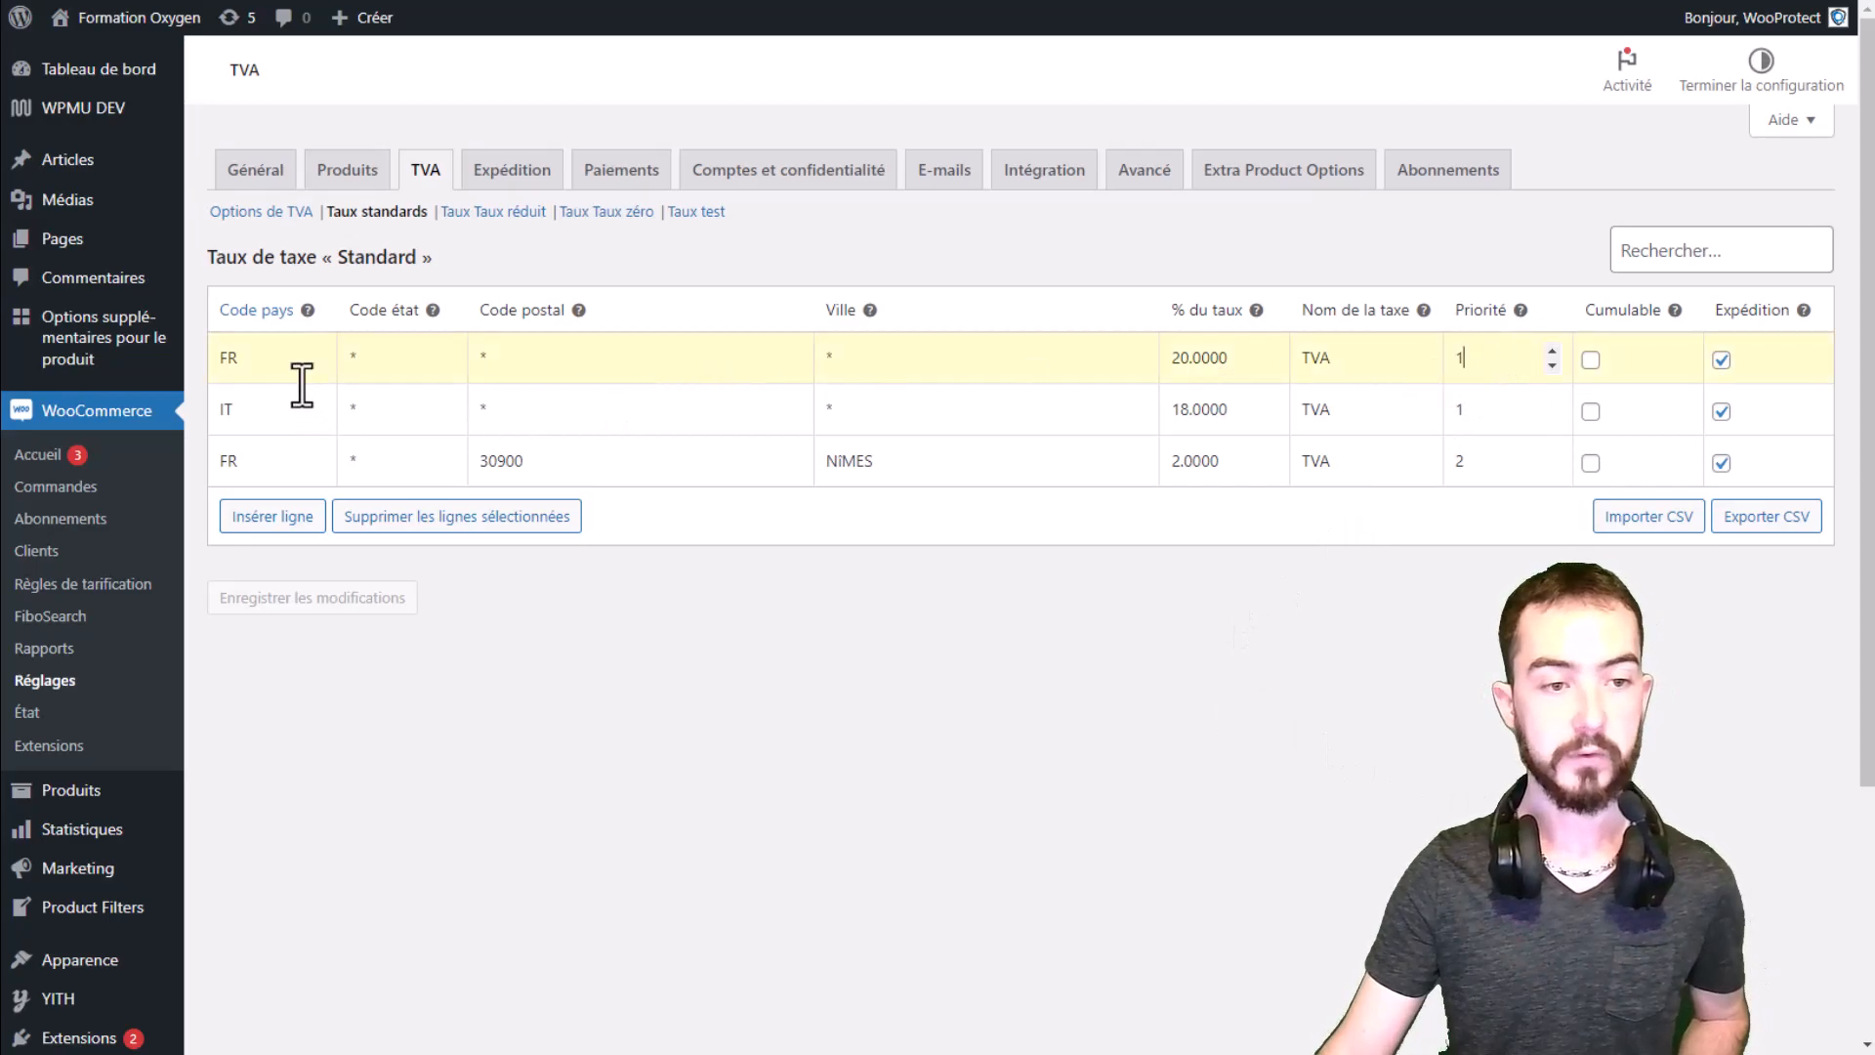
Step: Compare the general FR rate with the Nimes rate's country, postal code, city and percentage
{"action": "left_click", "coordinate": [1155, 358]}
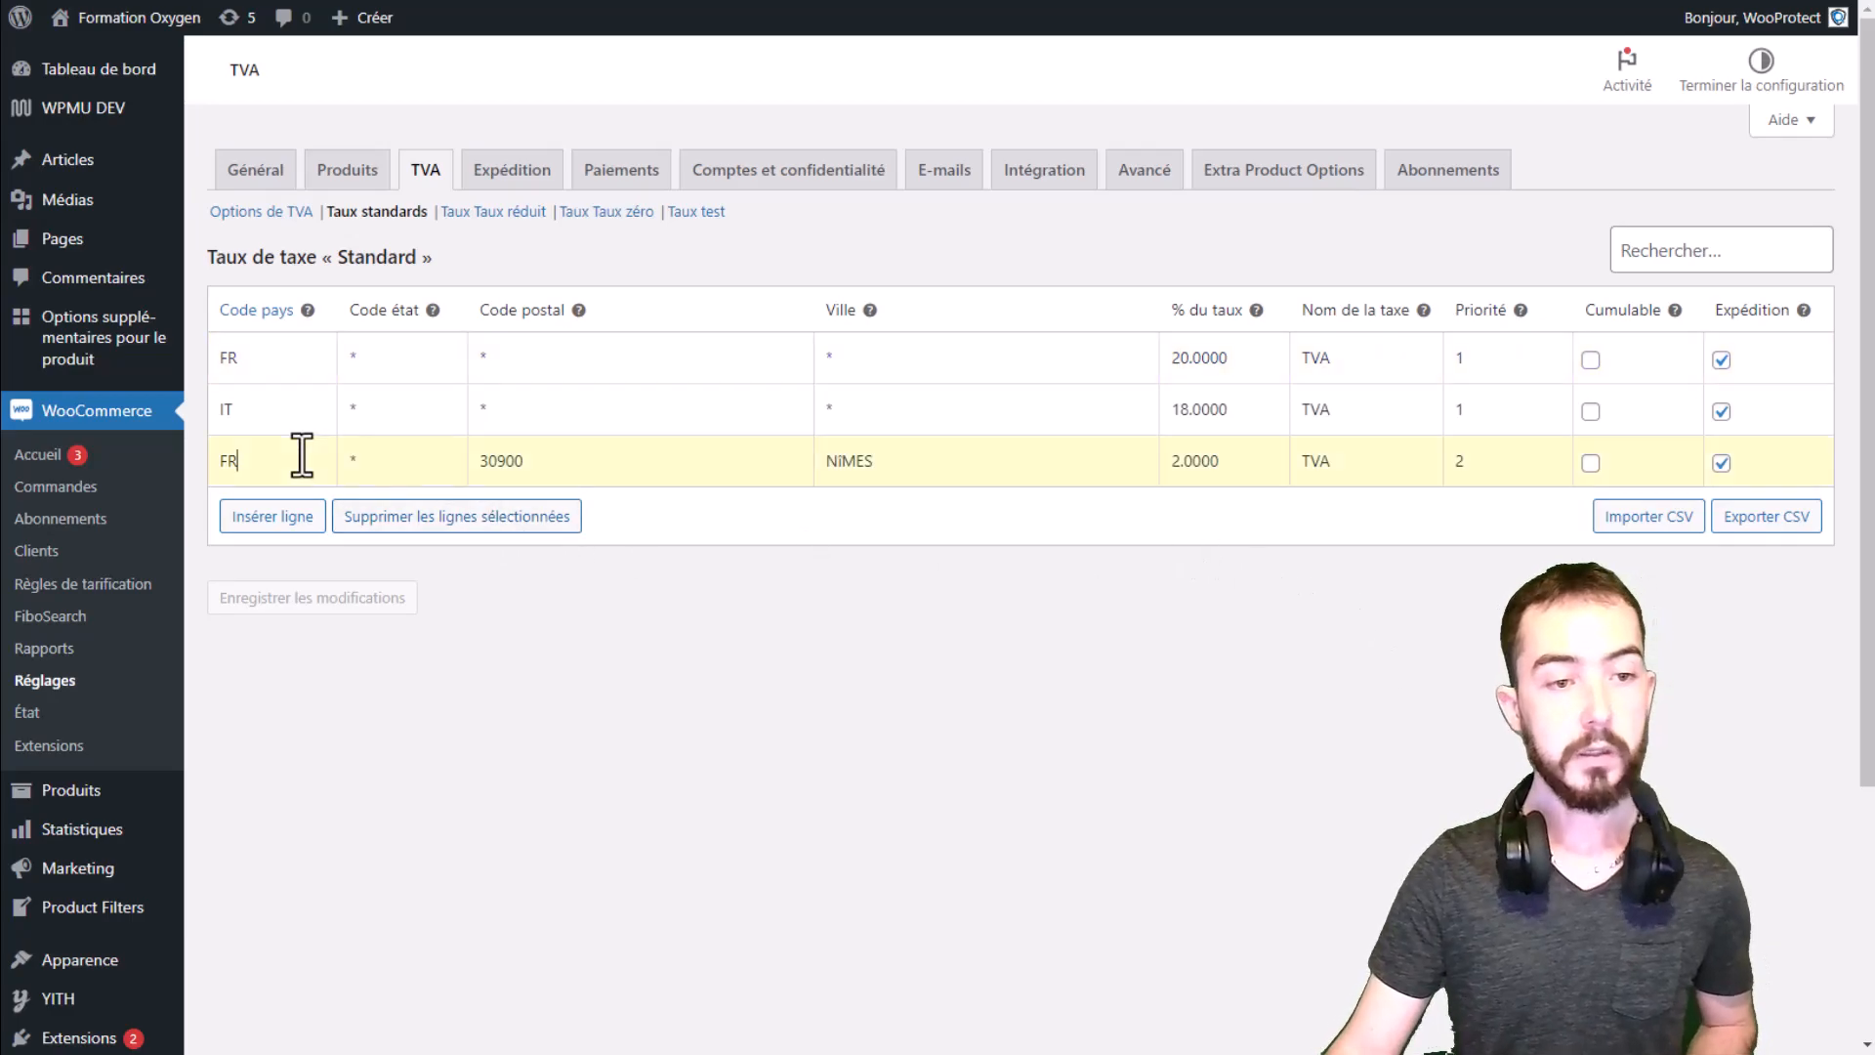
{"action": "left_click", "coordinate": [582, 475]}
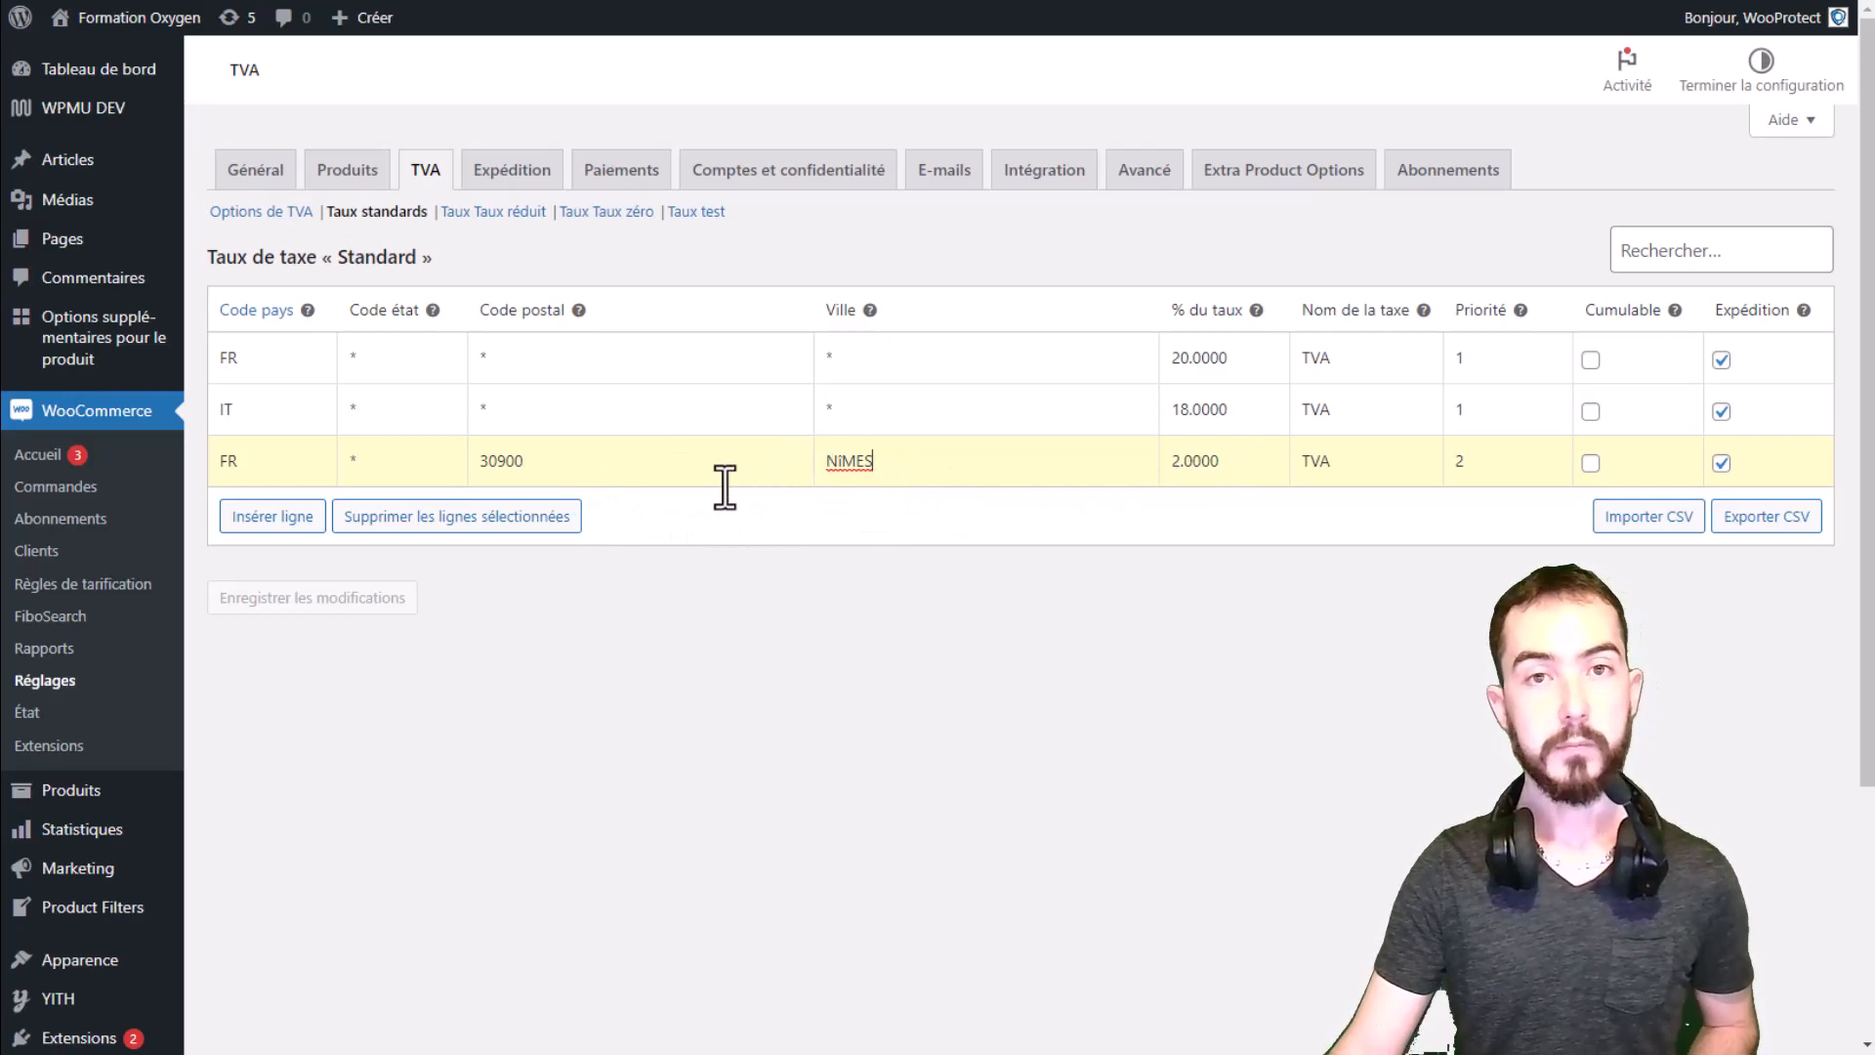
{"action": "left_click", "coordinate": [1193, 472]}
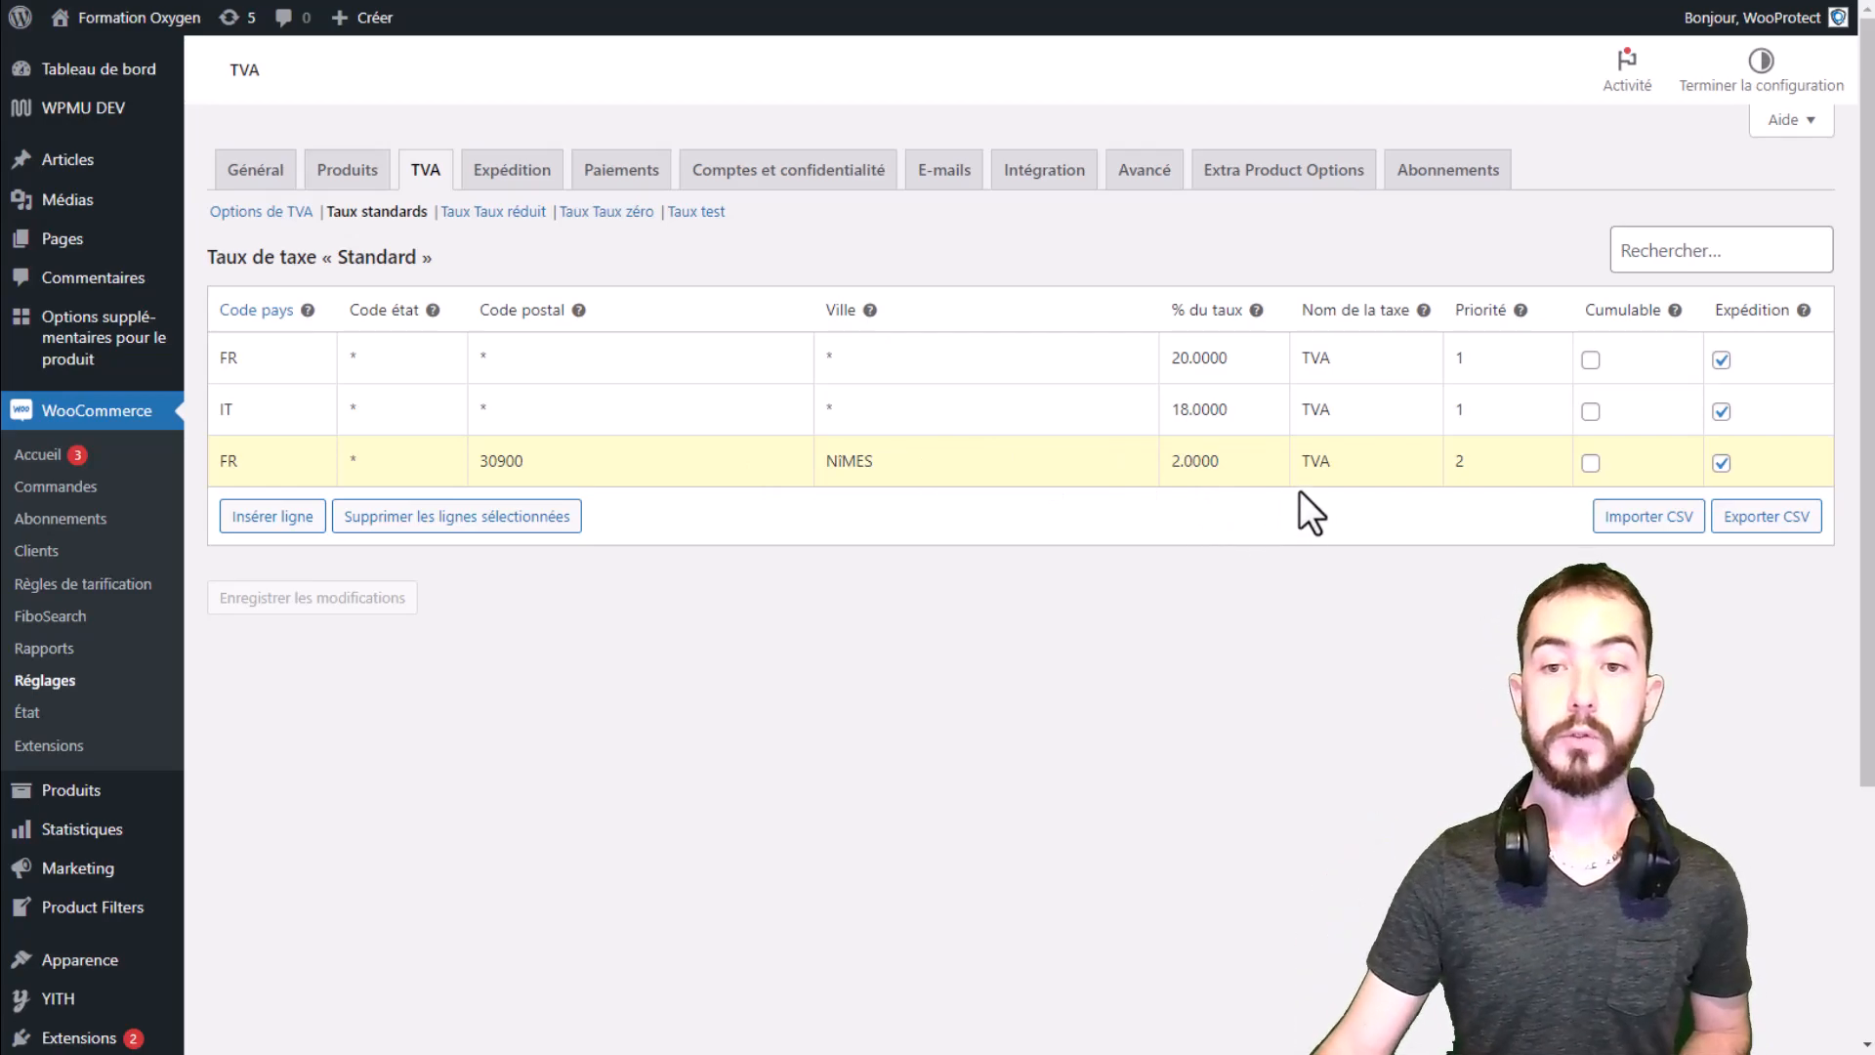
Step: Open the shop's storefront, go to the cart page and examine the TVA amounts included in the total for the Nîmes delivery
{"action": "left_click", "coordinate": [1226, 354]}
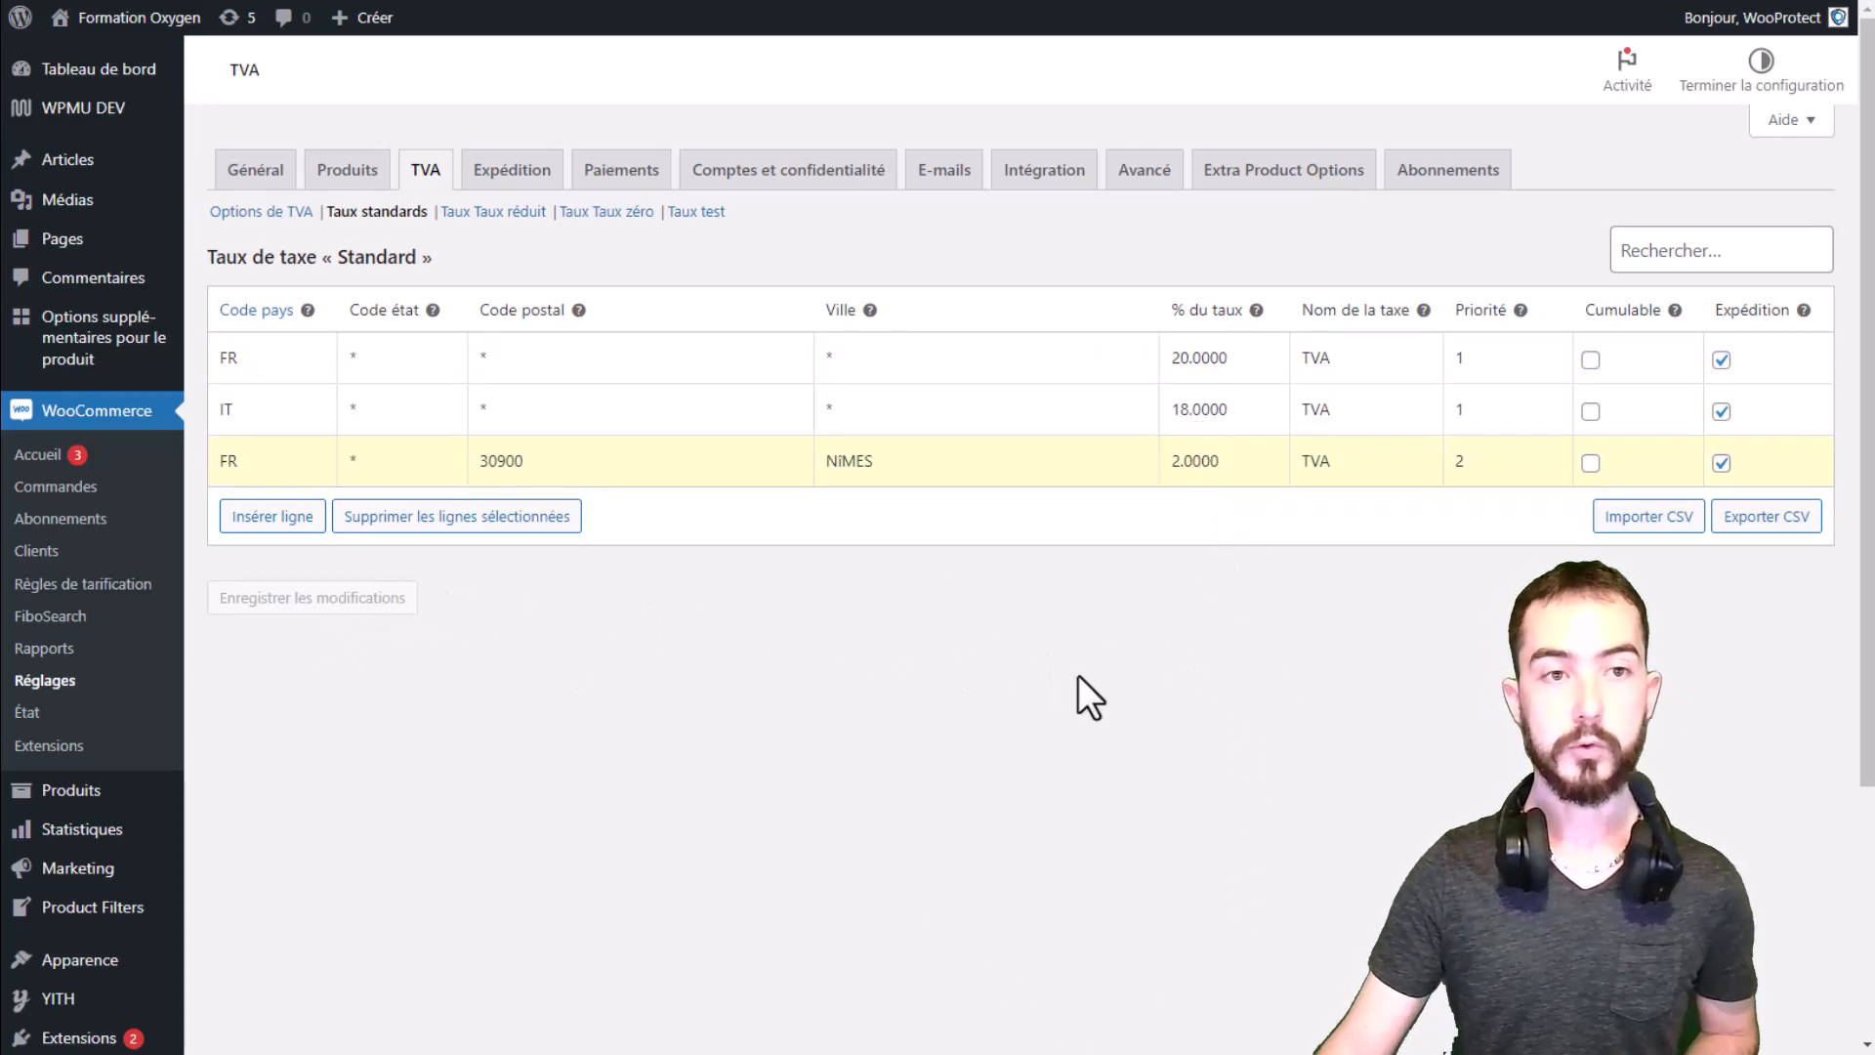
{"action": "left_click", "coordinate": [60, 17]}
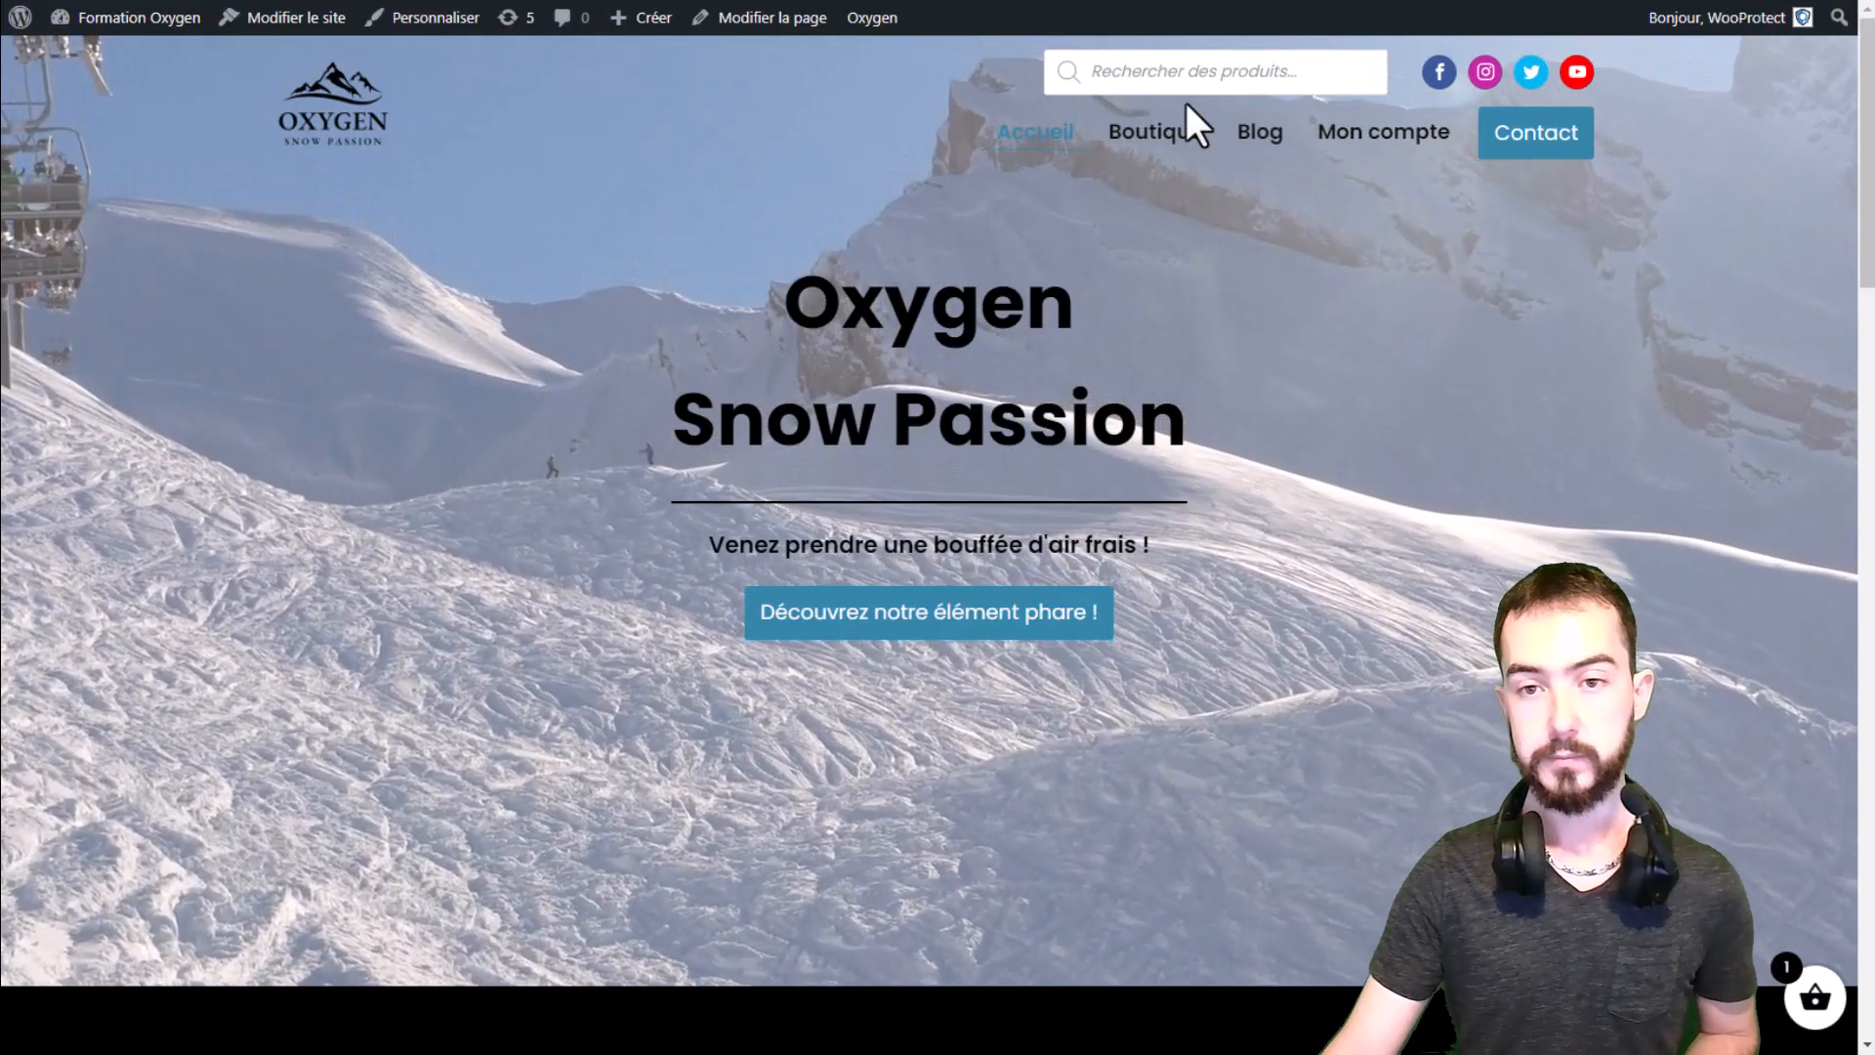
{"action": "left_click", "coordinate": [1193, 139]}
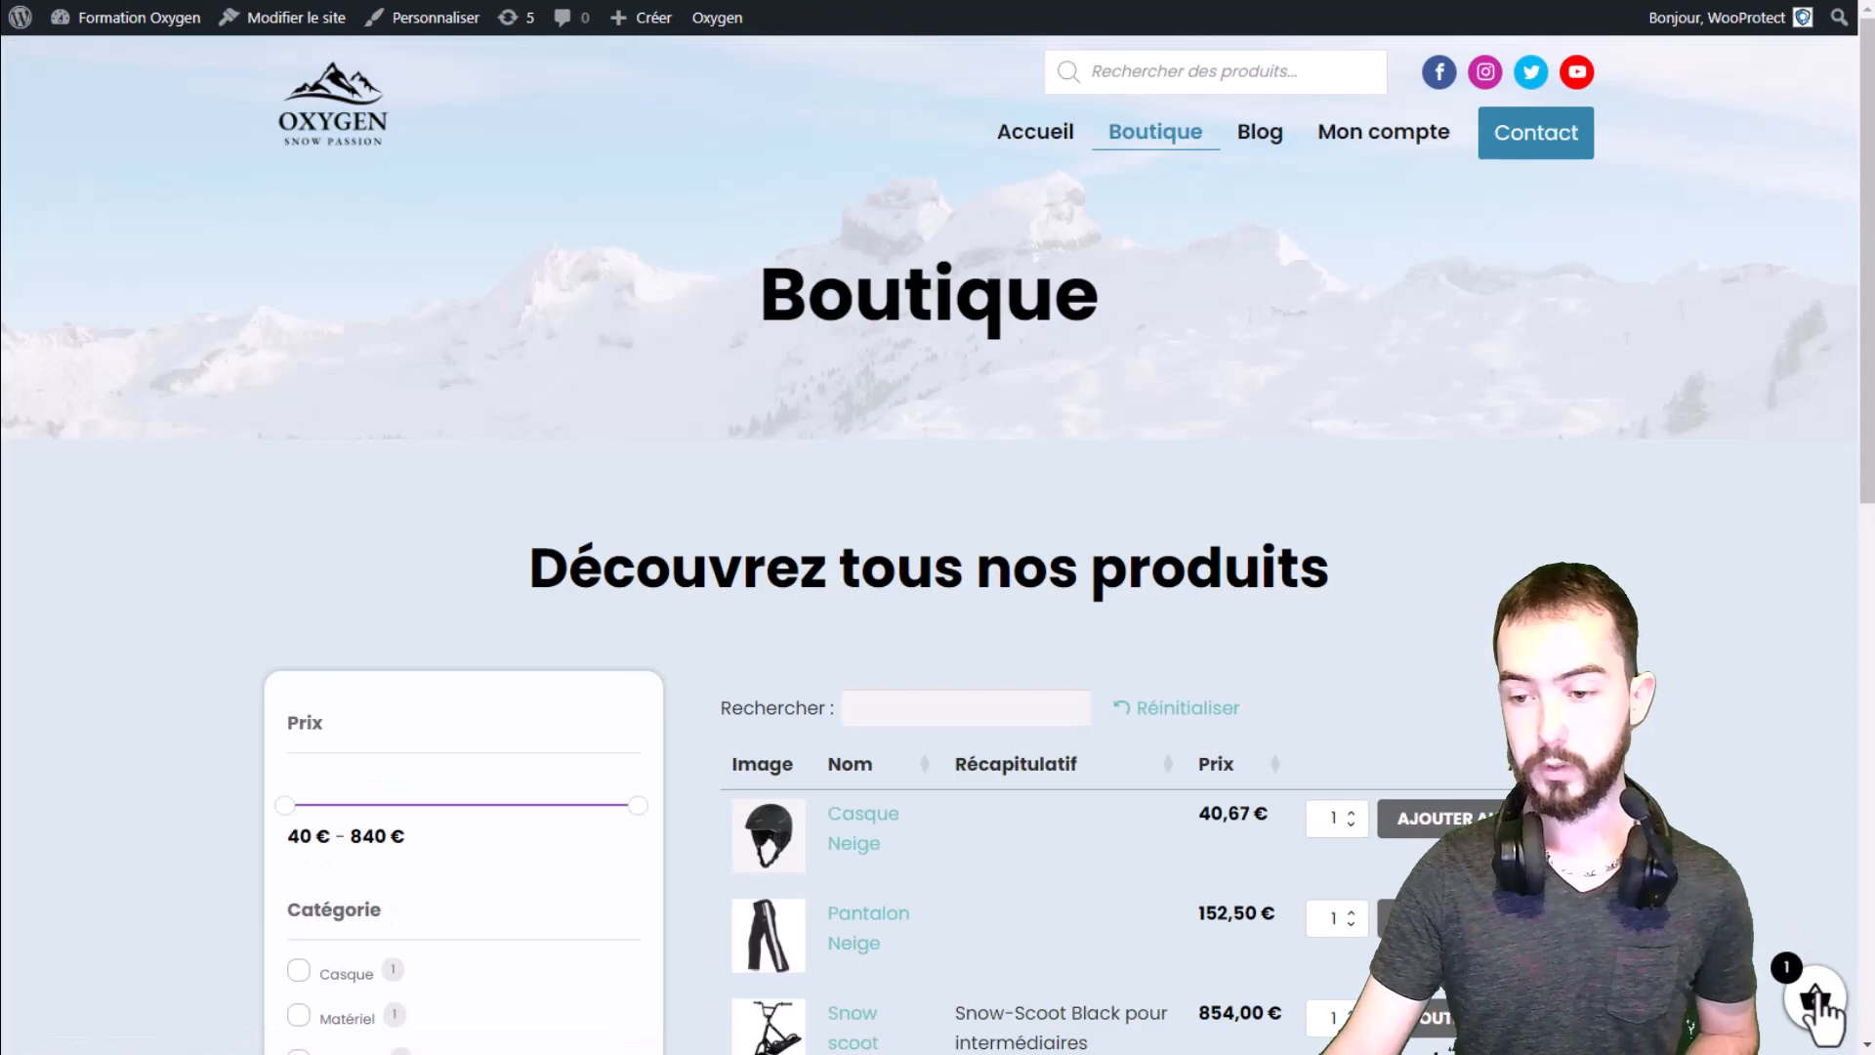
{"action": "left_click", "coordinate": [1812, 1006]}
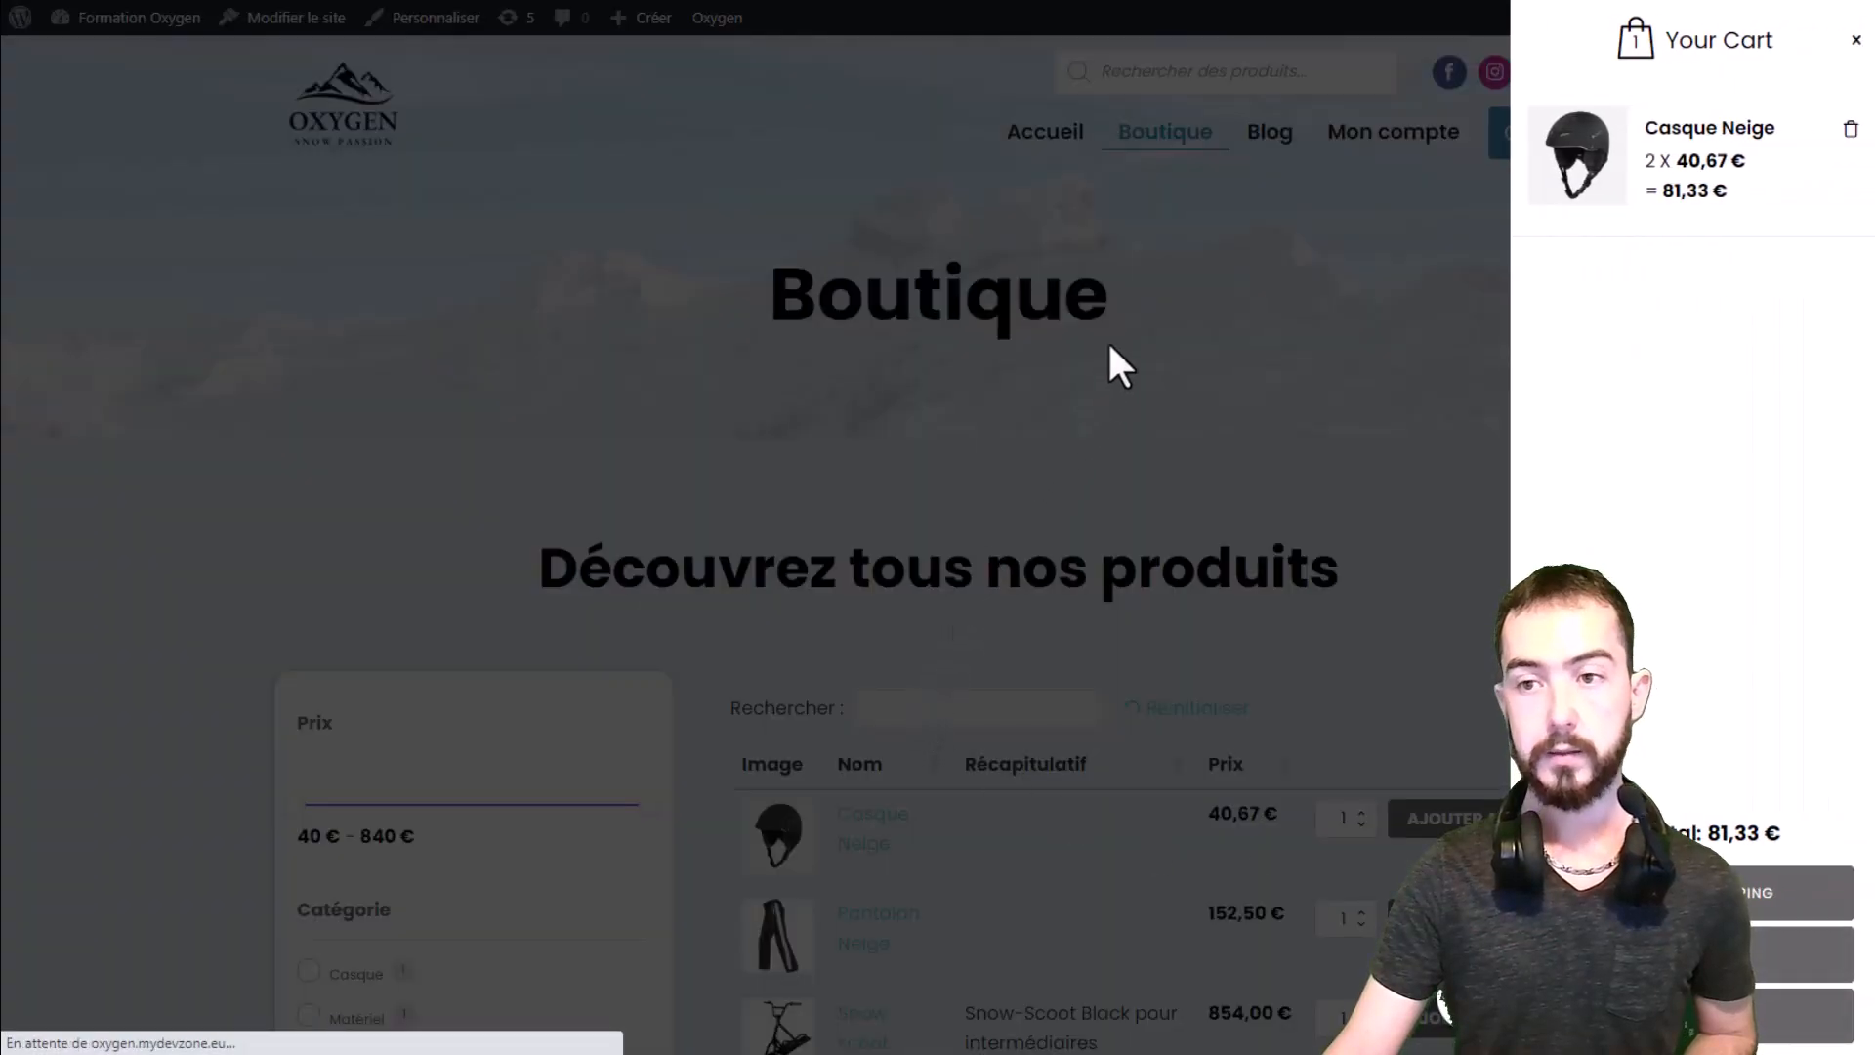
{"action": "scroll", "coordinate": [1181, 336], "scroll_direction": "down", "scroll_amount": 5}
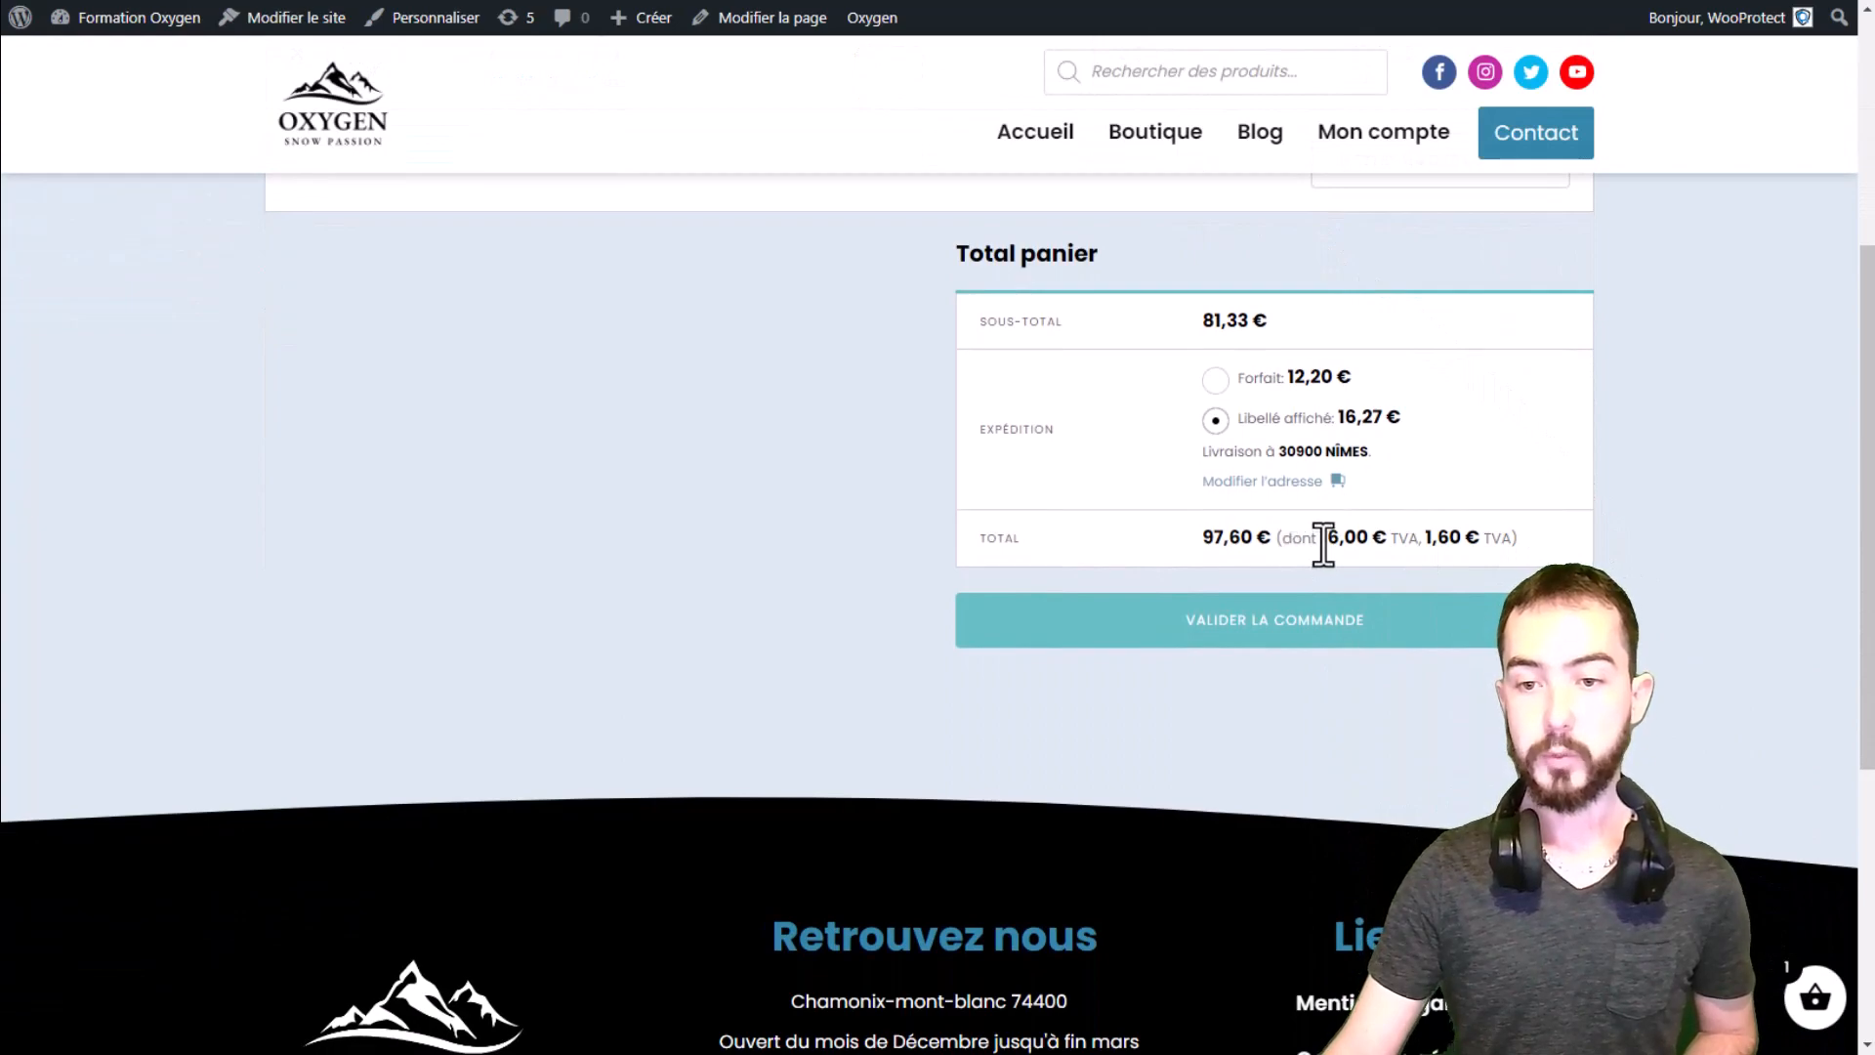
{"action": "left_click_drag", "start_coordinate": [1337, 543], "coordinate": [1478, 543]}
{"action": "left_click_drag", "start_coordinate": [1305, 540], "coordinate": [1492, 540]}
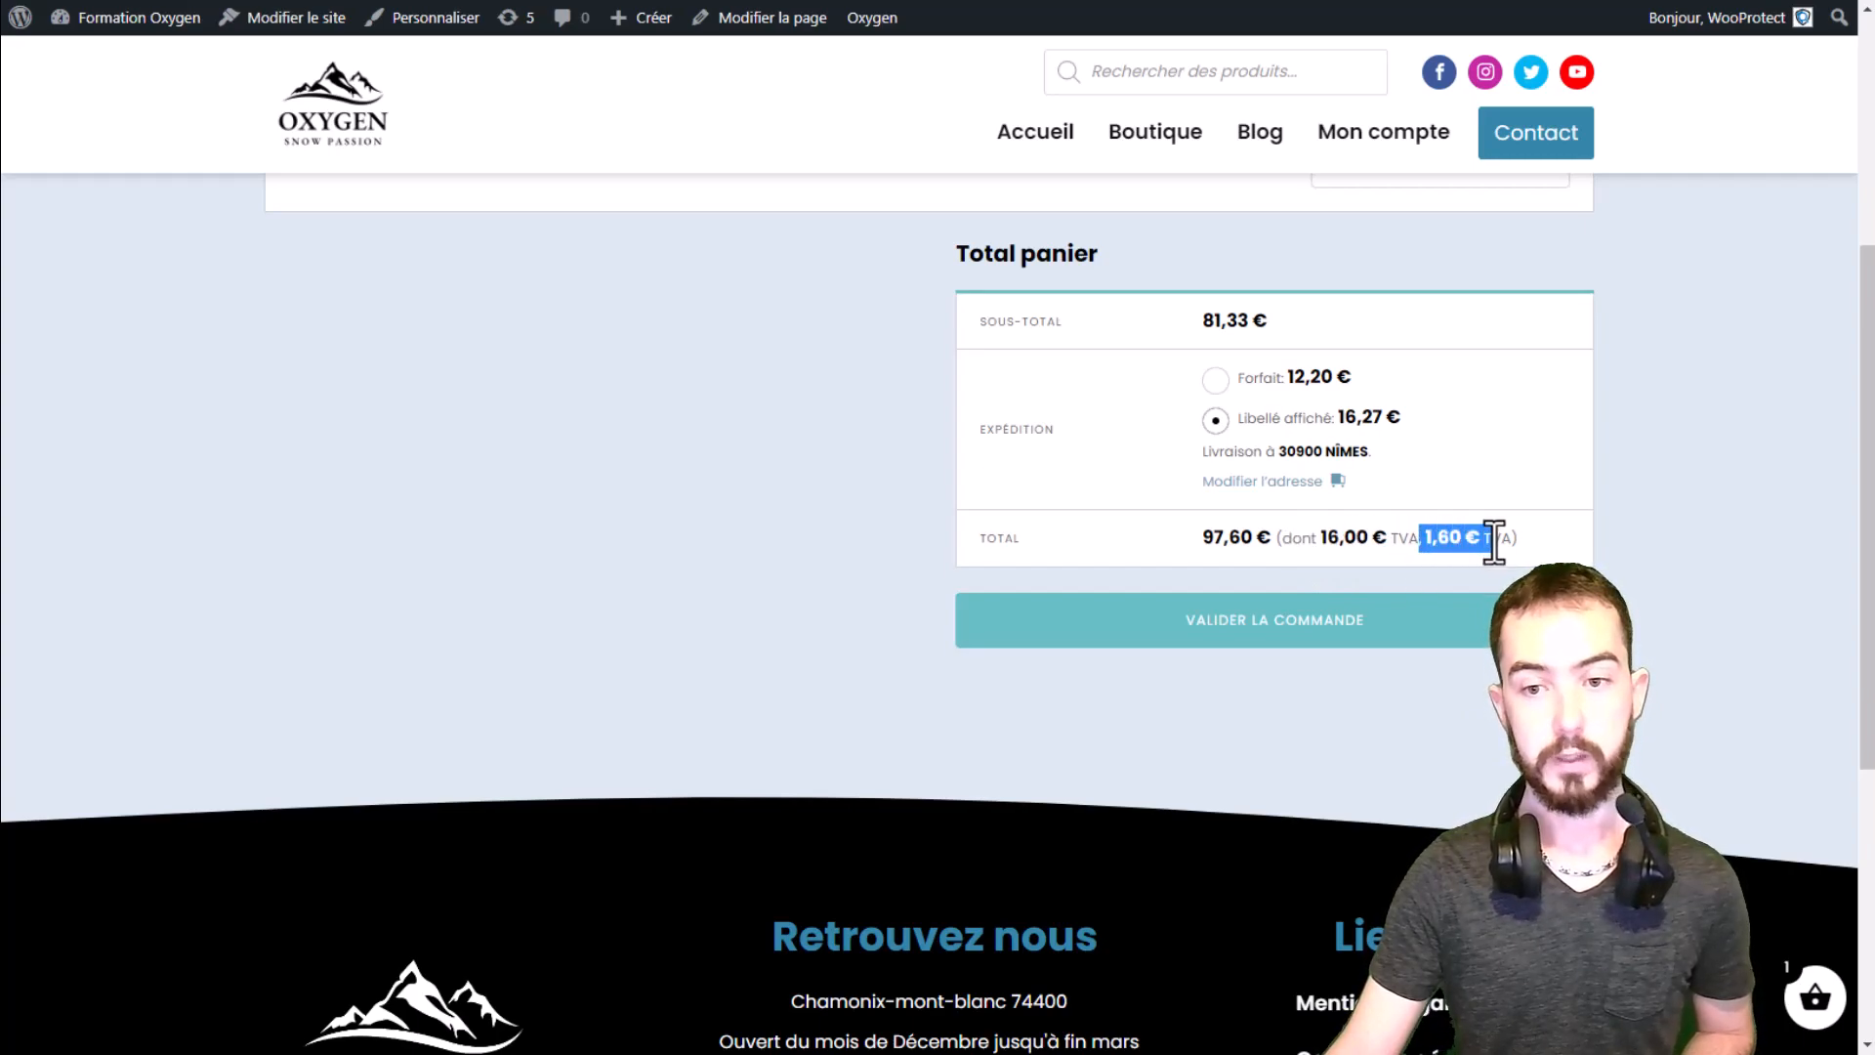
{"action": "left_click", "coordinate": [1494, 543]}
{"action": "left_click_drag", "start_coordinate": [1328, 540], "coordinate": [1519, 547]}
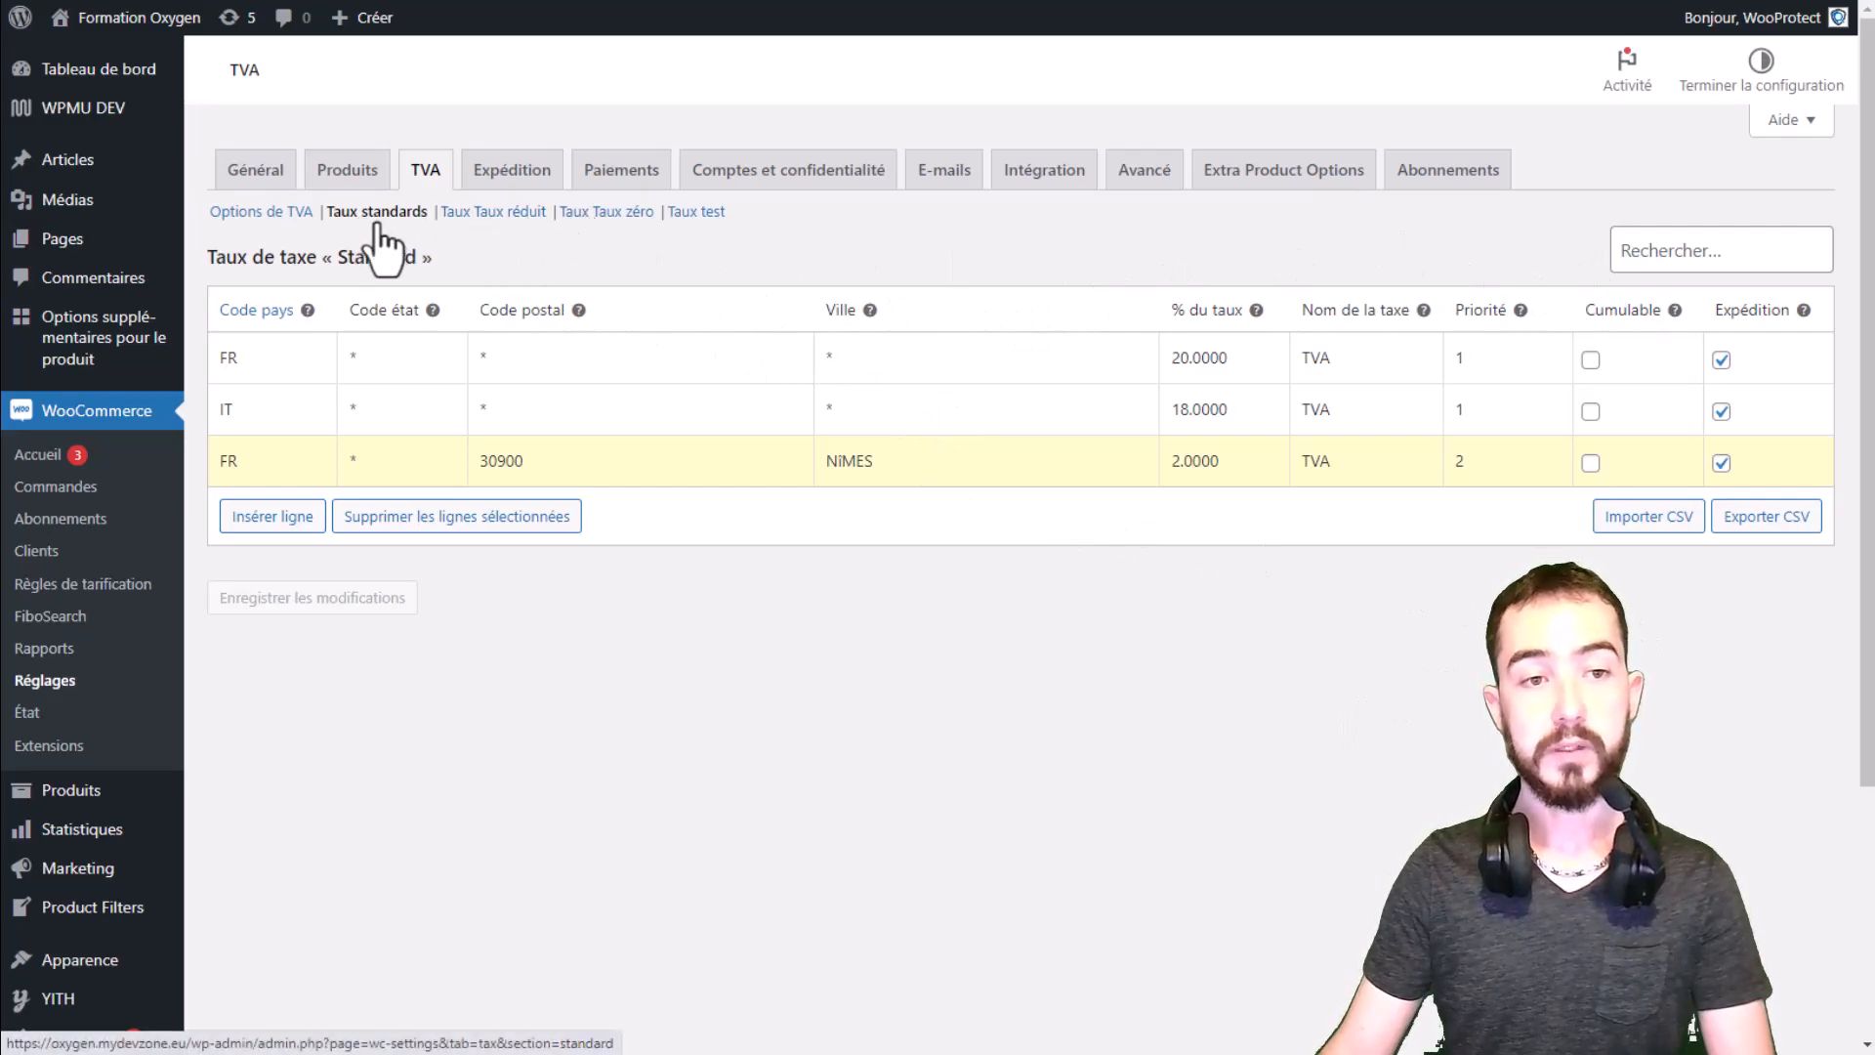
Step: Insert a 12 % reduced rate (Taux réduit) for all countries with the tax name "TVA", and save it
{"action": "left_click", "coordinate": [523, 215]}
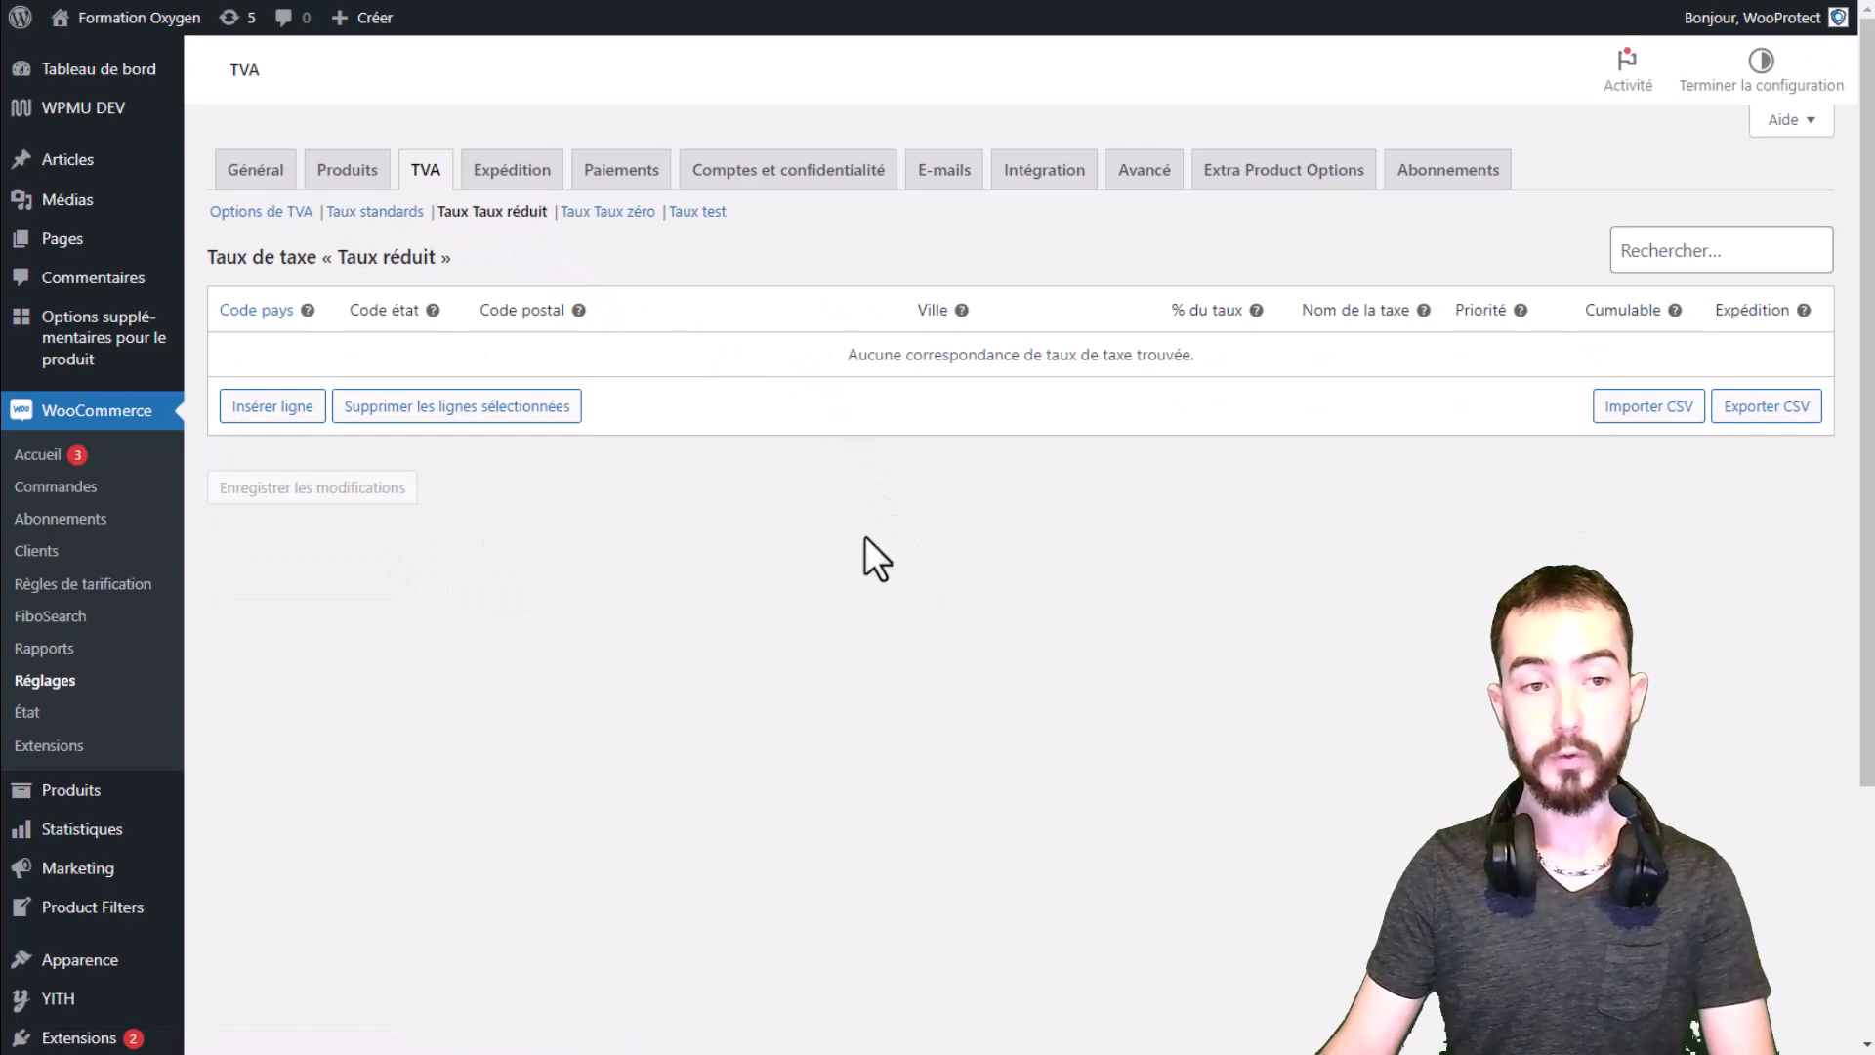
{"action": "left_click", "coordinate": [310, 413]}
{"action": "left_click", "coordinate": [283, 371]}
{"action": "left_click", "coordinate": [1221, 355]}
{"action": "type", "text": "12"}
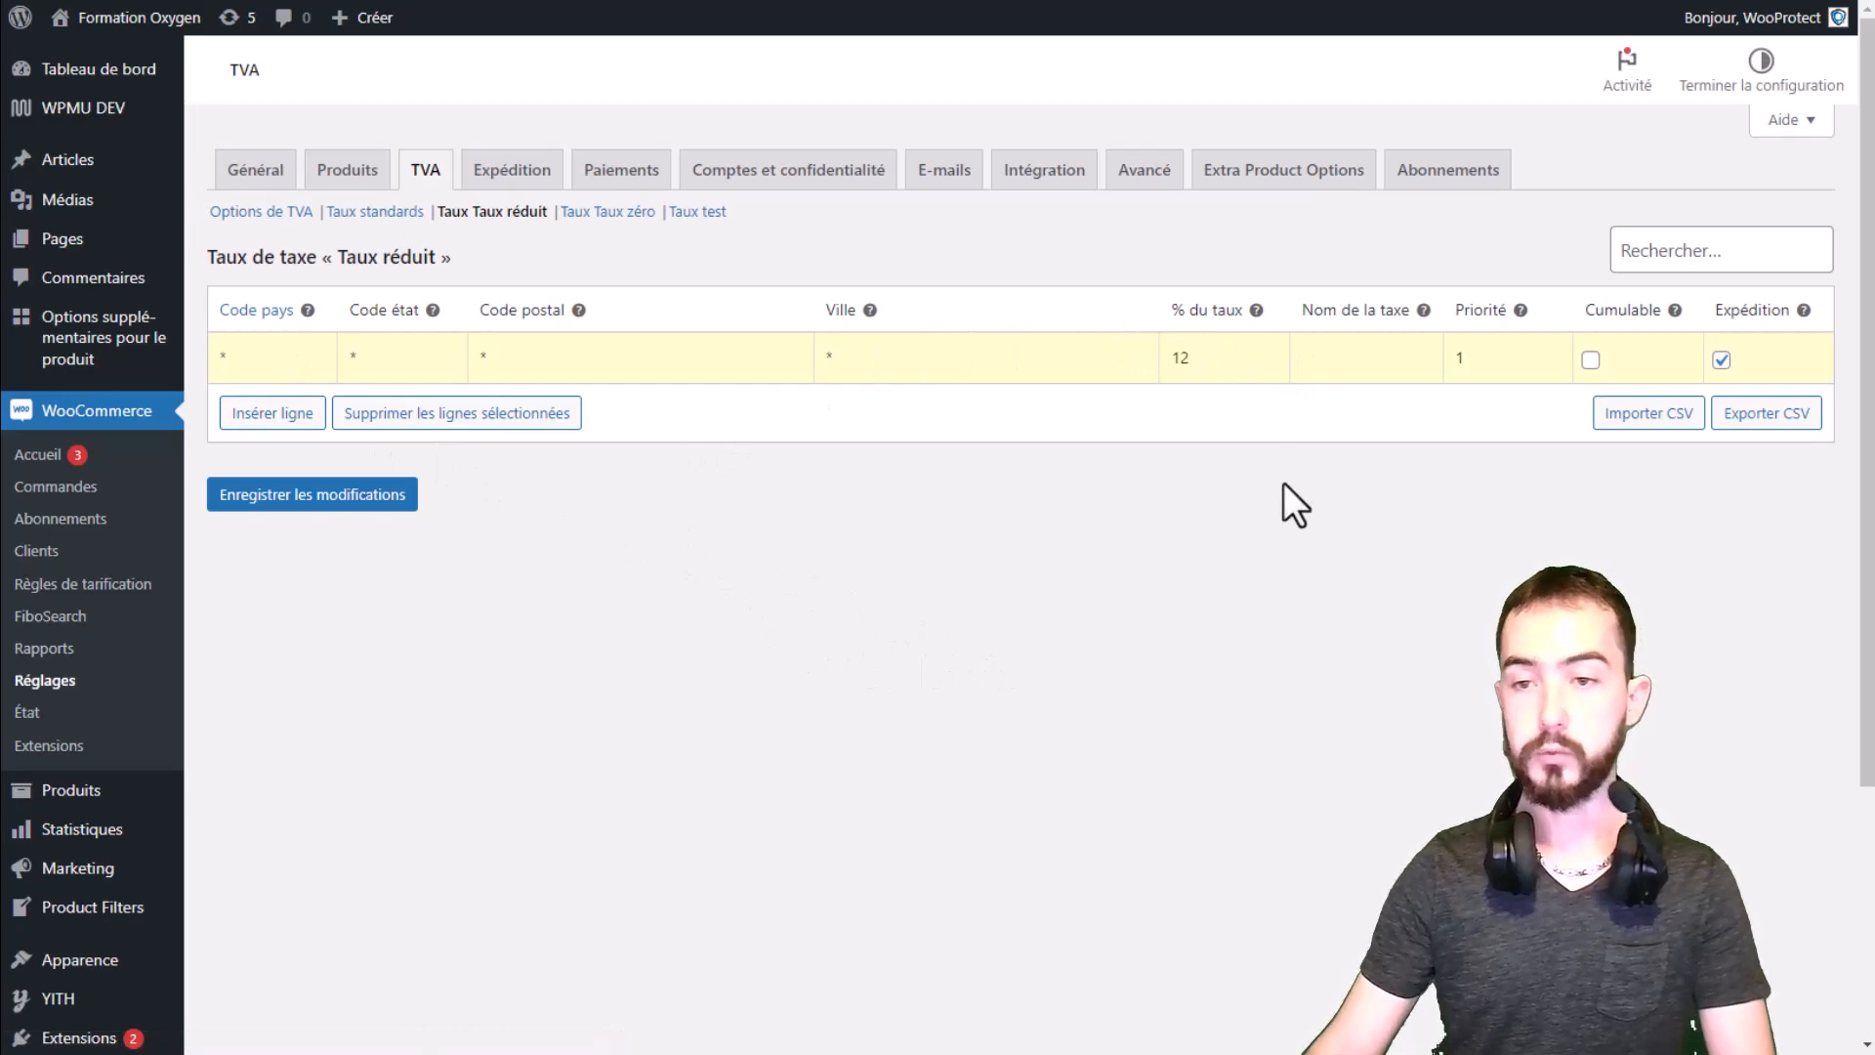
{"action": "left_click", "coordinate": [271, 506]}
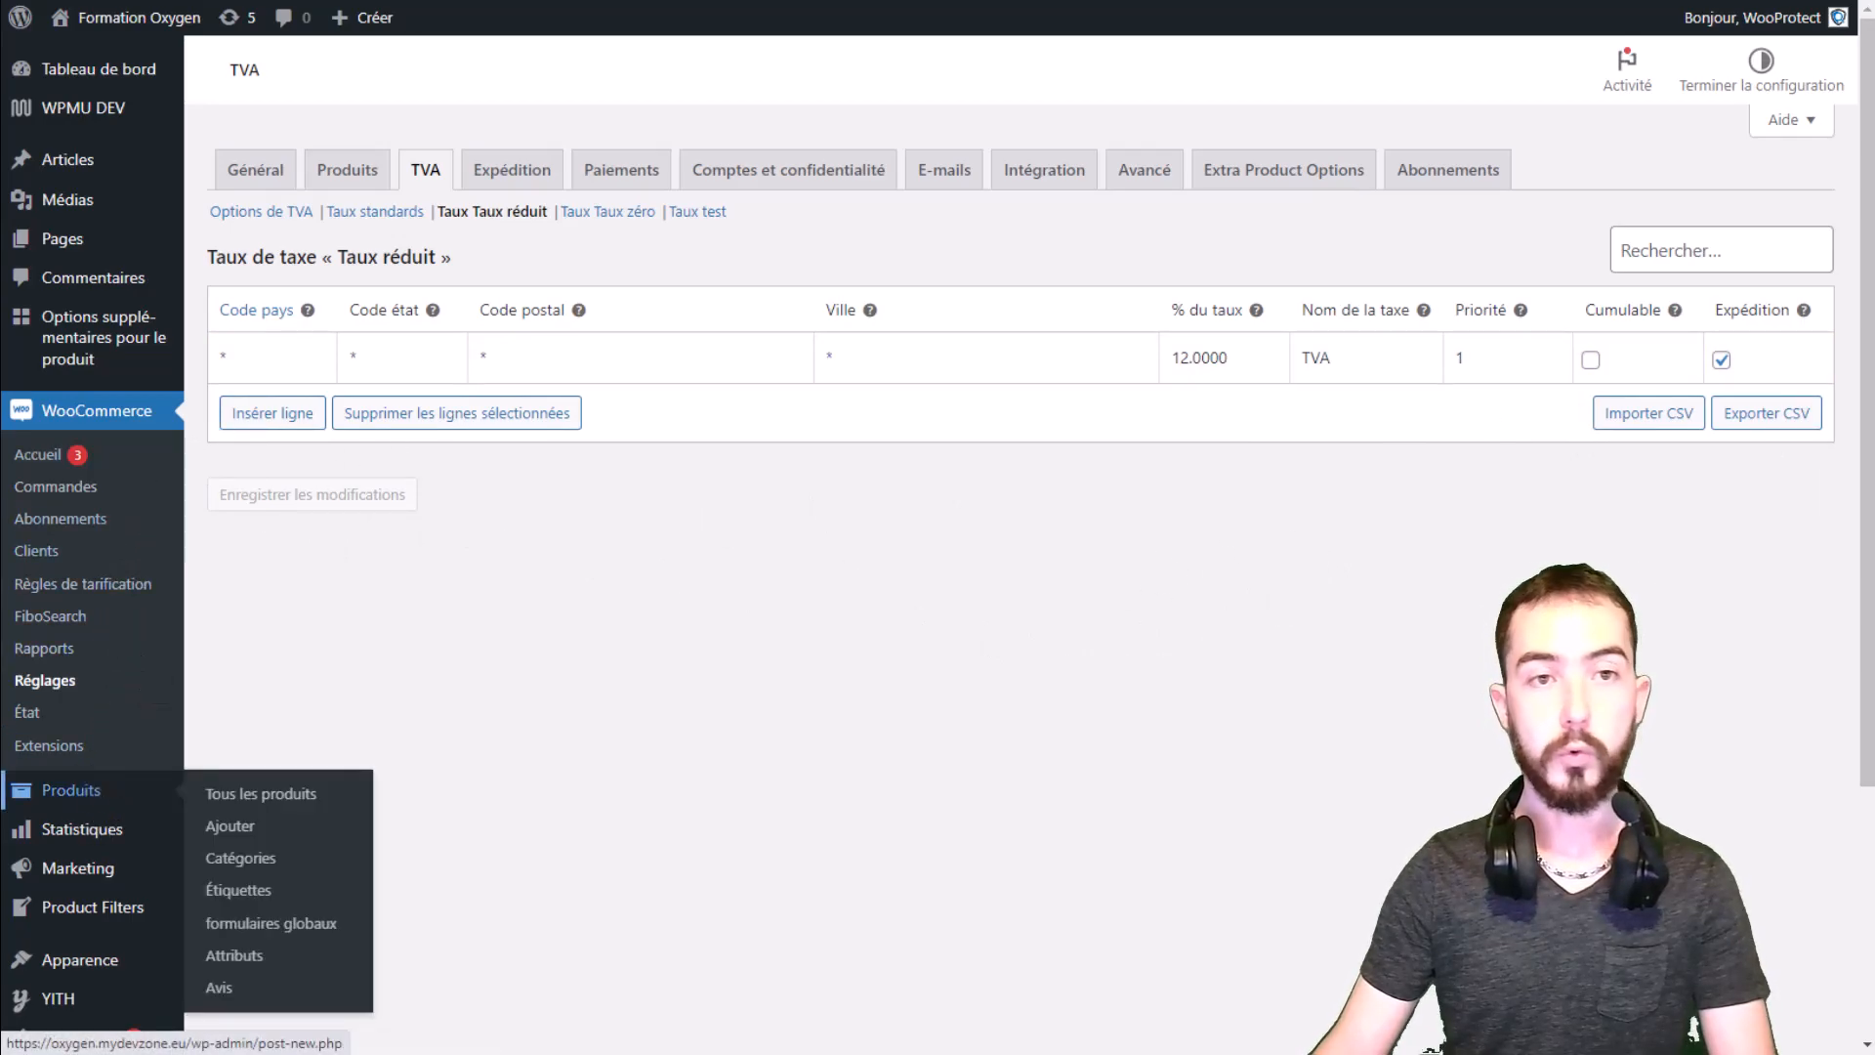
Step: Open the Casque Neige product for editing and set its VAT class to "Taux réduit" in the product data
{"action": "left_click", "coordinate": [71, 790]}
{"action": "left_click", "coordinate": [414, 314]}
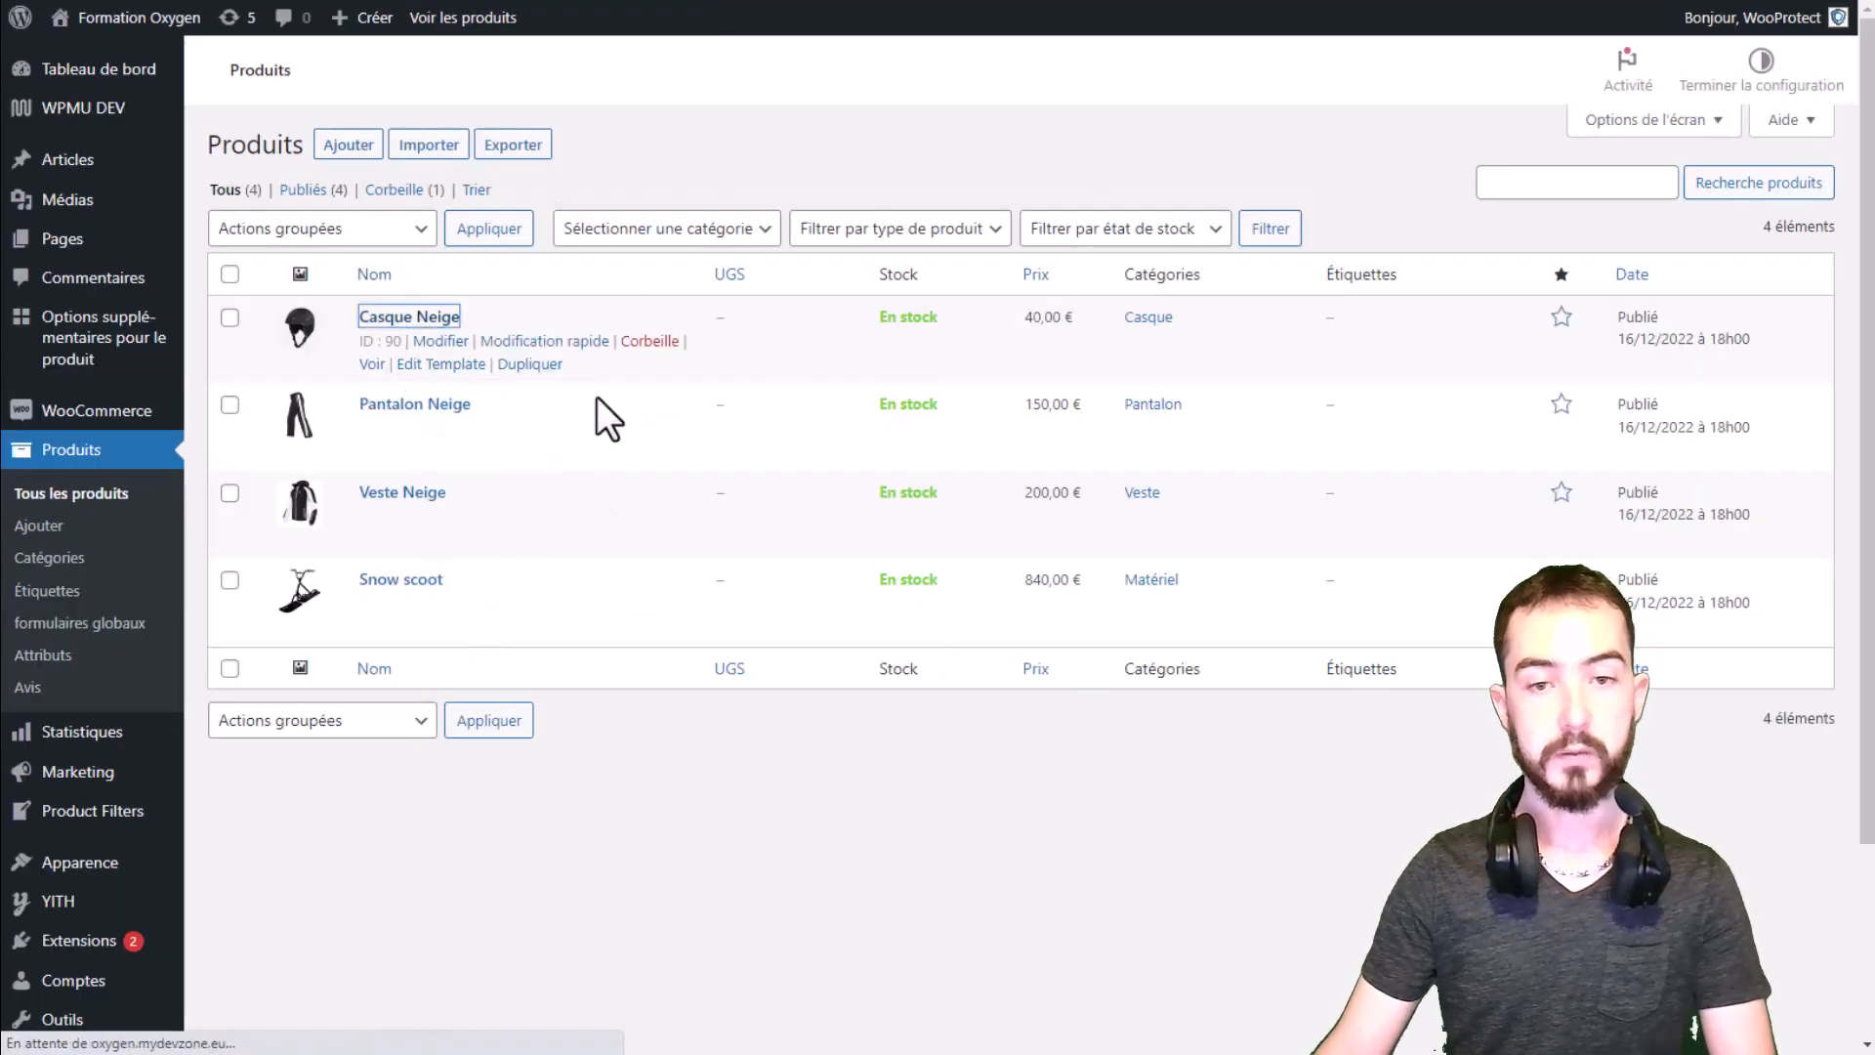
{"action": "scroll", "coordinate": [519, 480], "scroll_direction": "down", "scroll_amount": 5}
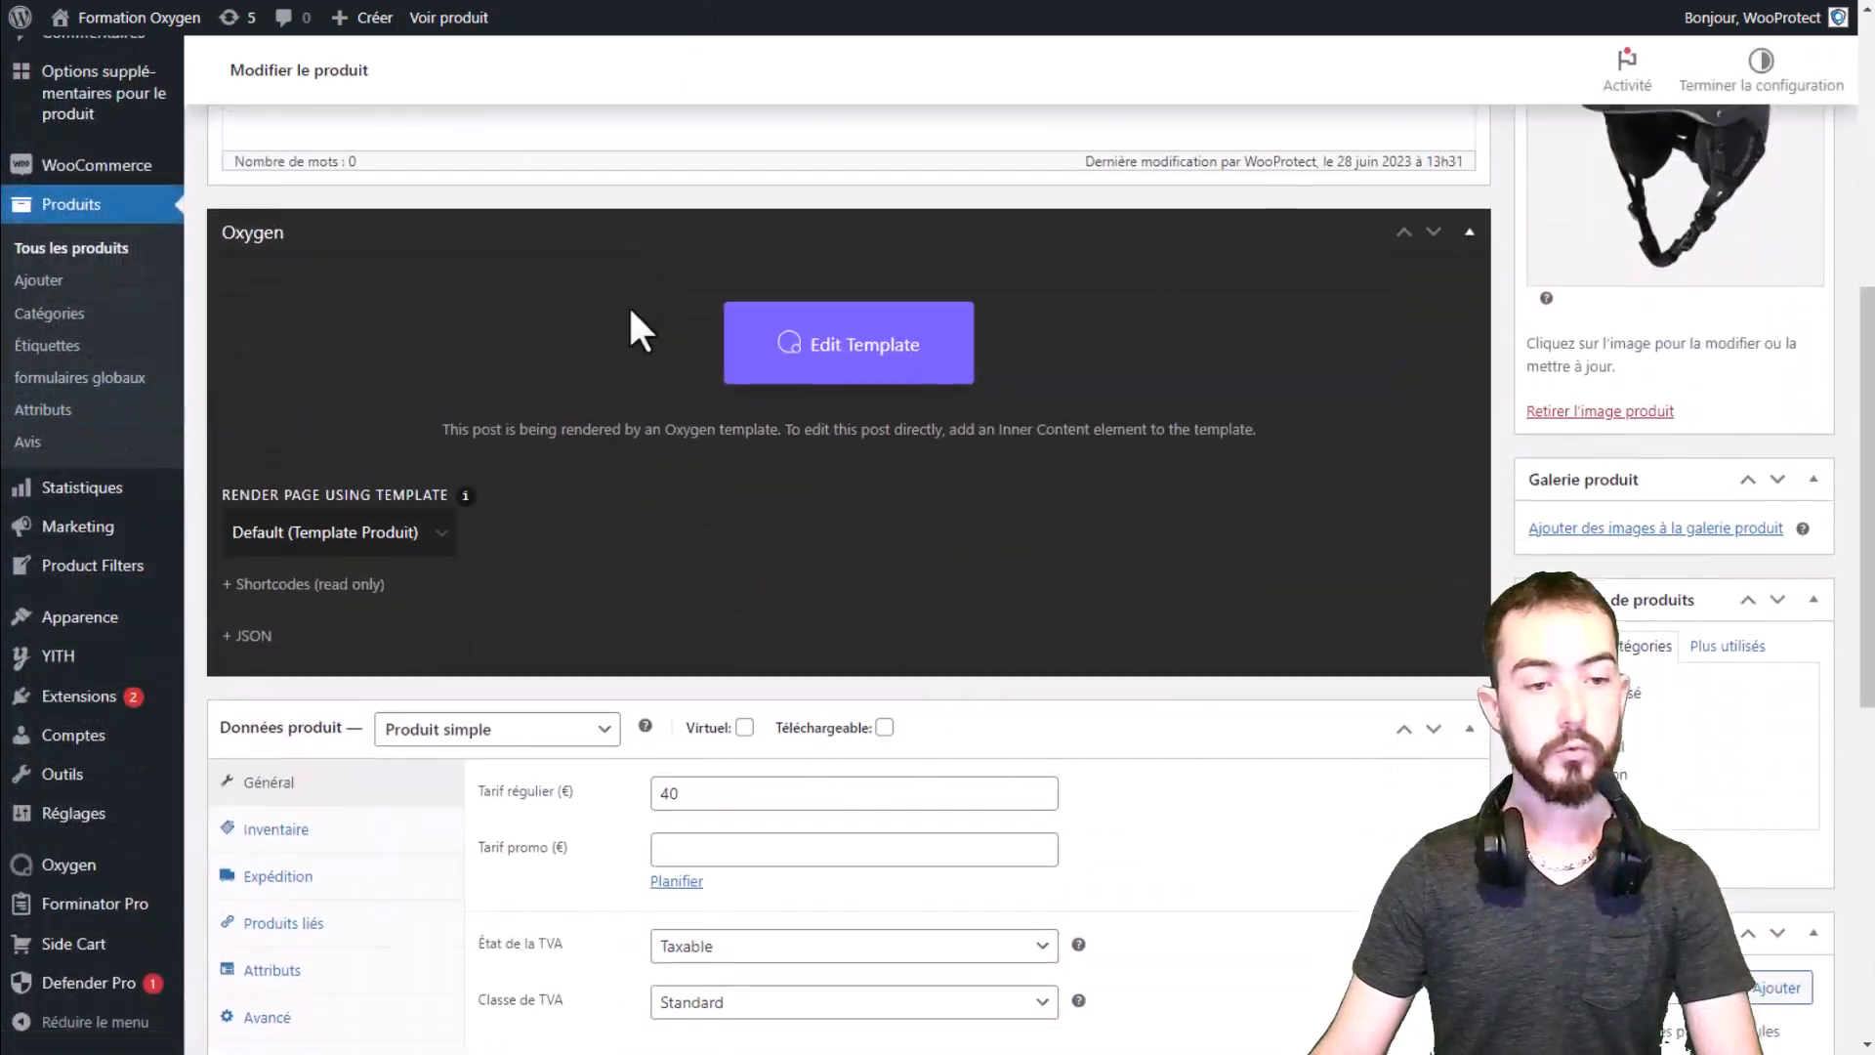
{"action": "scroll", "coordinate": [631, 310], "scroll_direction": "down", "scroll_amount": 5}
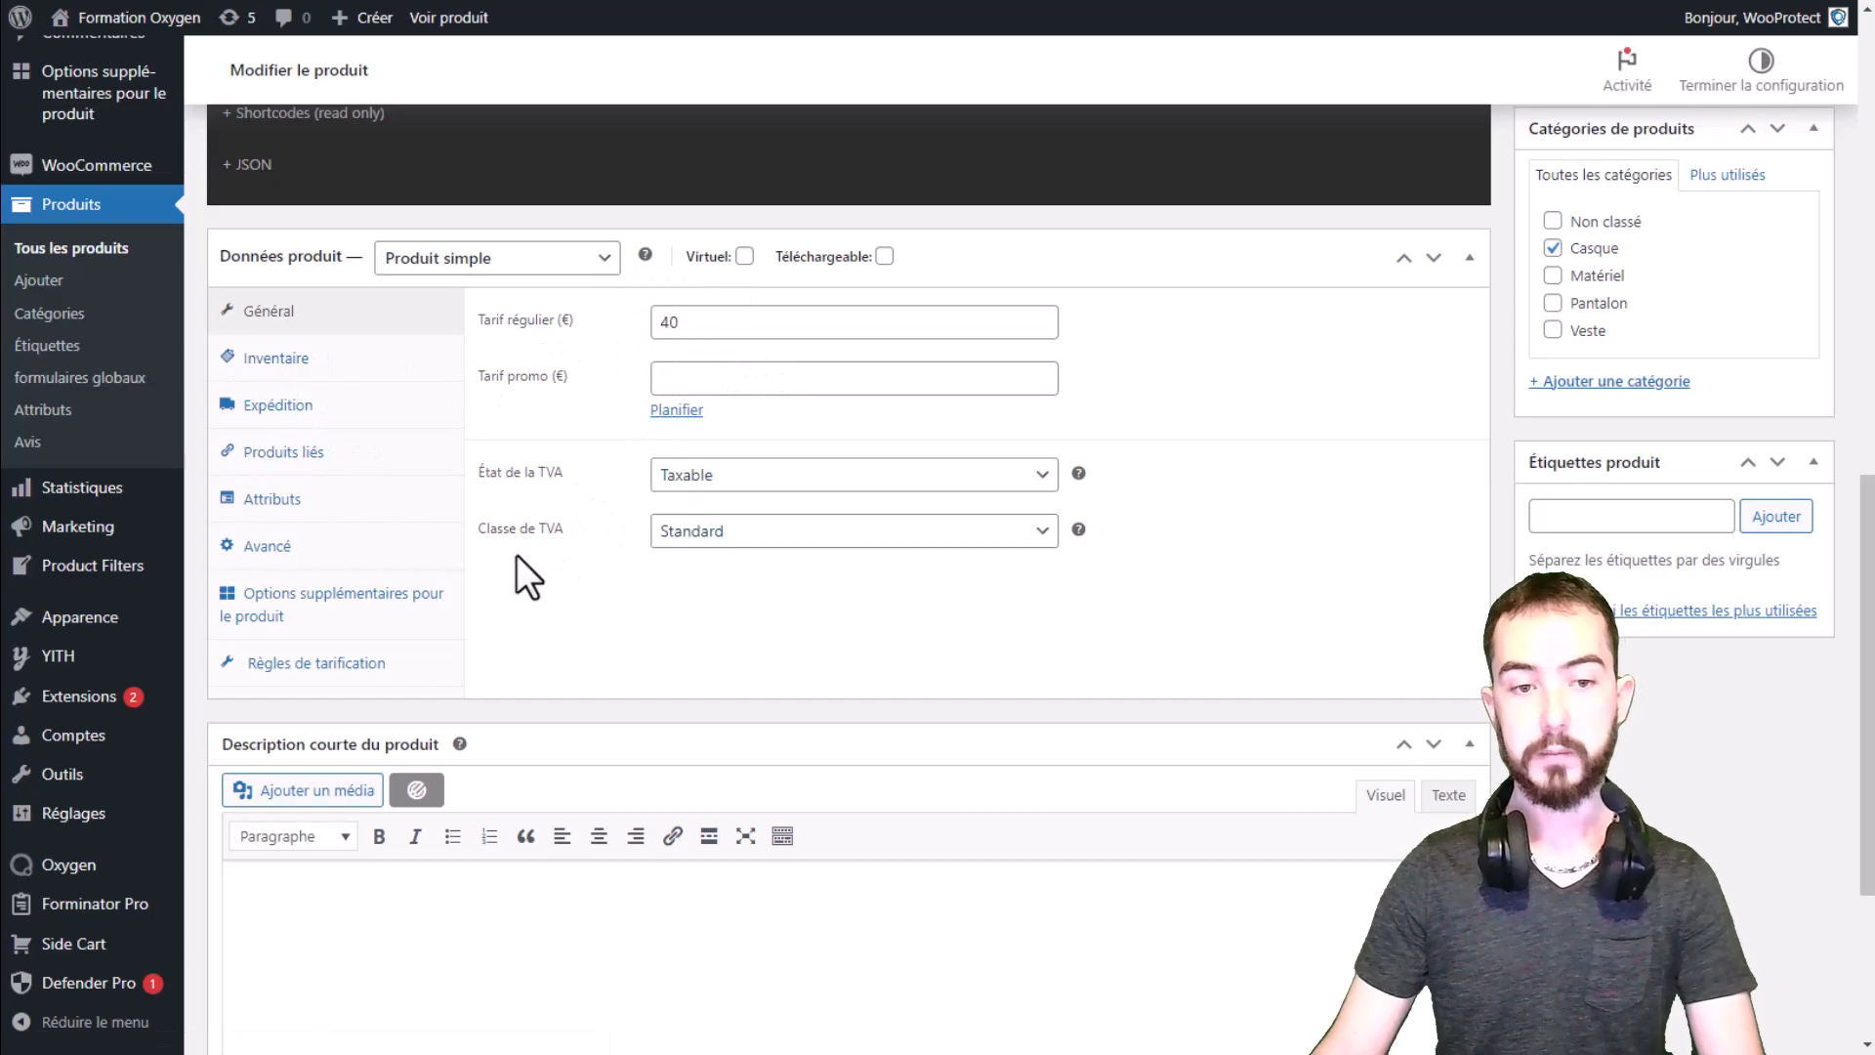
{"action": "left_click", "coordinate": [734, 536]}
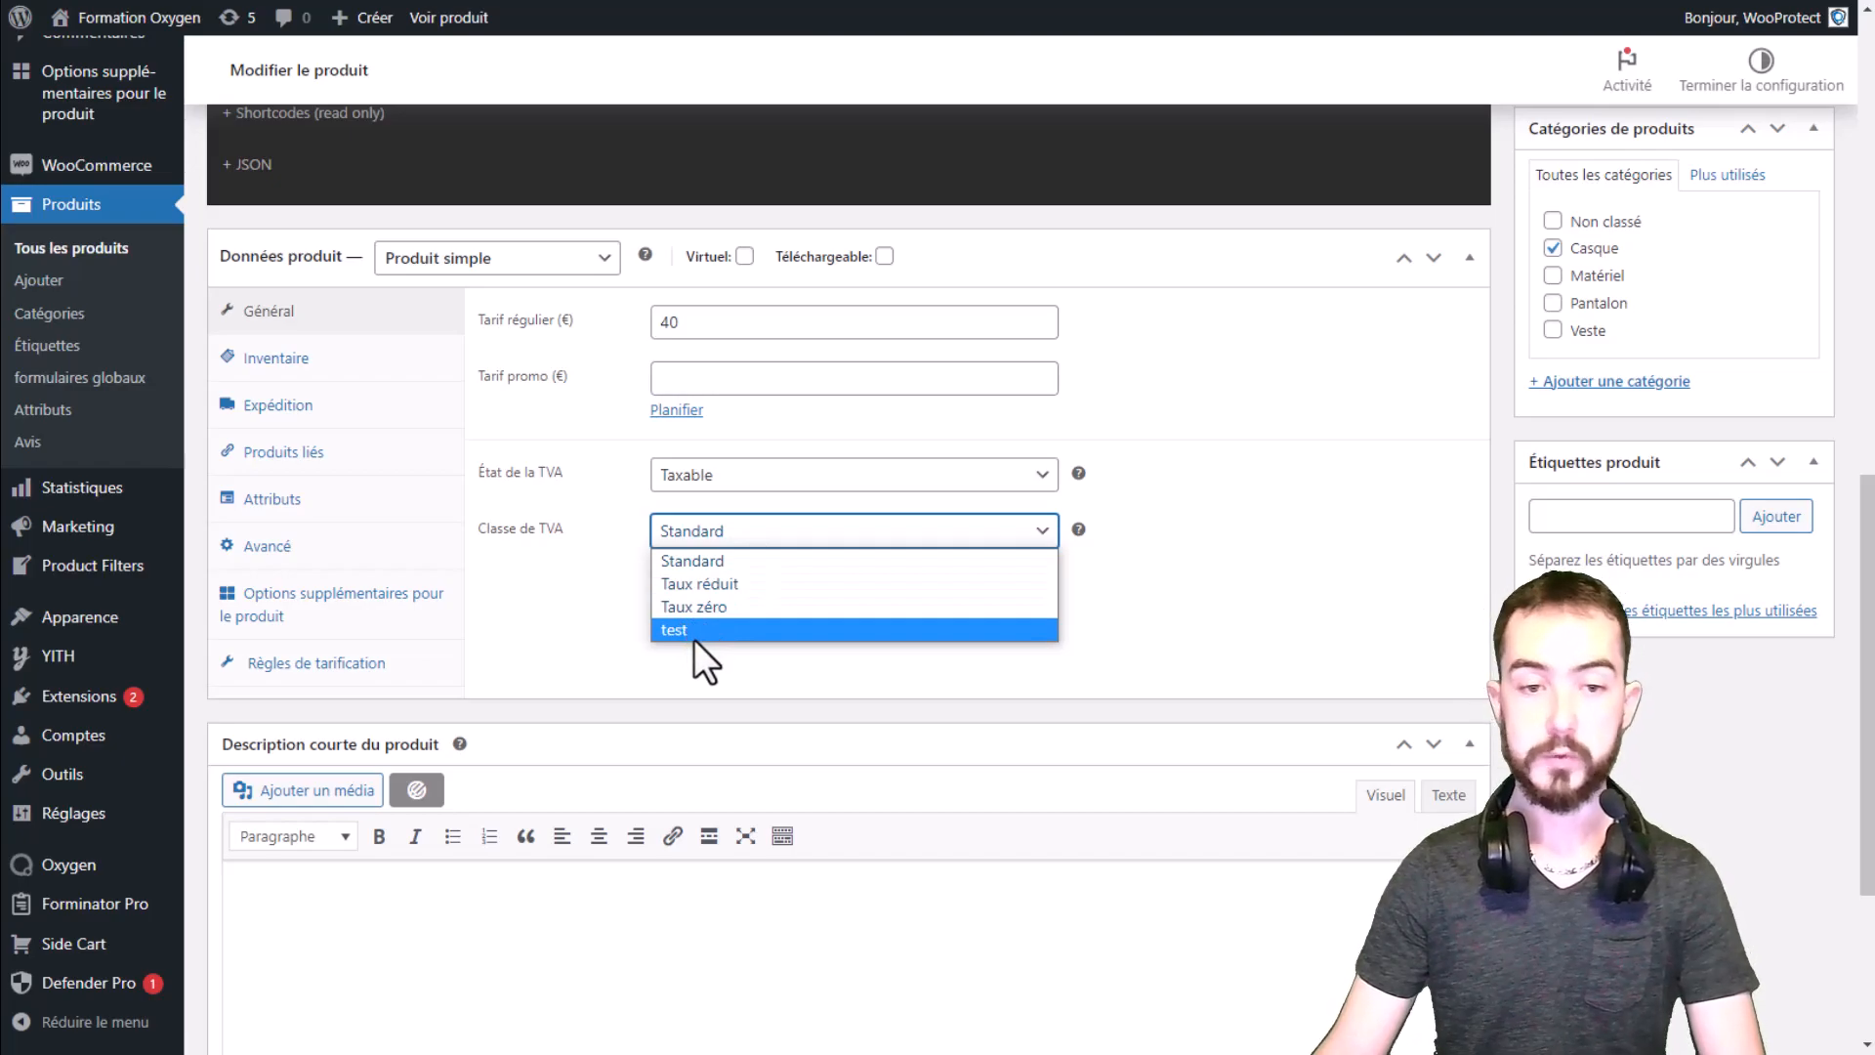
{"action": "left_click", "coordinate": [726, 586]}
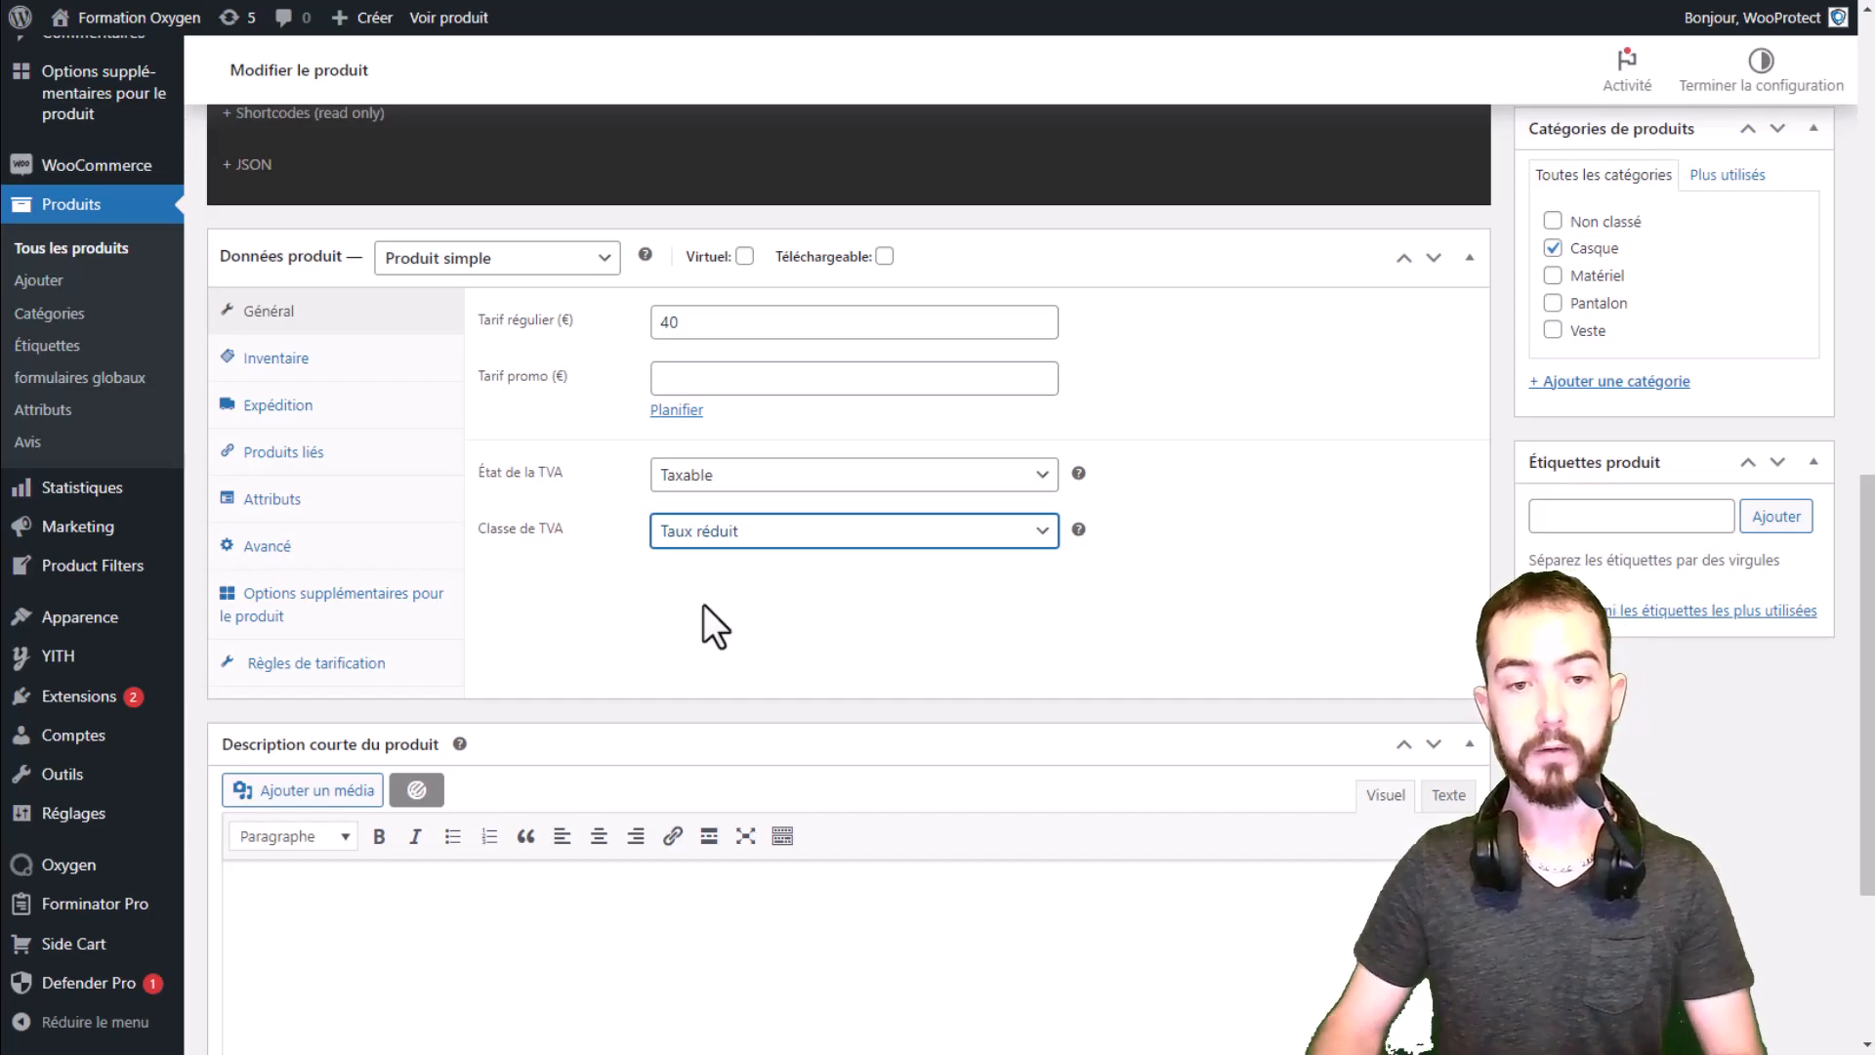
{"action": "left_click", "coordinate": [680, 590]}
{"action": "scroll", "coordinate": [683, 590], "scroll_direction": "up", "scroll_amount": 1}
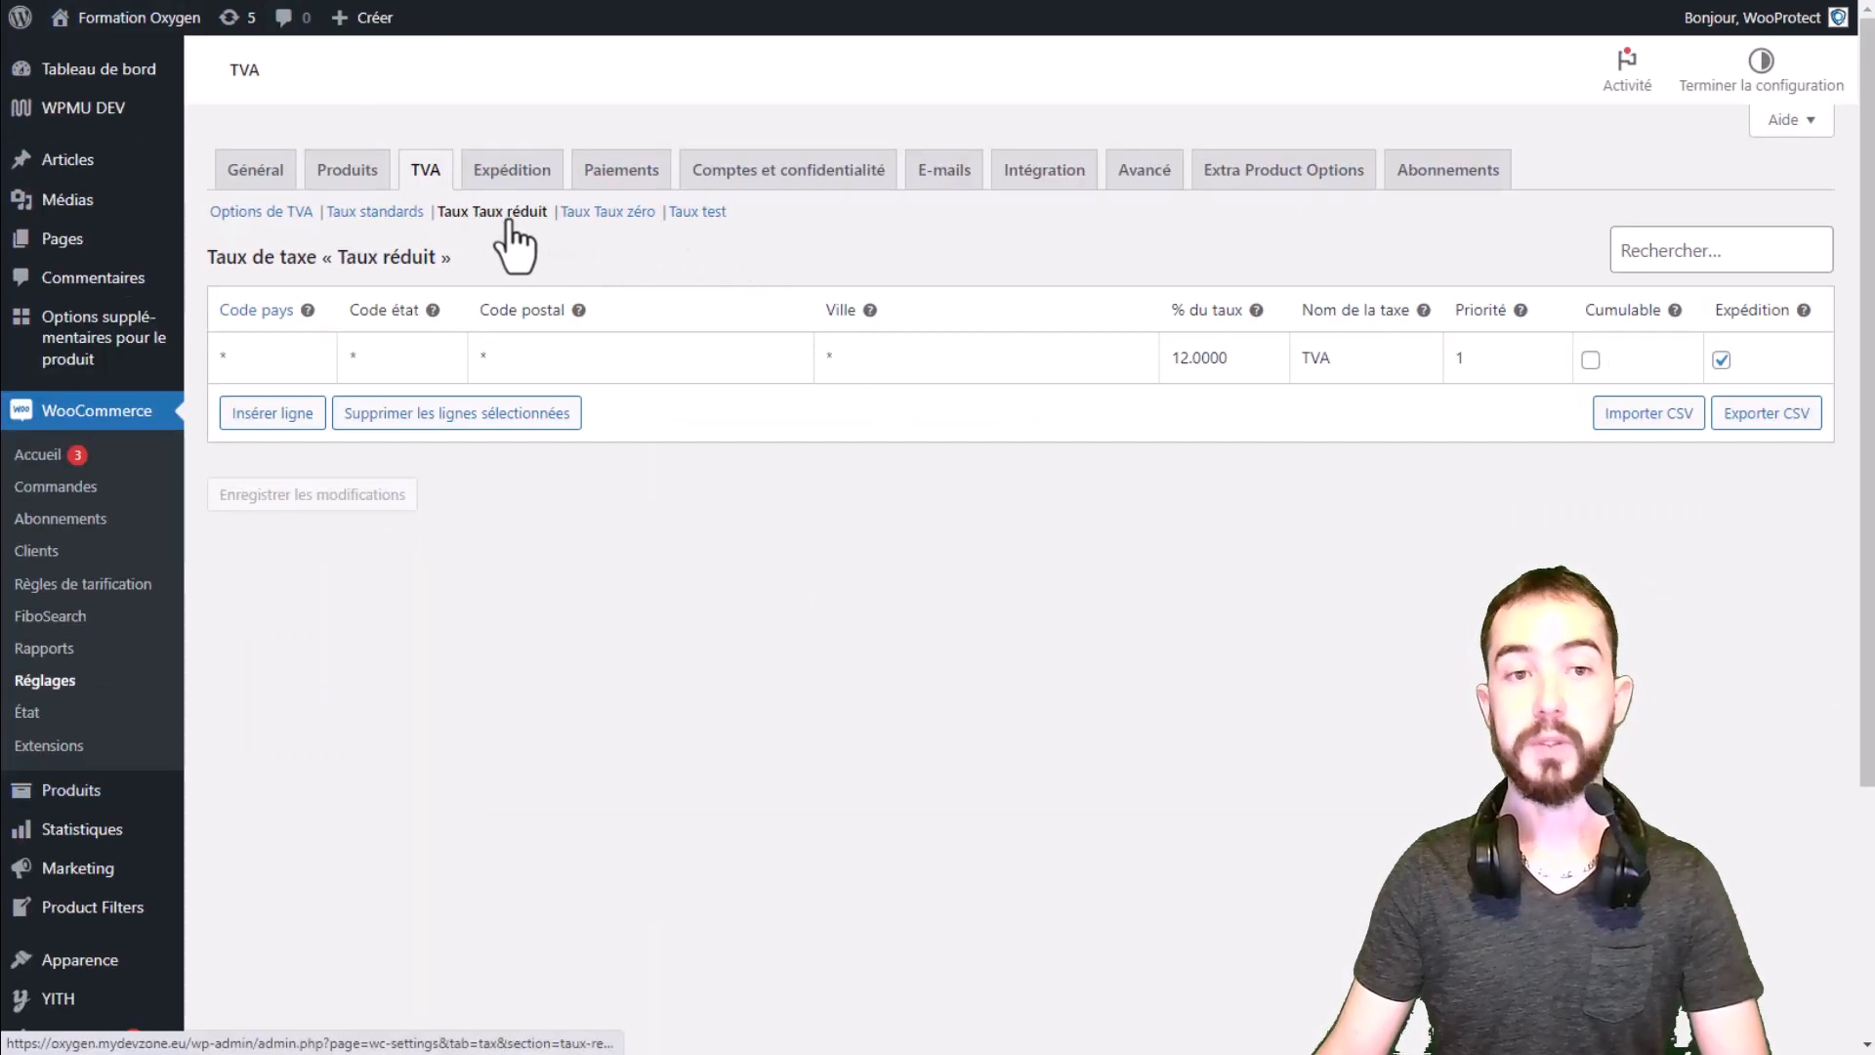
Step: Remove the "test" class from the additional VAT classes in the VAT options and save the changes
{"action": "left_click", "coordinate": [261, 213]}
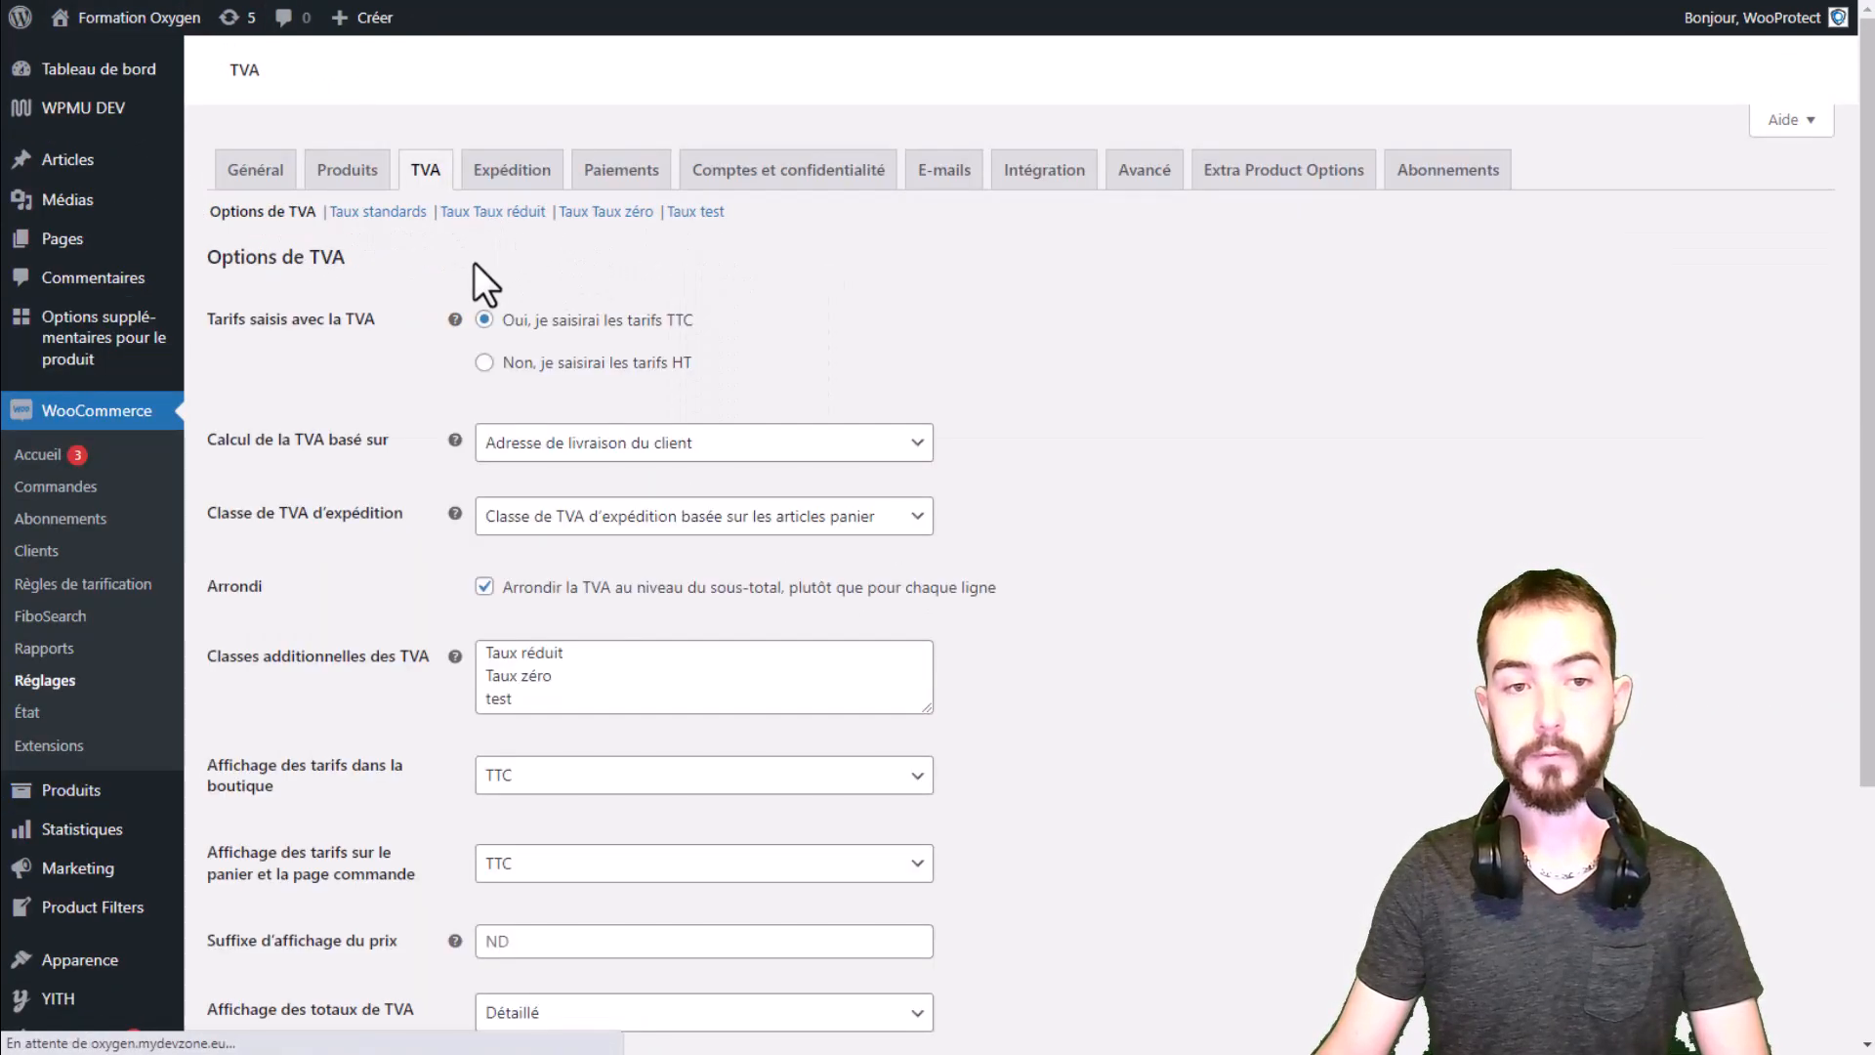
{"action": "scroll", "coordinate": [557, 210], "scroll_direction": "down", "scroll_amount": 3}
{"action": "scroll", "coordinate": [683, 335], "scroll_direction": "up", "scroll_amount": 1}
{"action": "left_click_drag", "start_coordinate": [586, 437], "coordinate": [447, 424]}
{"action": "left_click_drag", "start_coordinate": [610, 446], "coordinate": [610, 453]}
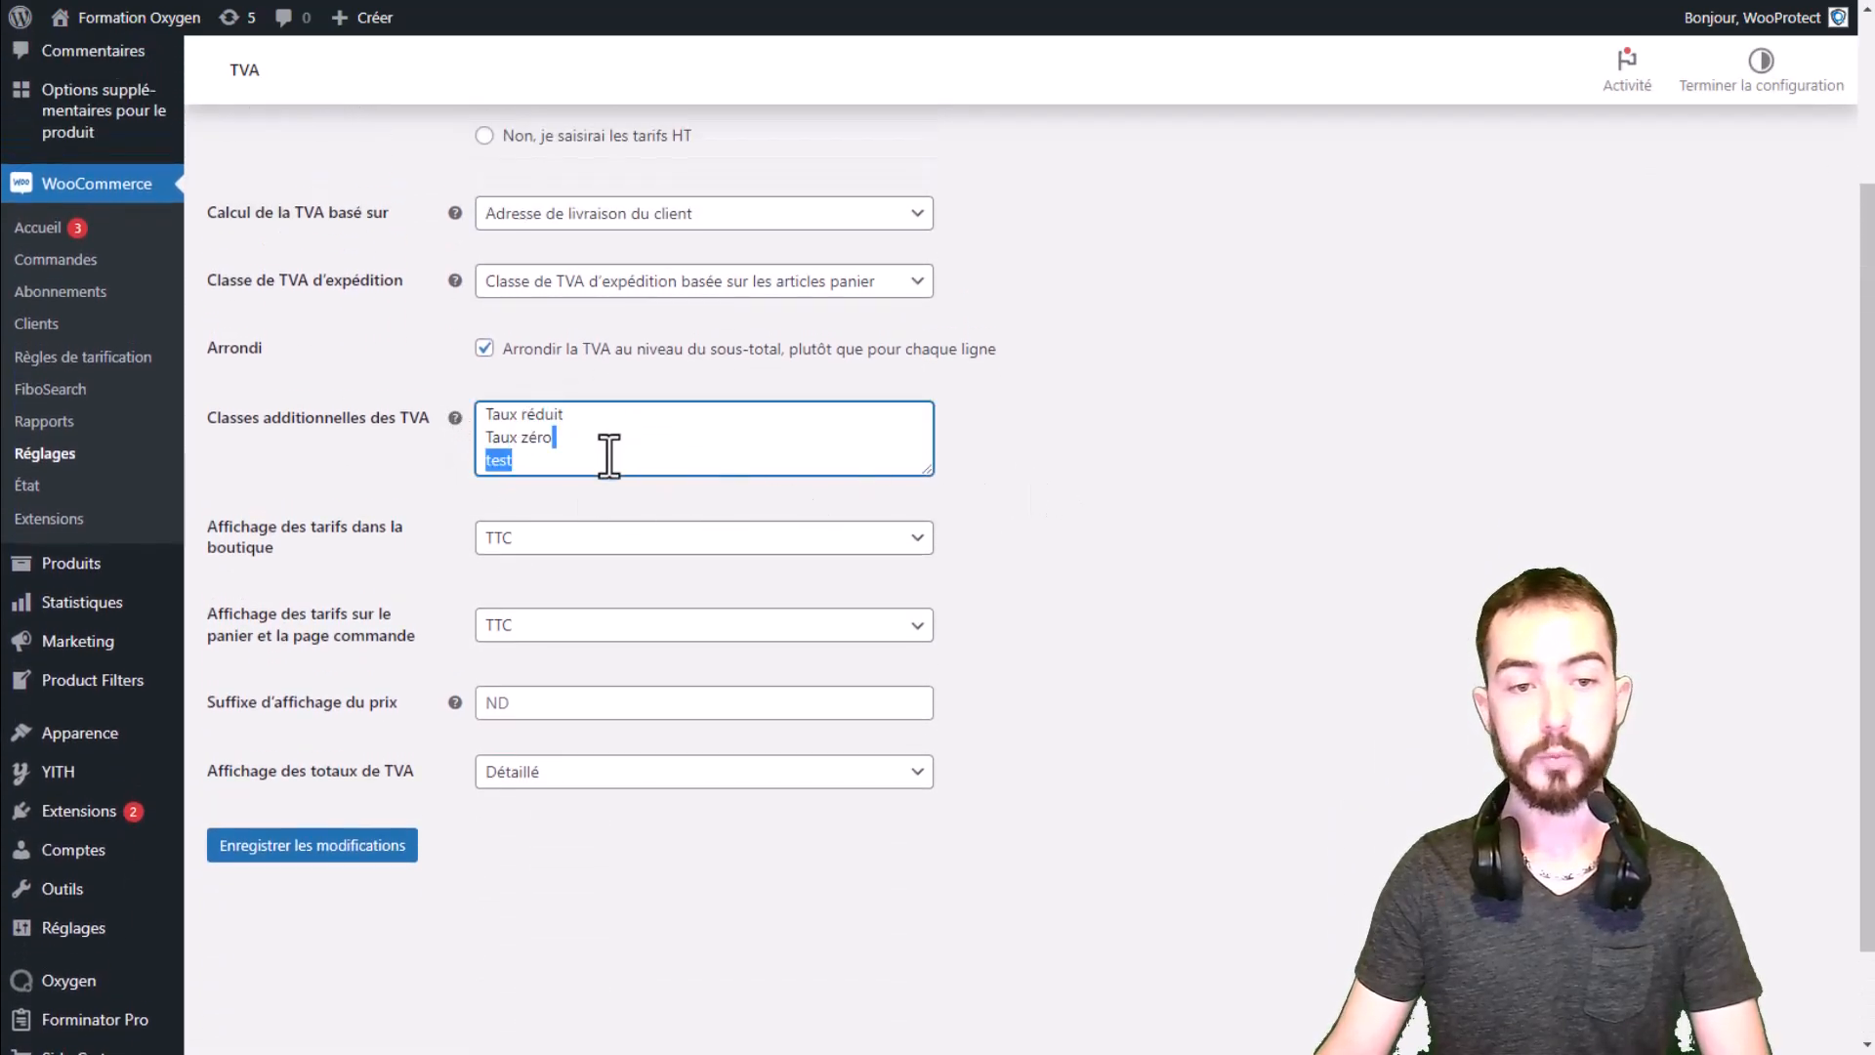
{"action": "left_click", "coordinate": [314, 453]}
{"action": "double_click", "coordinate": [520, 460]}
{"action": "key", "text": "BackSpace"}
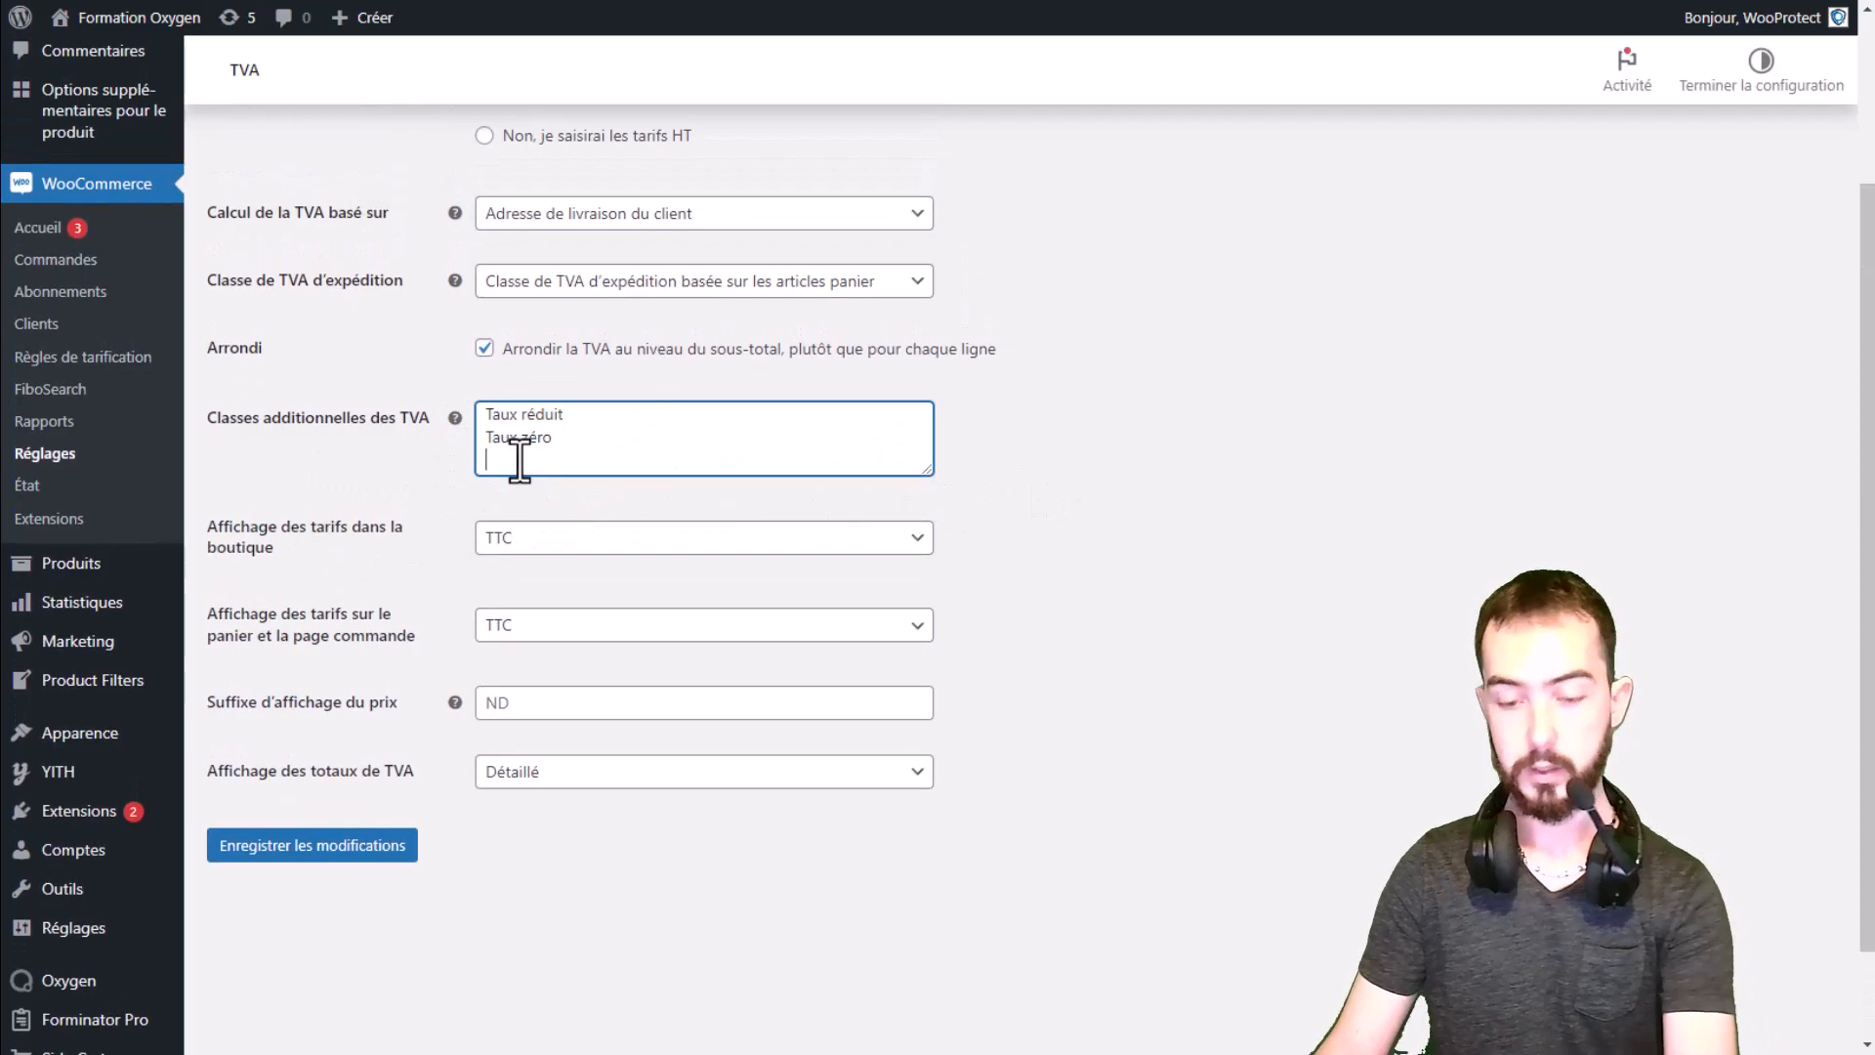
{"action": "left_click", "coordinate": [301, 846]}
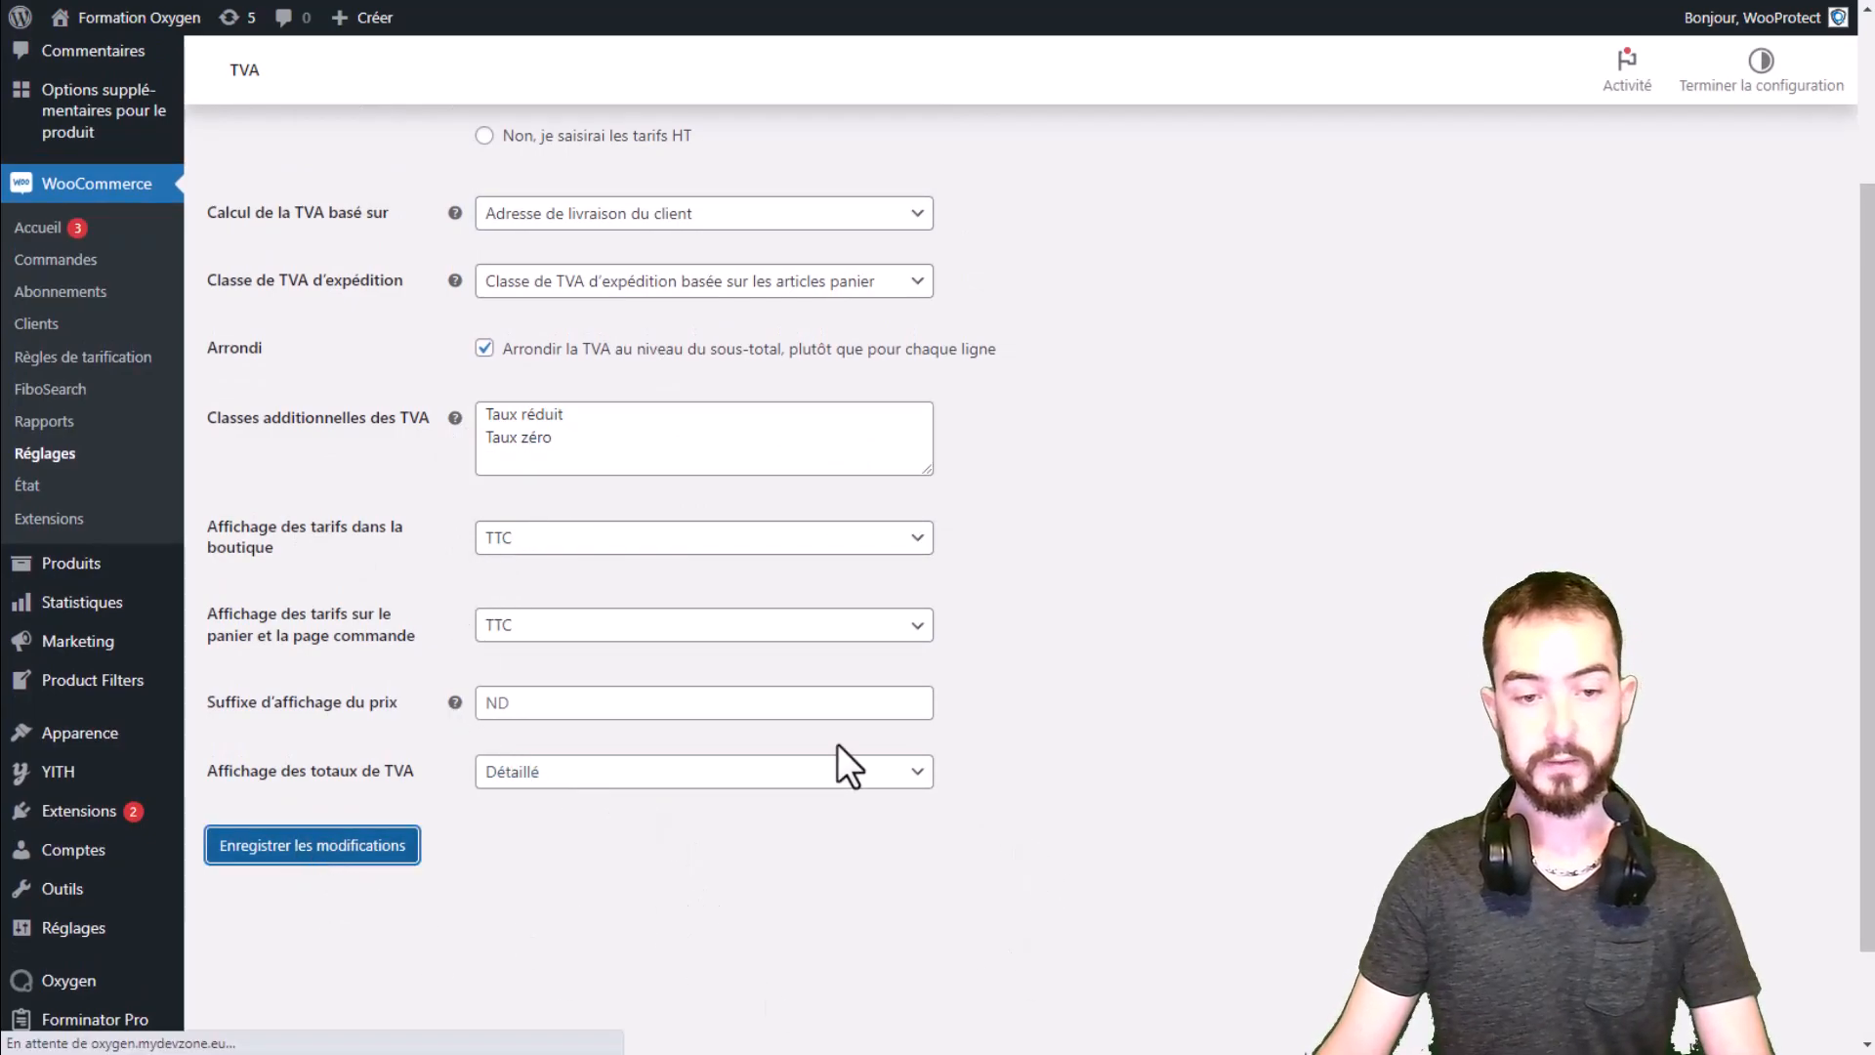